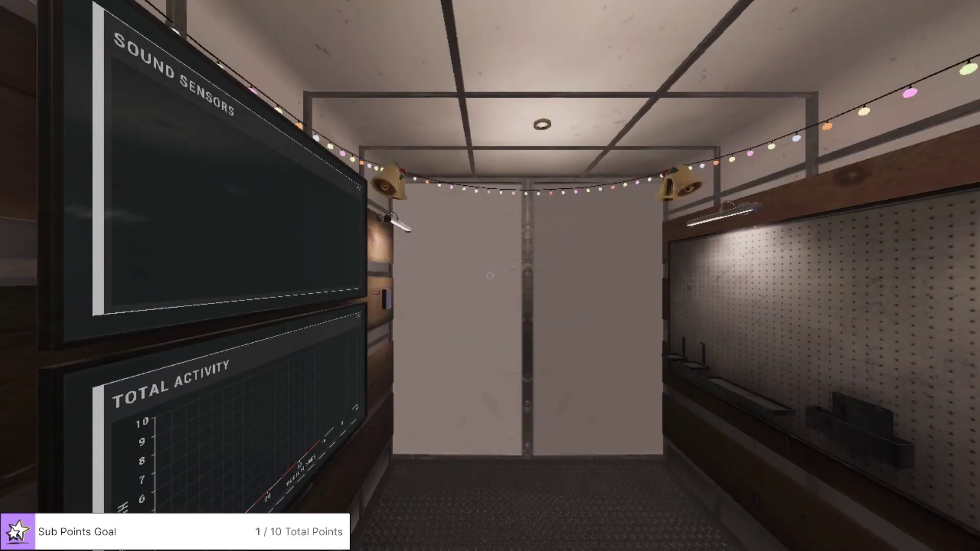
Look over the truck's monitor desk and evidence corkboard before heading out with the camcorder
{"action": "left_click_drag", "start_coordinate": [490, 276], "coordinate": [490, 276]}
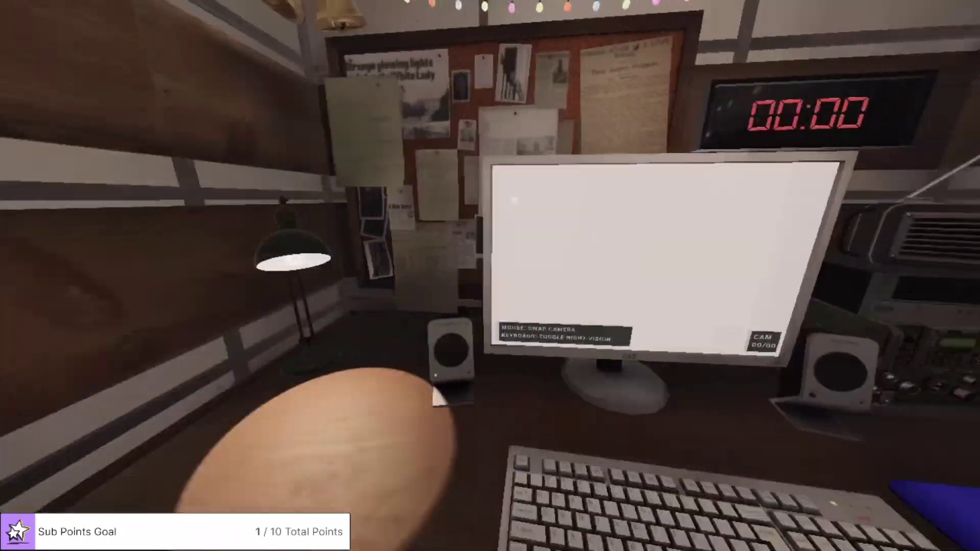
{"action": "key", "text": "w"}
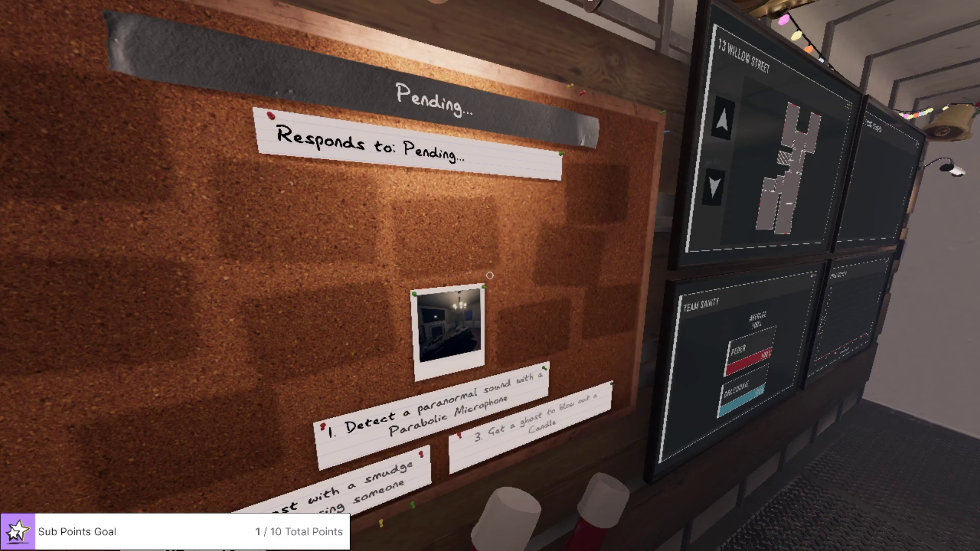
{"action": "key", "text": "w"}
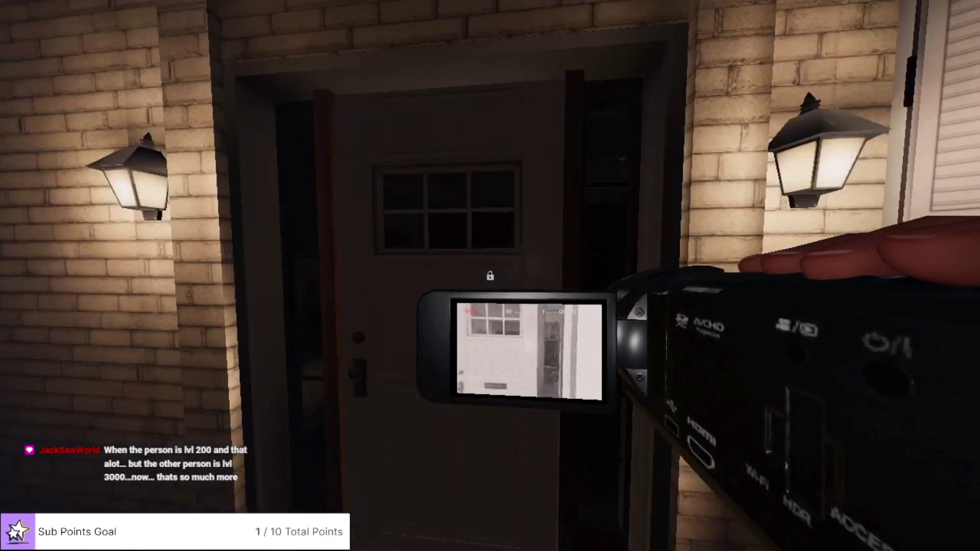
Check the Video settings in the pause menu's Options, then return to the game
{"action": "key", "text": "Escape"}
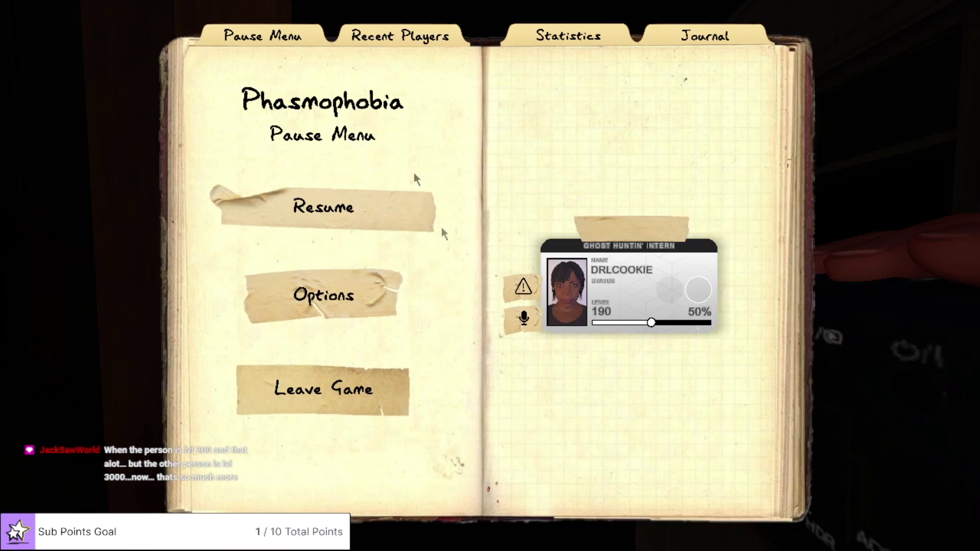
{"action": "left_click", "coordinate": [359, 283]}
{"action": "left_click", "coordinate": [448, 134]}
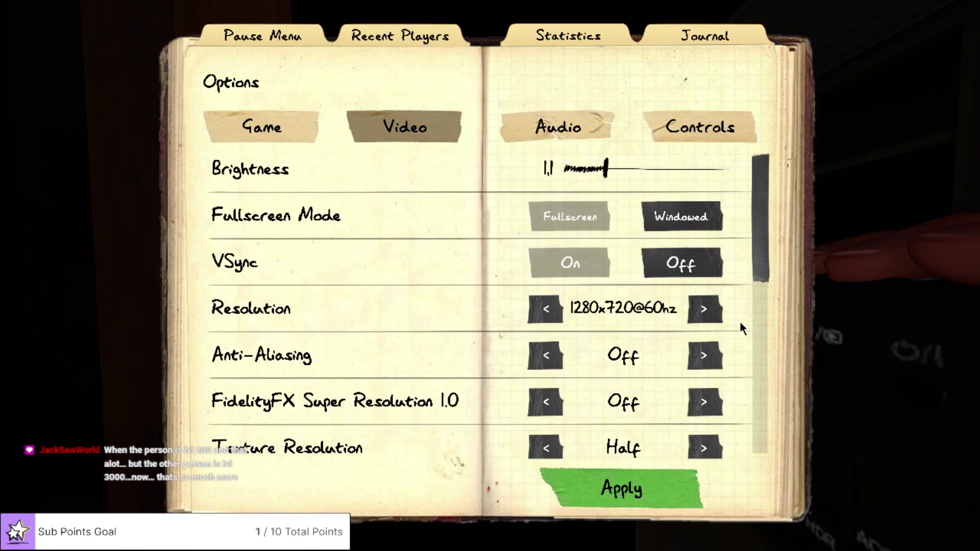
{"action": "scroll", "coordinate": [739, 321], "scroll_direction": "down", "scroll_amount": 3}
{"action": "scroll", "coordinate": [739, 321], "scroll_direction": "down", "scroll_amount": 3}
{"action": "scroll", "coordinate": [740, 321], "scroll_direction": "down", "scroll_amount": 3}
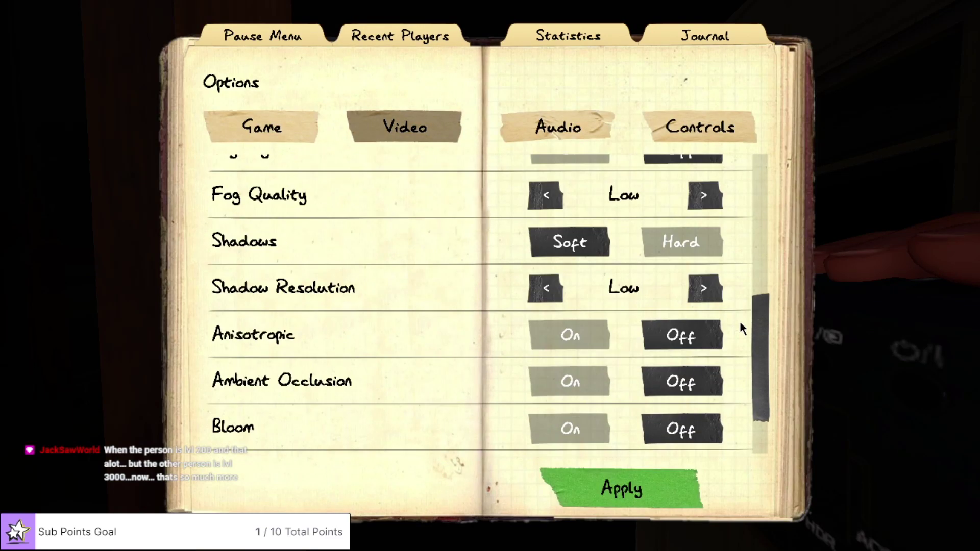
{"action": "key", "text": "Escape"}
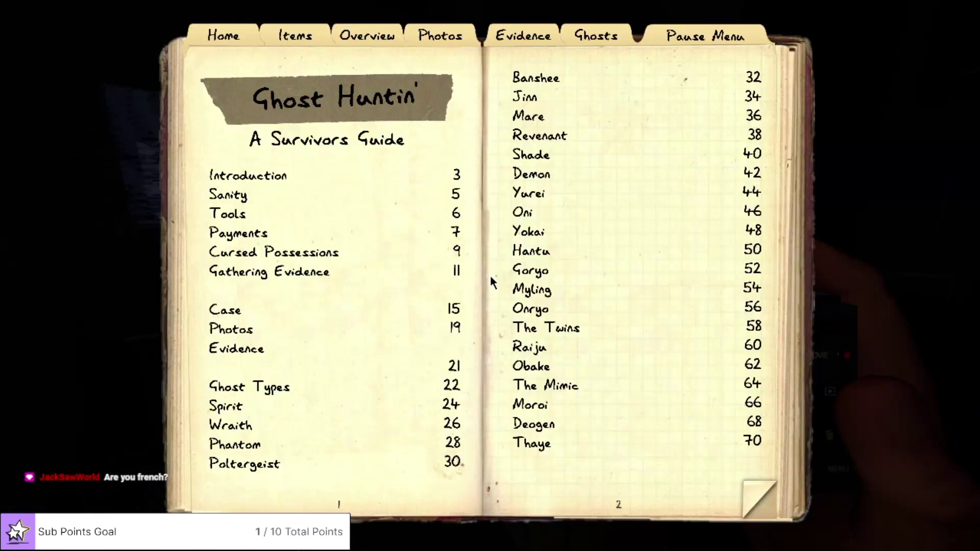
Review the two Interaction photos in the journal, then take a photo with the camera
{"action": "left_click", "coordinate": [450, 41]}
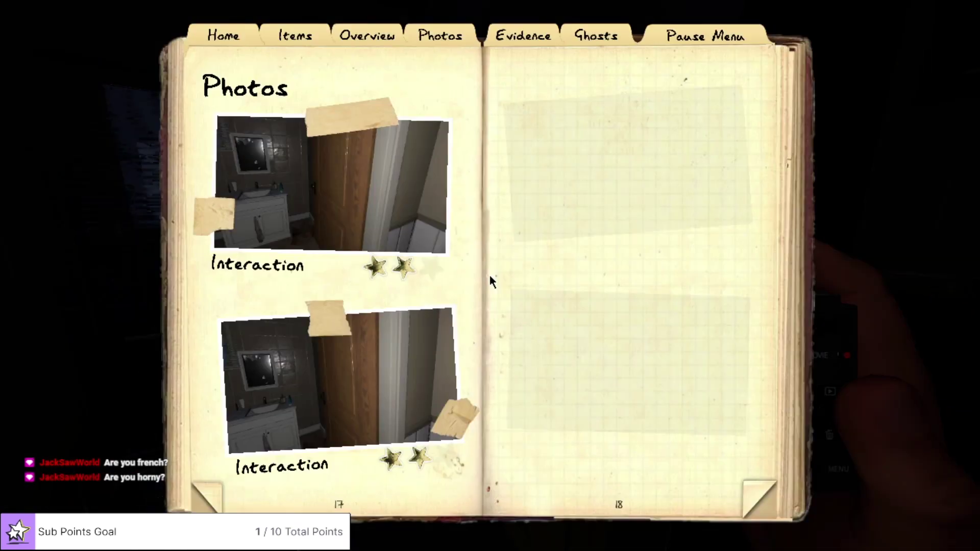
{"action": "key", "text": "j"}
{"action": "right_click", "coordinate": [489, 275]}
{"action": "key", "text": "j"}
{"action": "key", "text": "j"}
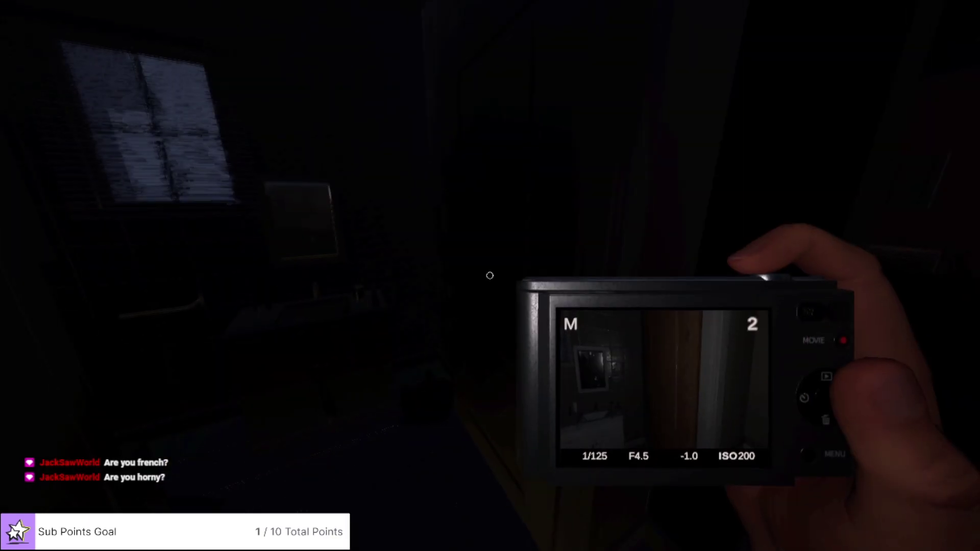
Switch to the video camera and walk into the bathroom to check the toilet
{"action": "key", "text": "3"}
{"action": "key", "text": "2"}
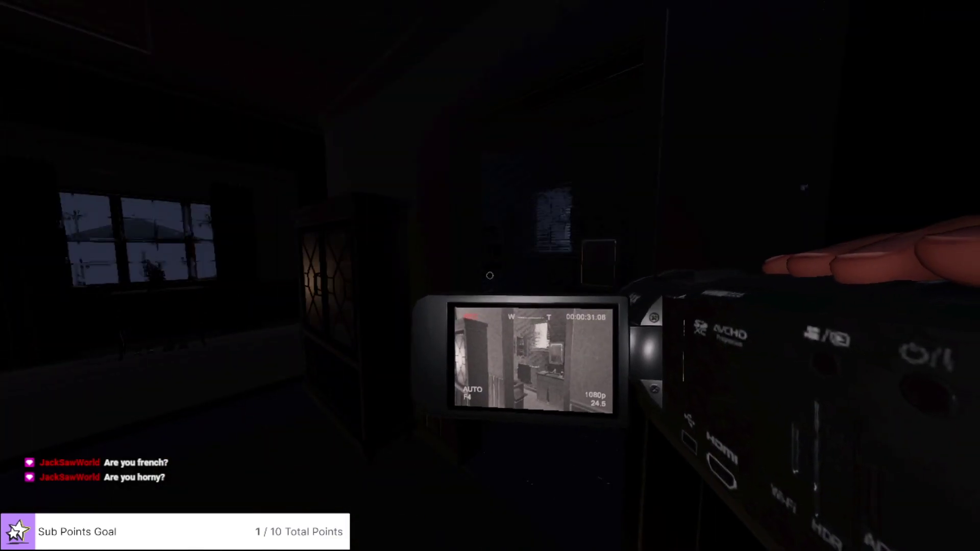
{"action": "key", "text": "w"}
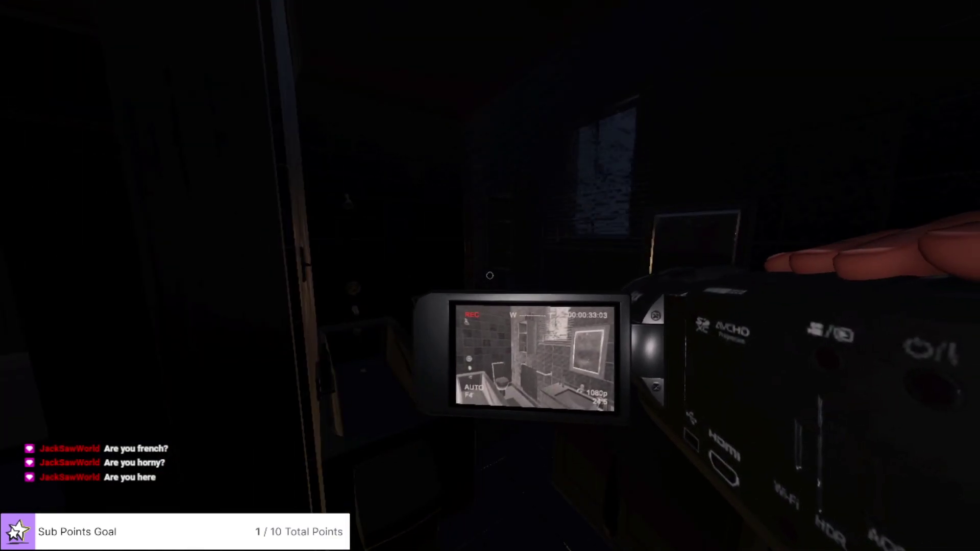
{"action": "key", "text": "w"}
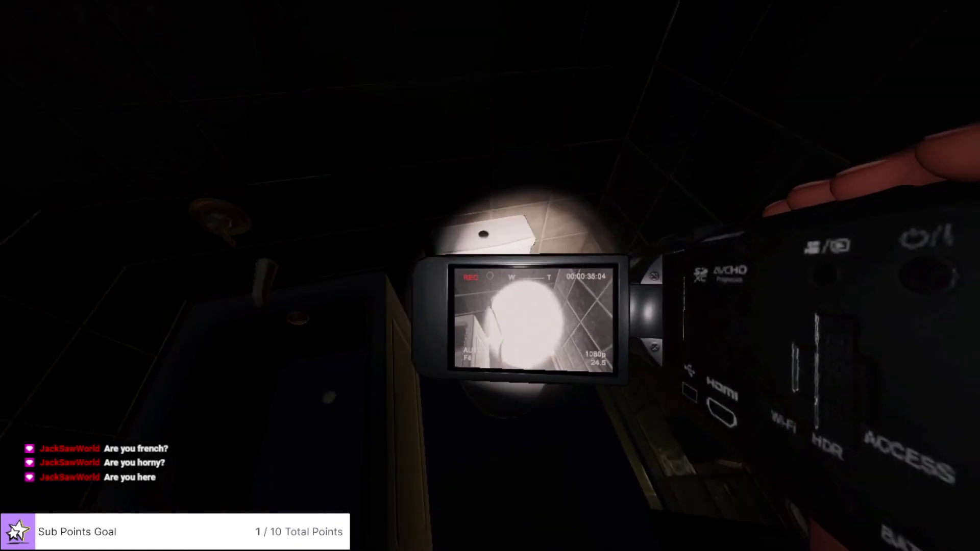
{"action": "key", "text": "w"}
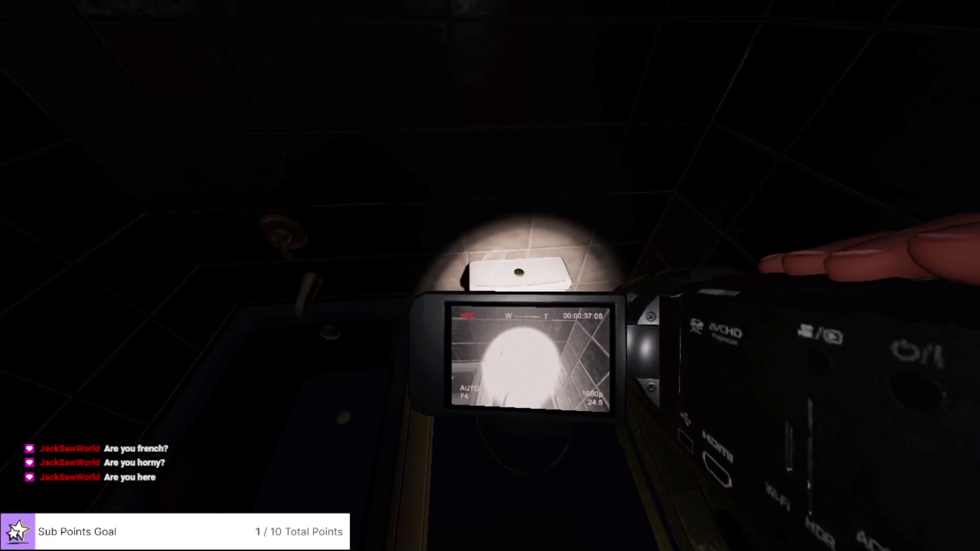
Leave the bathroom and go through the garage up to the fuse box
{"action": "key", "text": "w"}
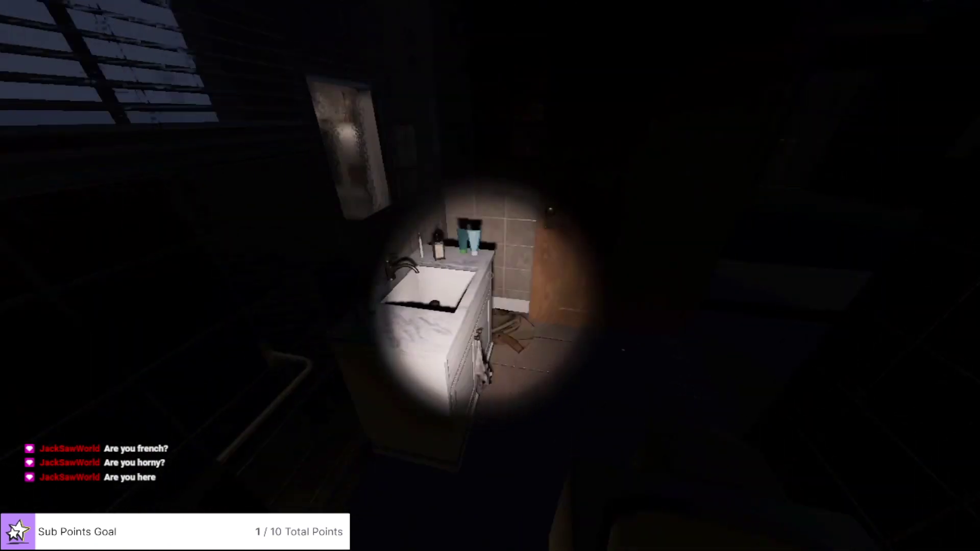
{"action": "key", "text": "w"}
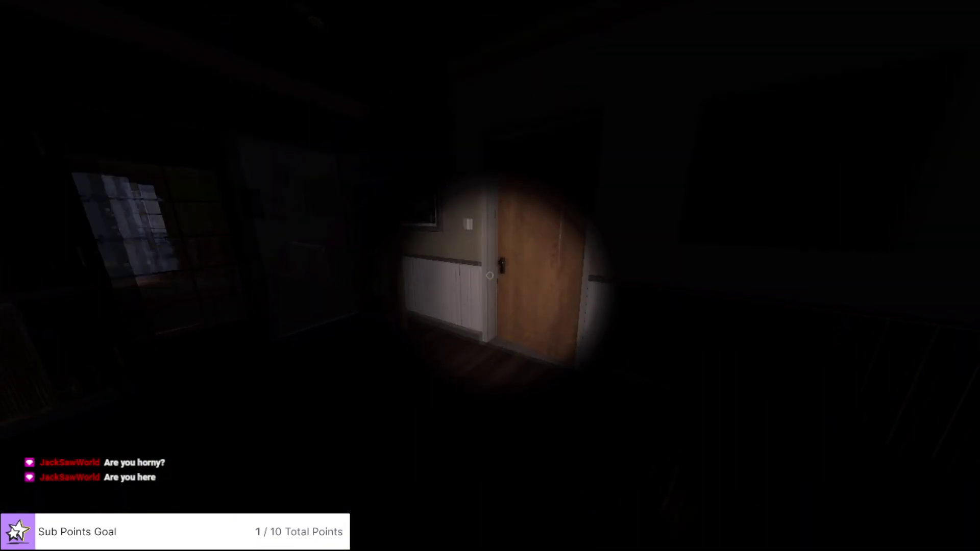
{"action": "key", "text": "w"}
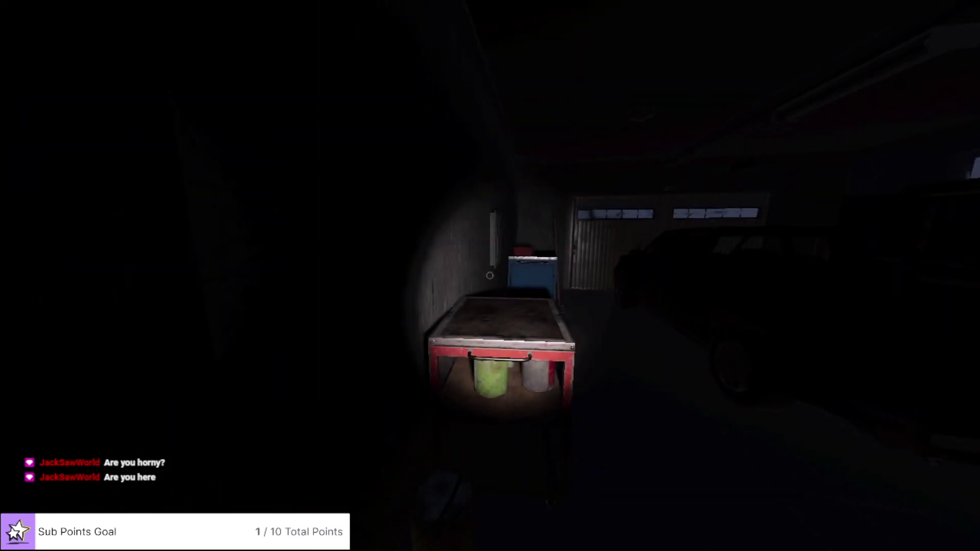
{"action": "key", "text": "w"}
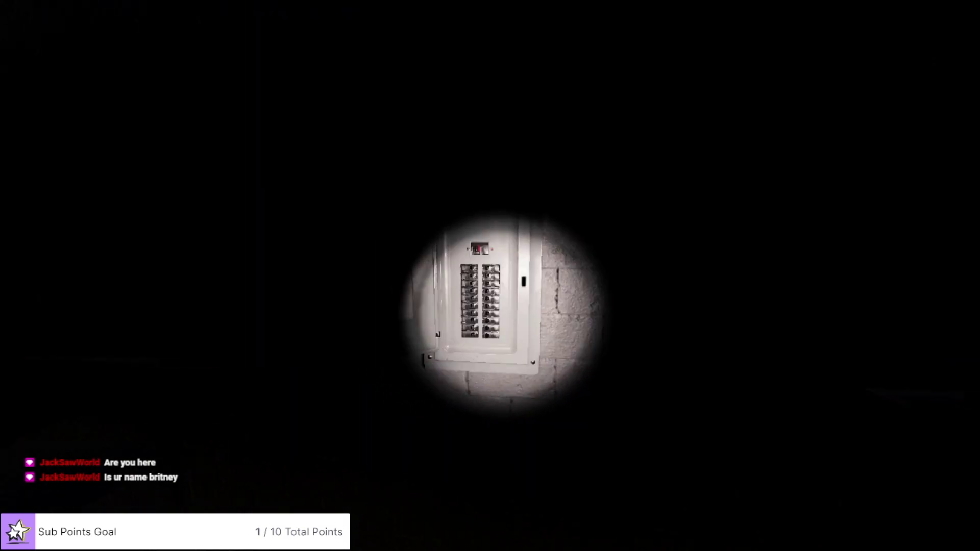
{"action": "key", "text": "w"}
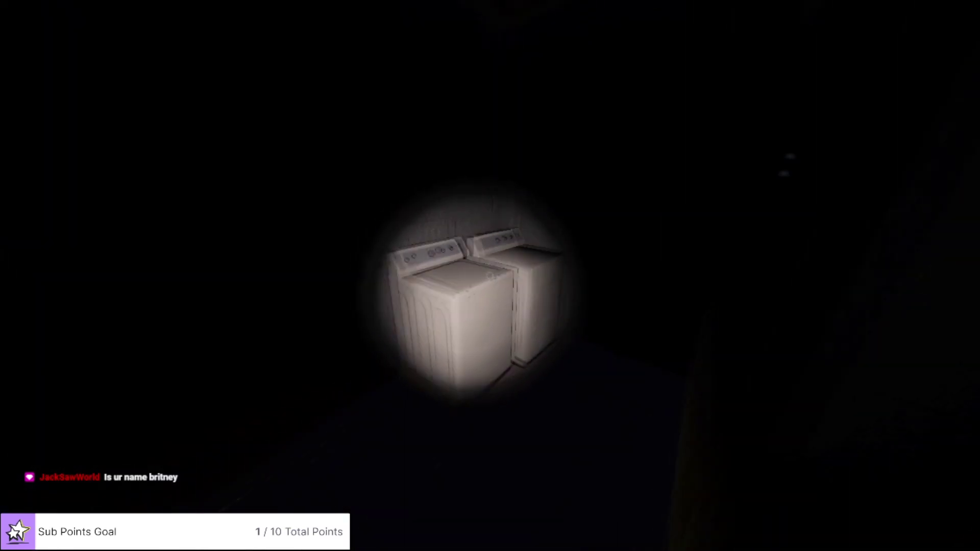
Walk from the garage into the kitchen and aim at the floor
{"action": "key", "text": "w"}
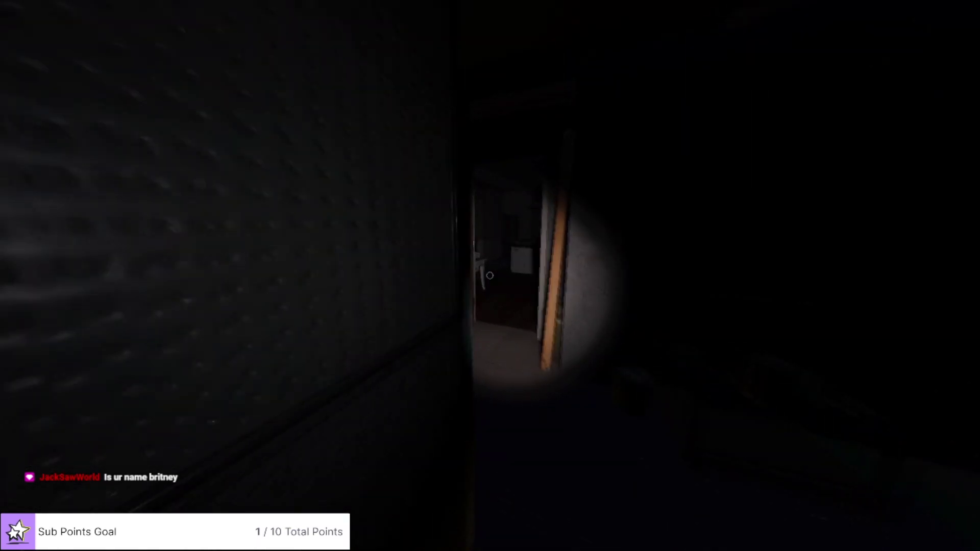
{"action": "key", "text": "w"}
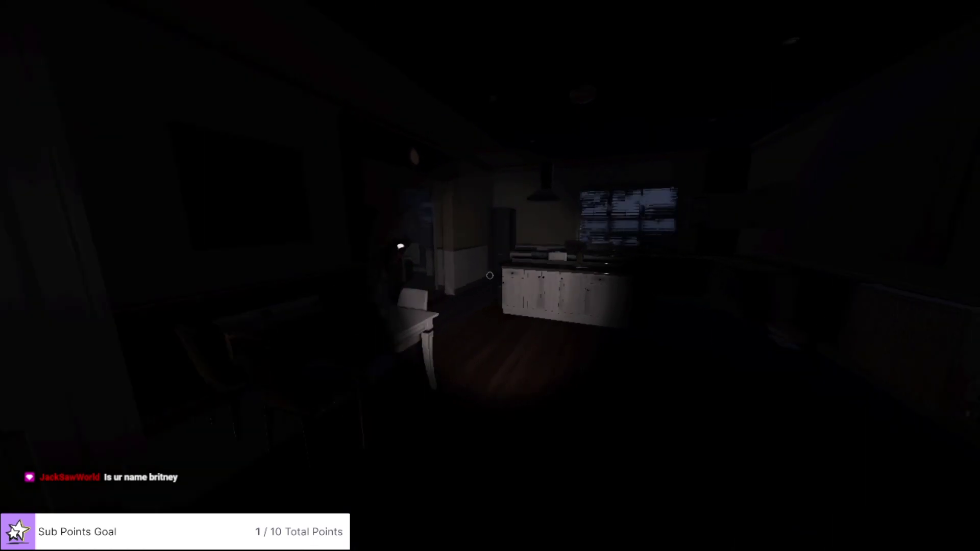
{"action": "key", "text": "w"}
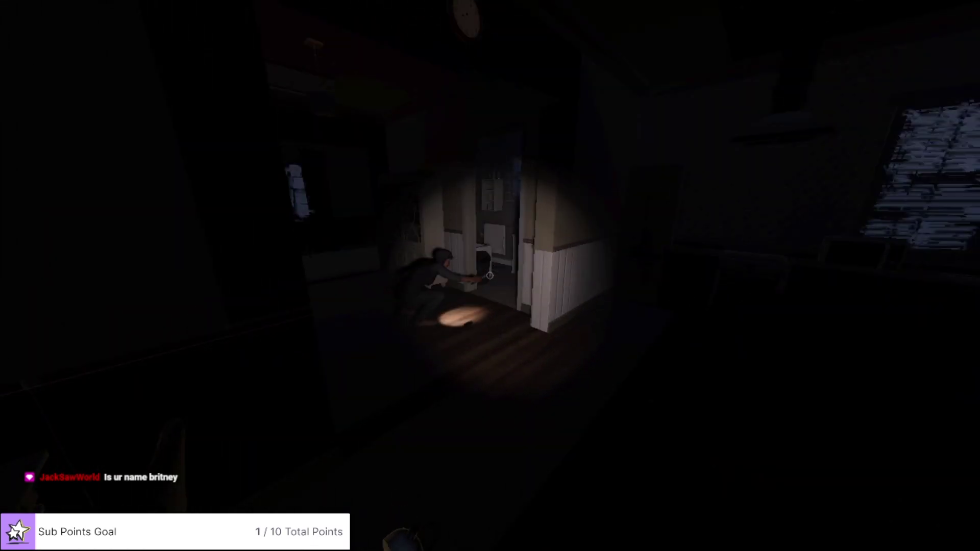
Photograph the kettle on the floor, check the new photo, and move on through the house
{"action": "right_click", "coordinate": [490, 276]}
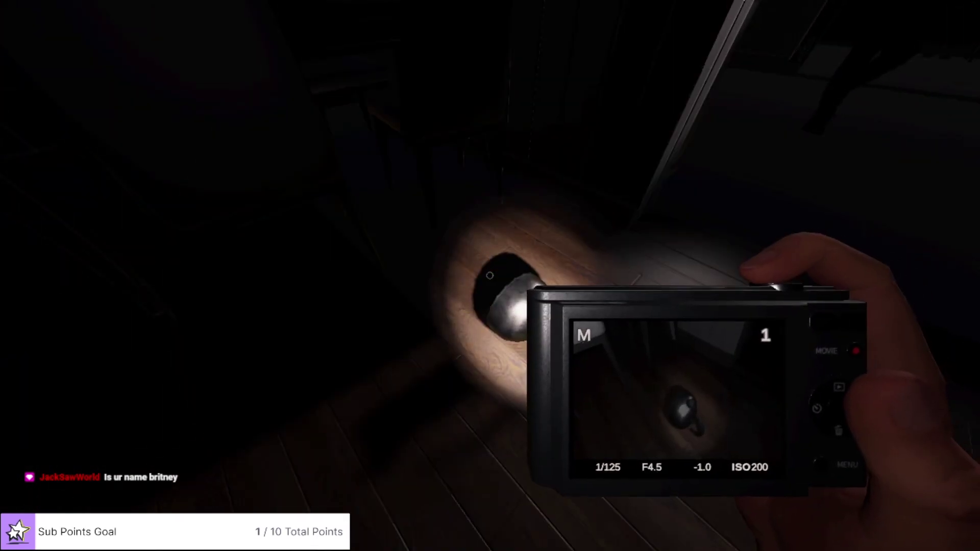
{"action": "key", "text": "j"}
{"action": "key", "text": "j"}
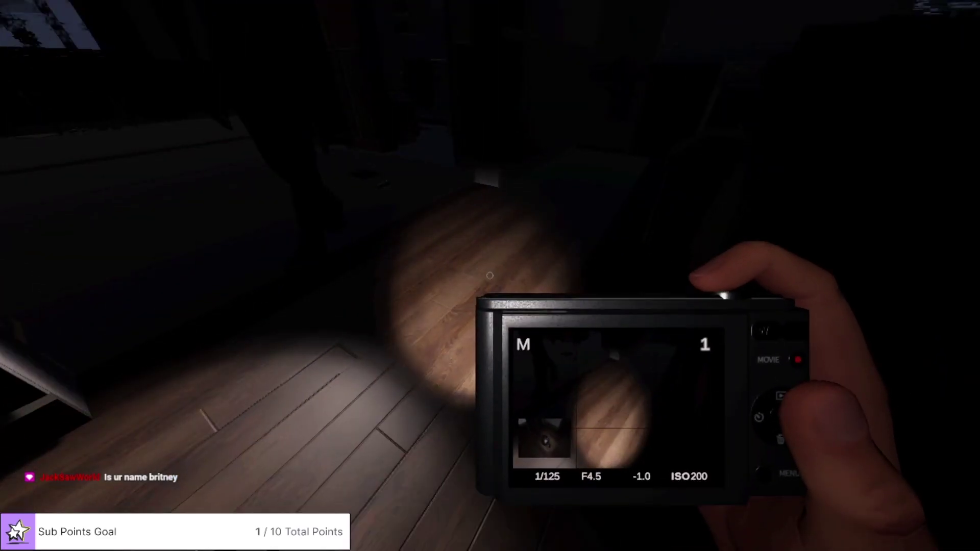
{"action": "key", "text": "w"}
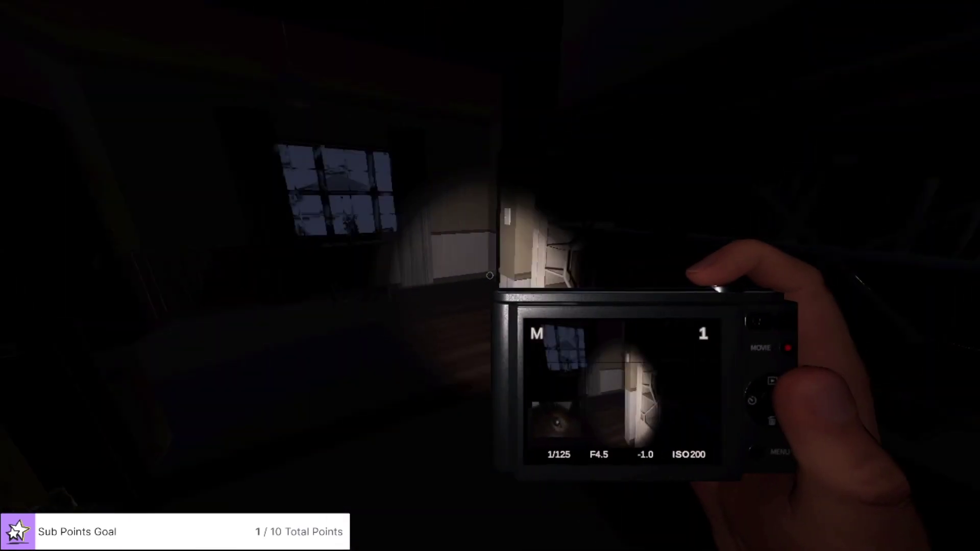
{"action": "key", "text": "w"}
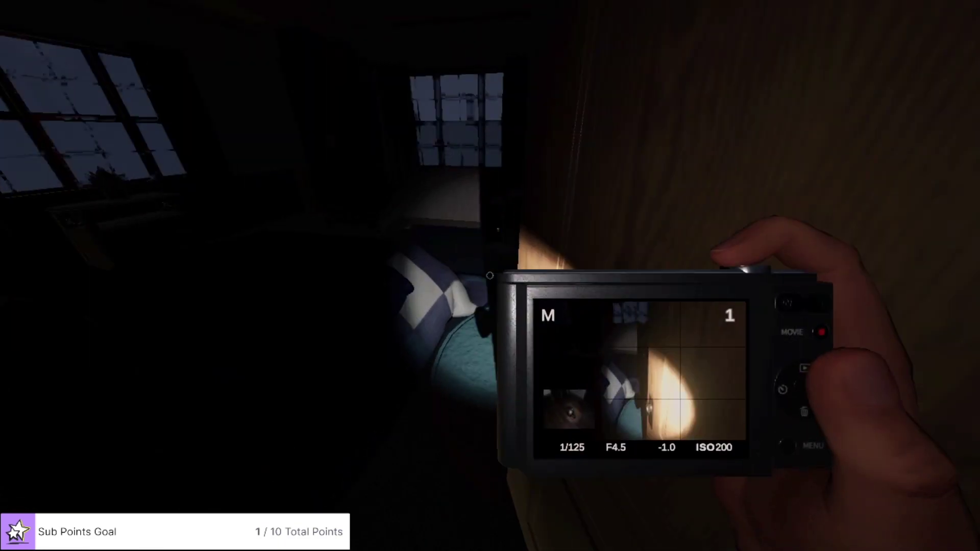
Search the bedroom's nightstand, dresser, bed and desk, then face the open door
{"action": "key", "text": "w"}
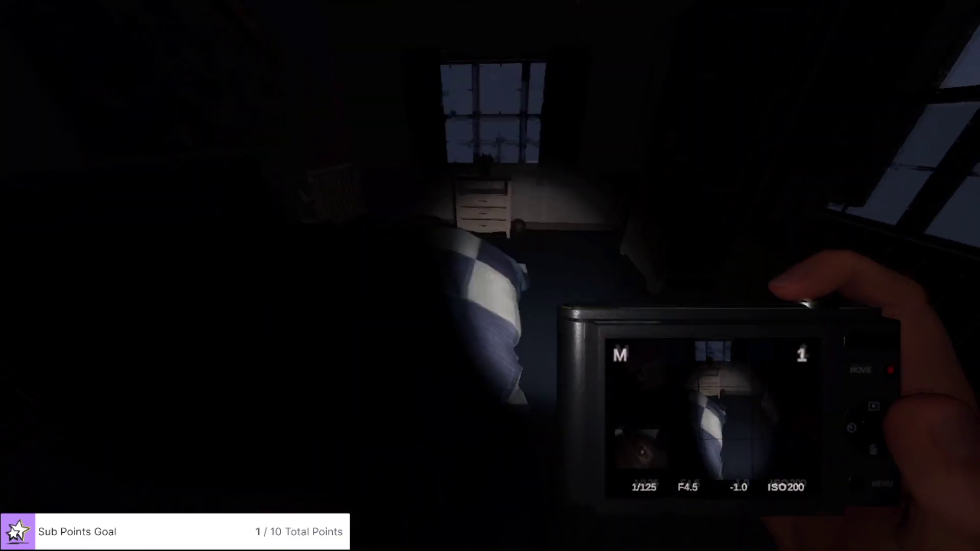
{"action": "key", "text": "w"}
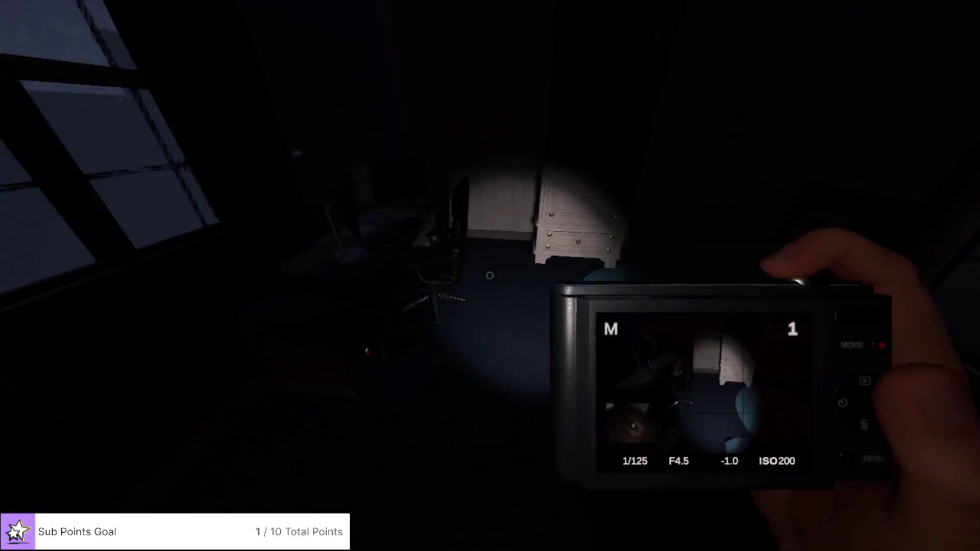
{"action": "key", "text": "w"}
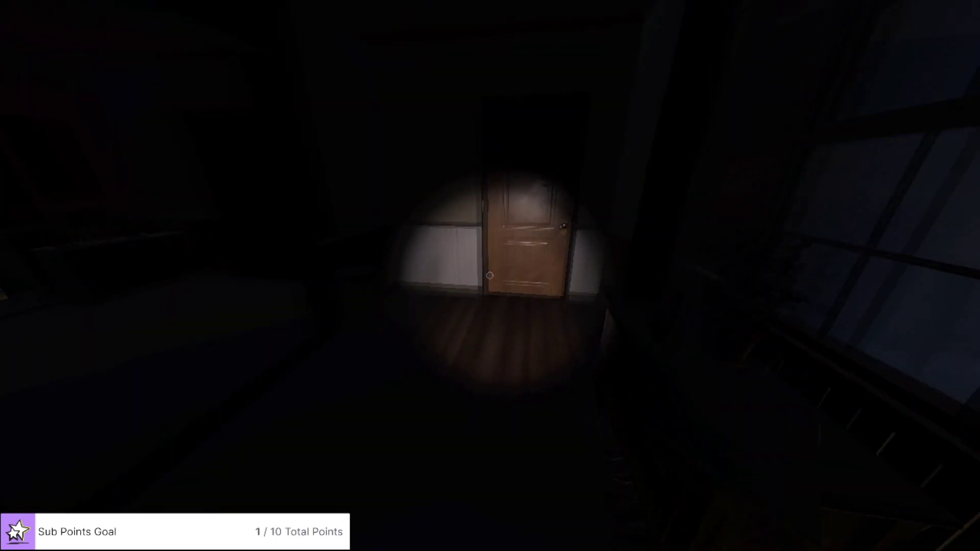
{"action": "key", "text": "w"}
{"action": "key", "text": "w"}
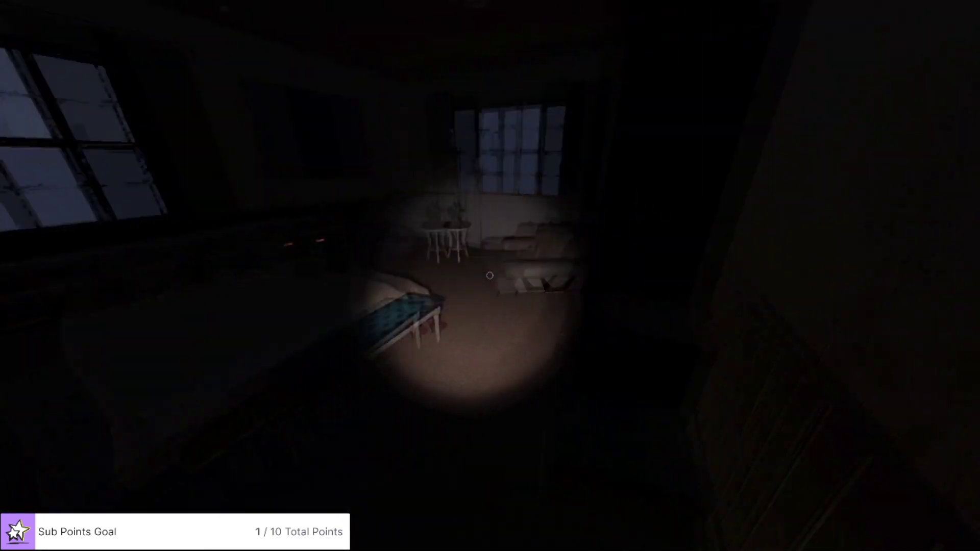
{"action": "key", "text": "w"}
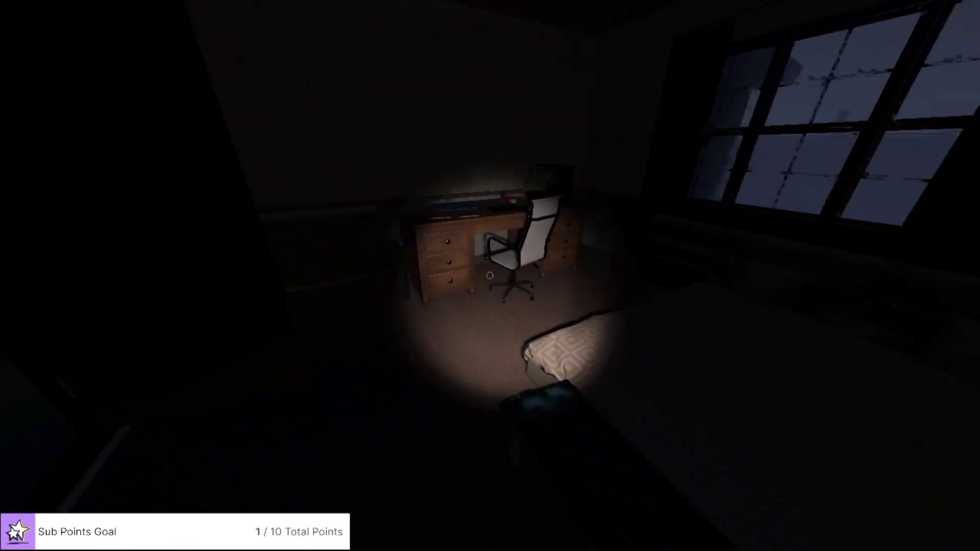
{"action": "key", "text": "w"}
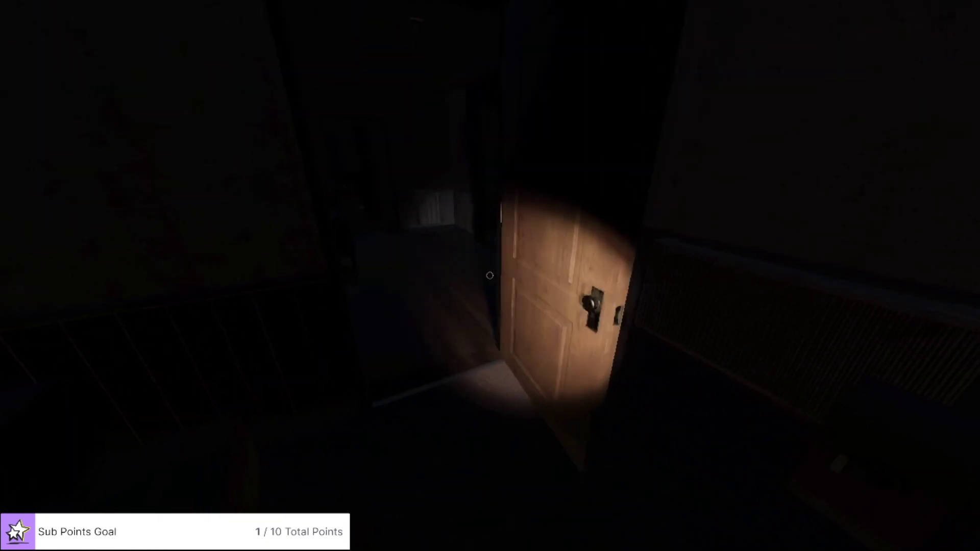
{"action": "key", "text": "w"}
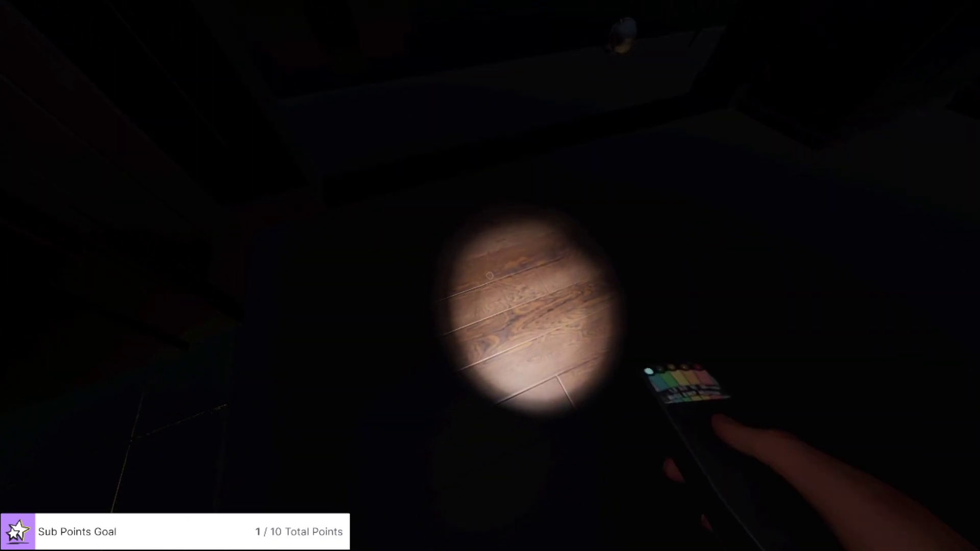
Sweep the kitchen counter and radiator, then turn to face the room
{"action": "key", "text": "w"}
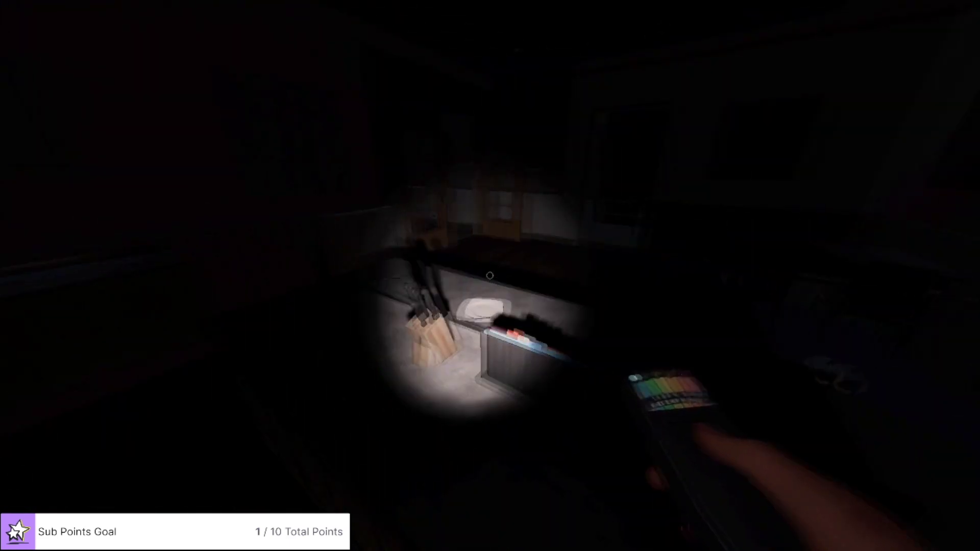
{"action": "key", "text": "w"}
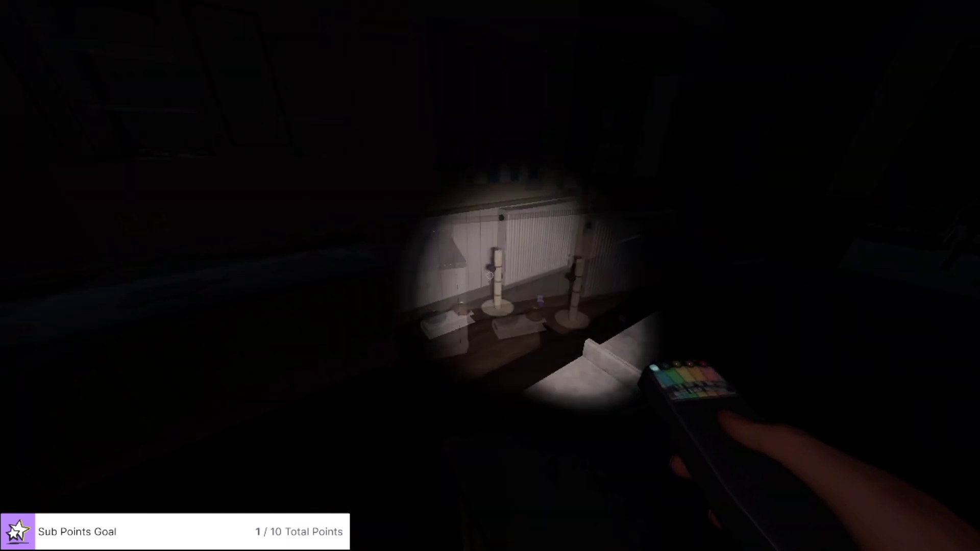
{"action": "key", "text": "w"}
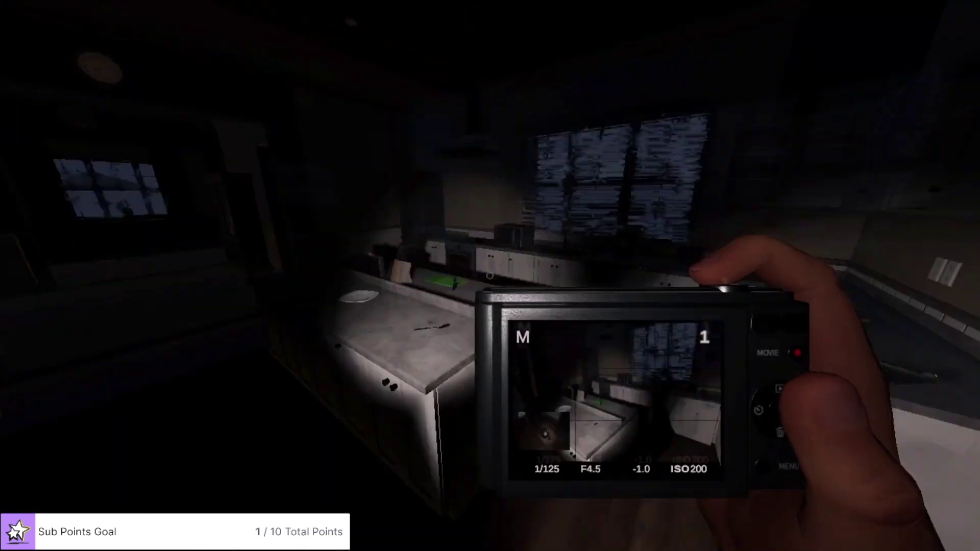
{"action": "key", "text": "w"}
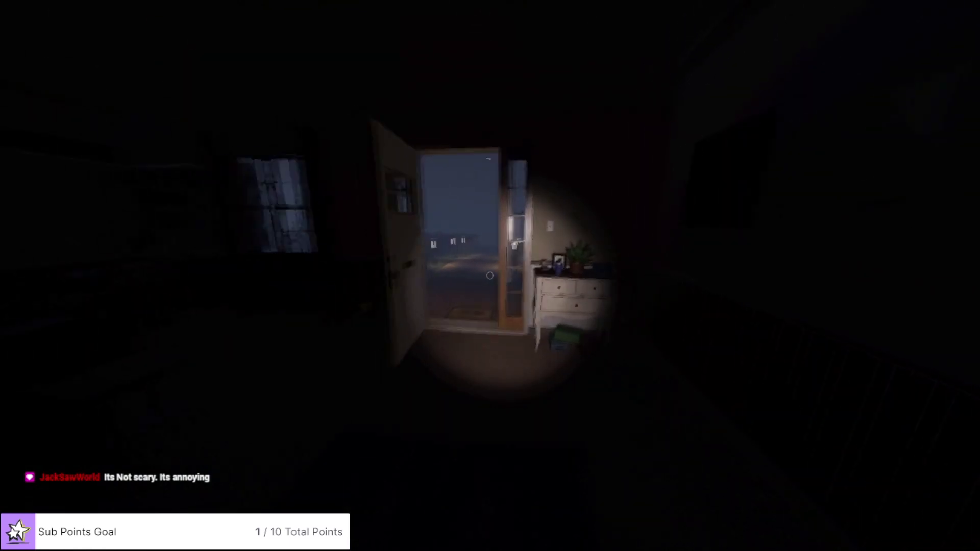
Walk from the front door down the lit path into the truck to the monitor desk
{"action": "key", "text": "w"}
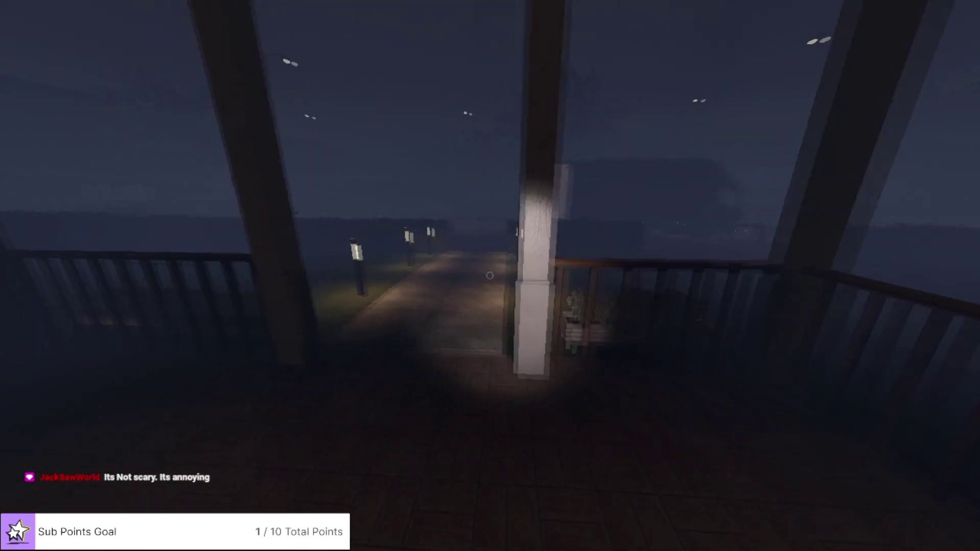
{"action": "key", "text": "w"}
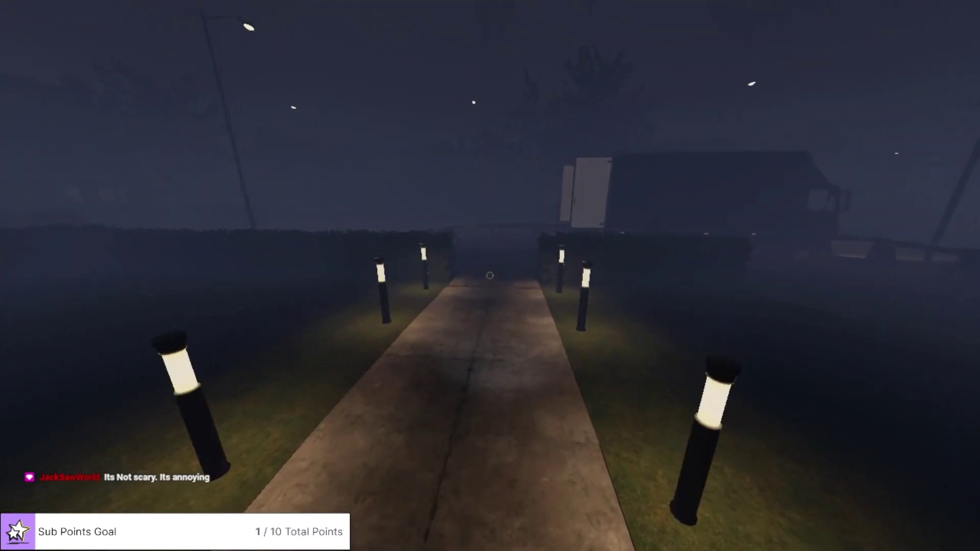
{"action": "key", "text": "w"}
{"action": "key", "text": "w"}
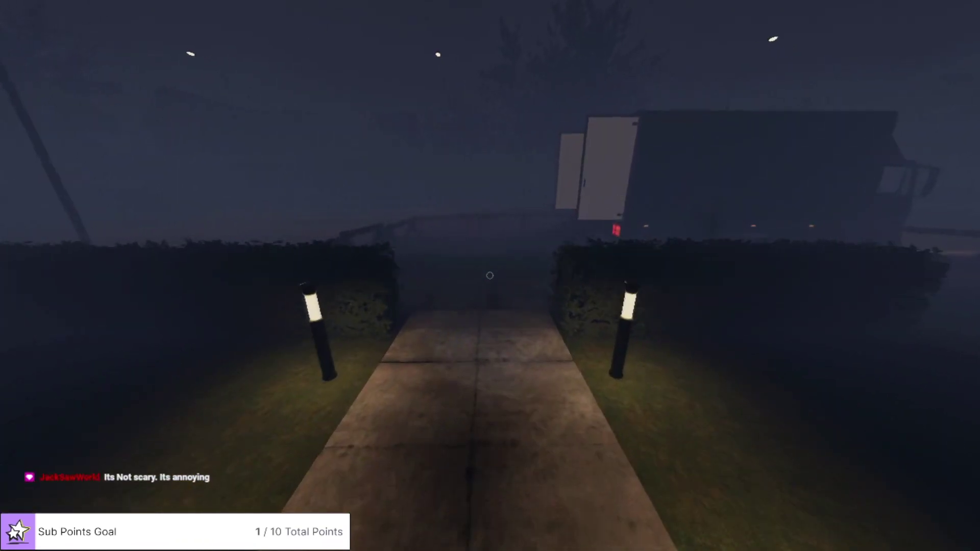
{"action": "key", "text": "w"}
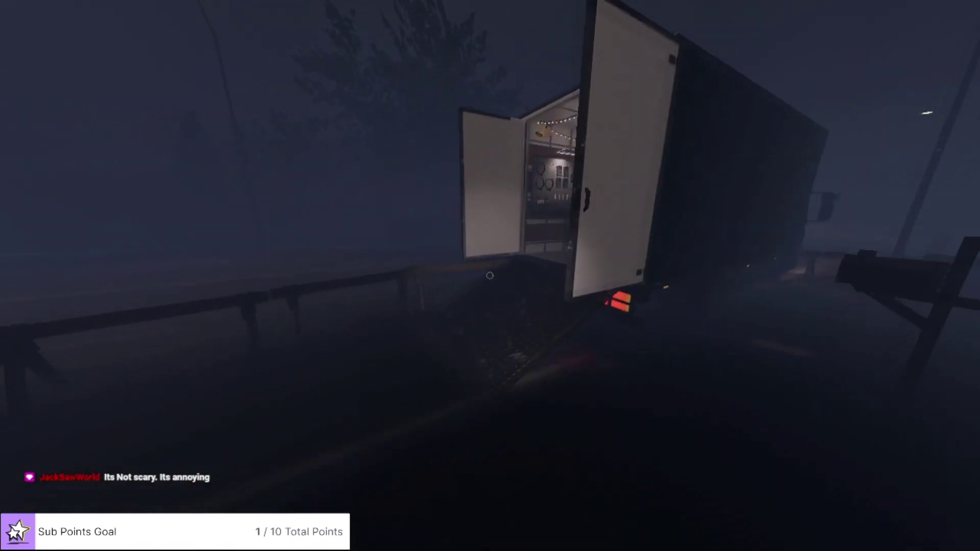
{"action": "key", "text": "w"}
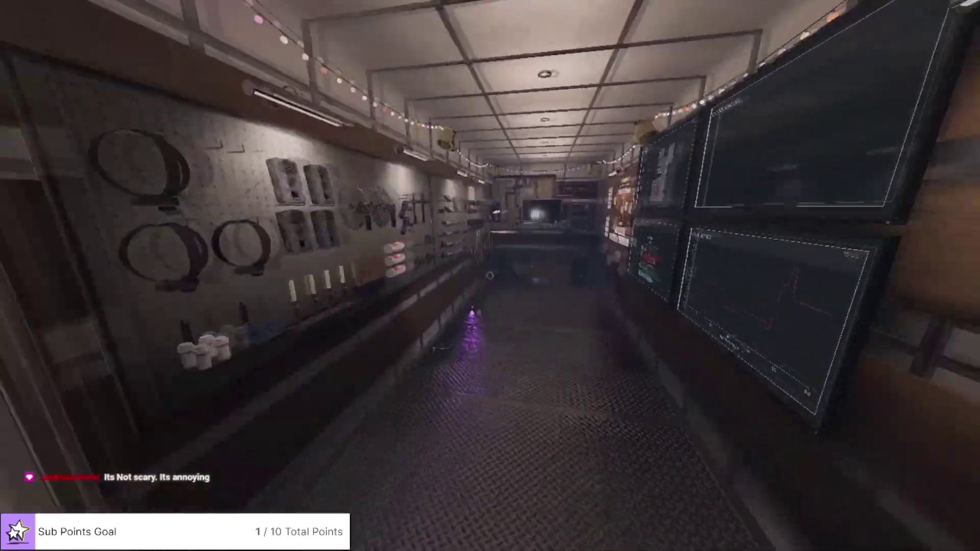
{"action": "key", "text": "w"}
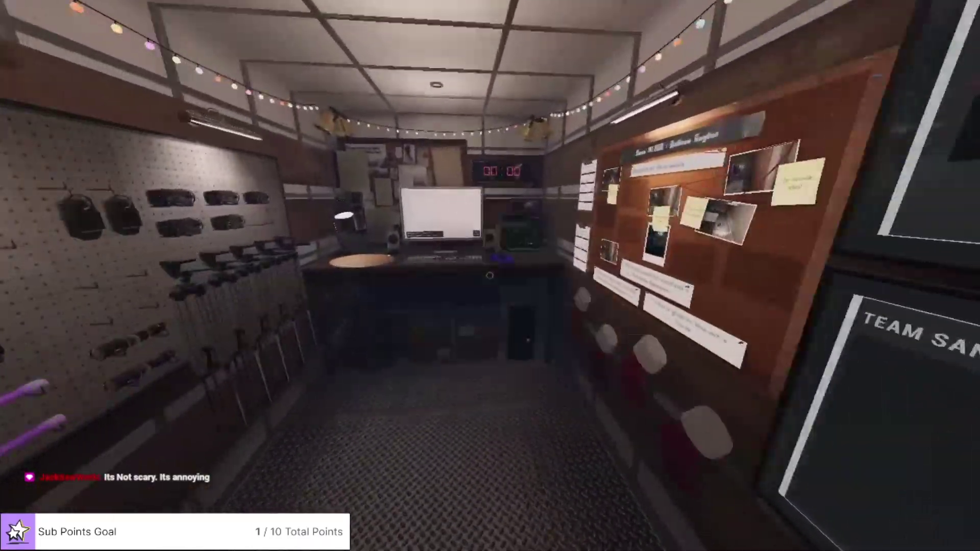
{"action": "key", "text": "w"}
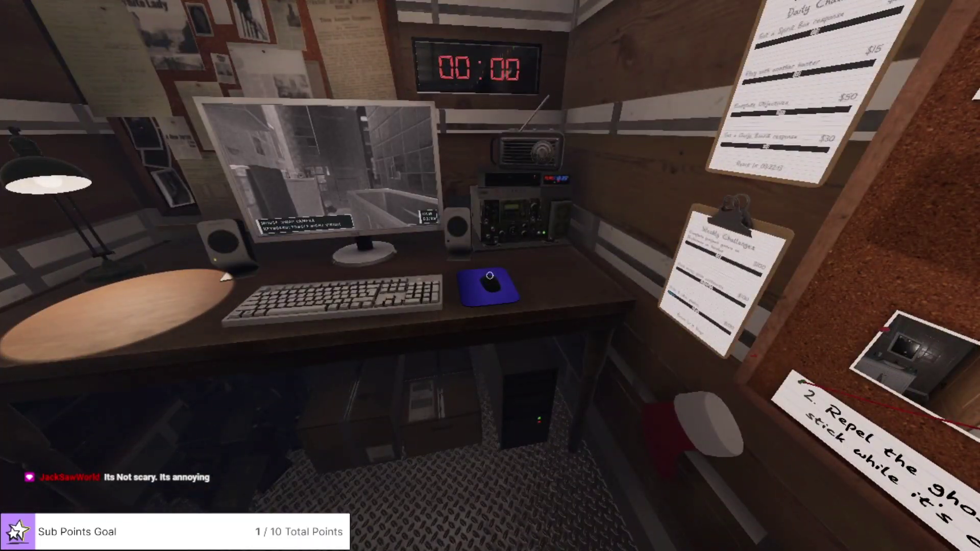
Take a video camera from the equipment wall and carry it into the house's hallway
{"action": "key", "text": "a"}
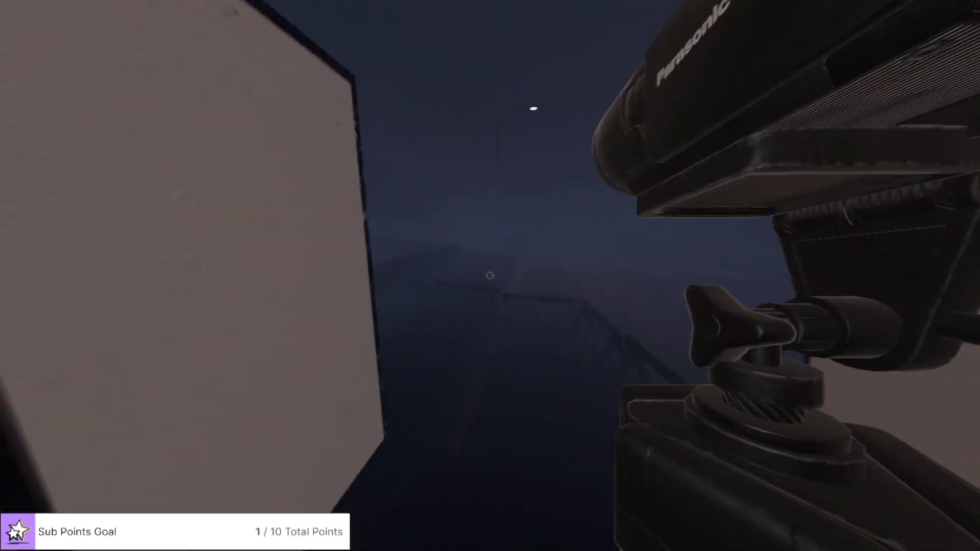
{"action": "key", "text": "w"}
{"action": "key", "text": "w"}
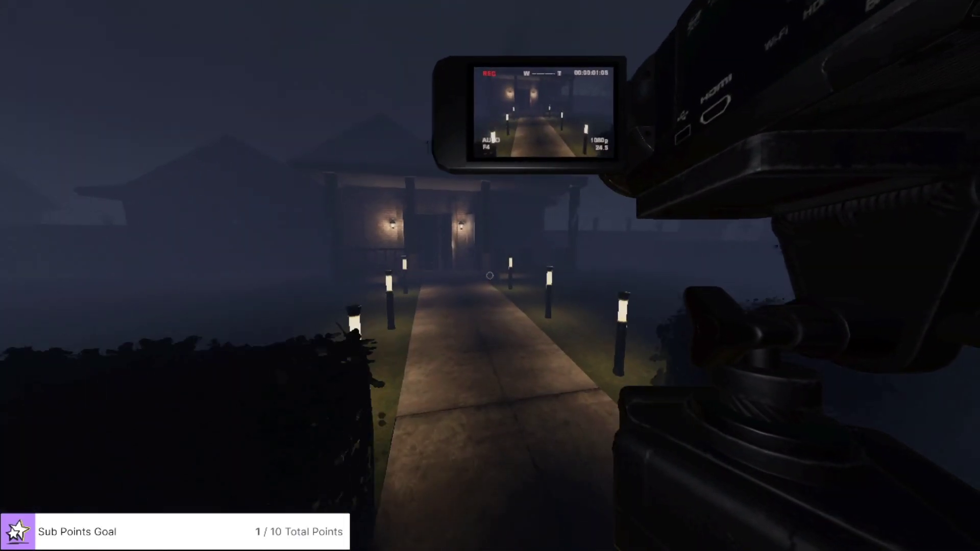
{"action": "key", "text": "w"}
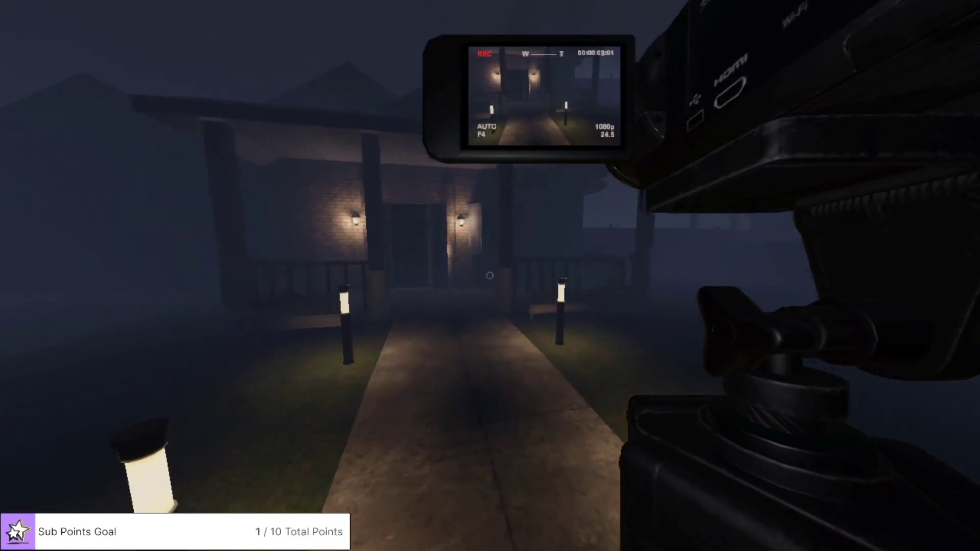
{"action": "key", "text": "w"}
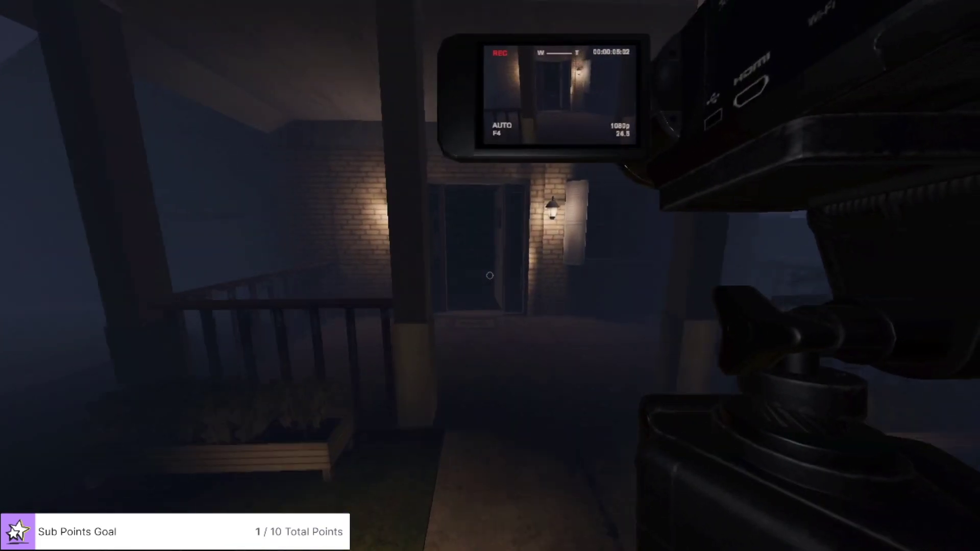
{"action": "key", "text": "w"}
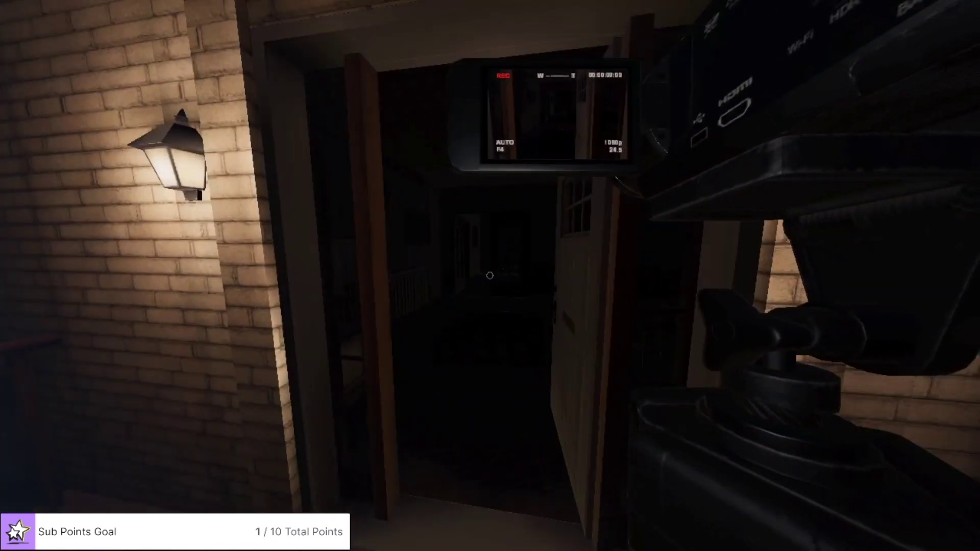
{"action": "key", "text": "w"}
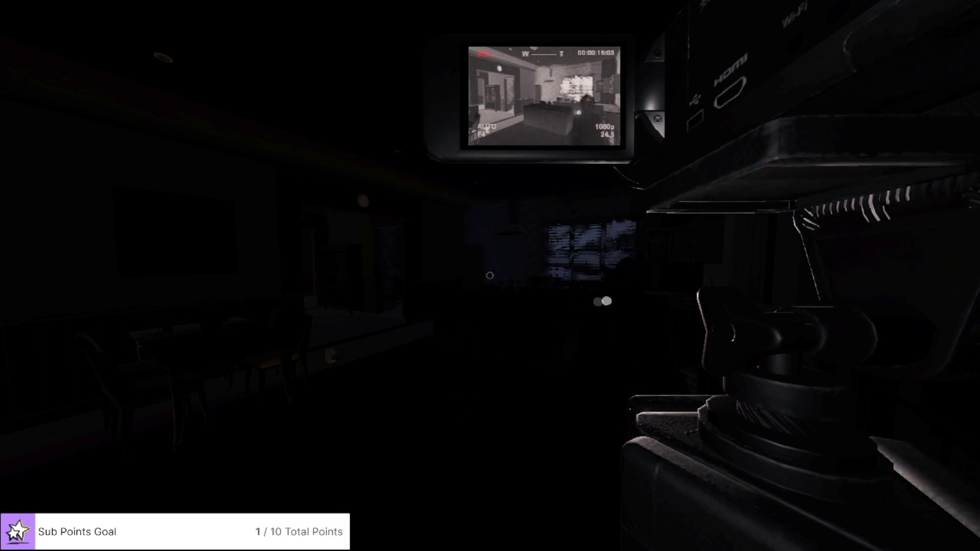
Put away the video camera, switch to other equipment, and look around the room
{"action": "key", "text": "2"}
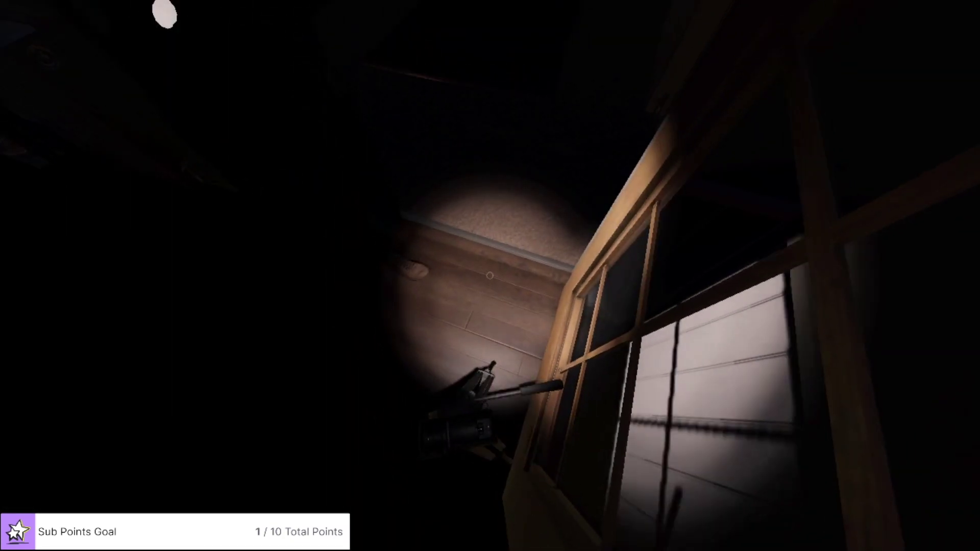
{"action": "key", "text": "3"}
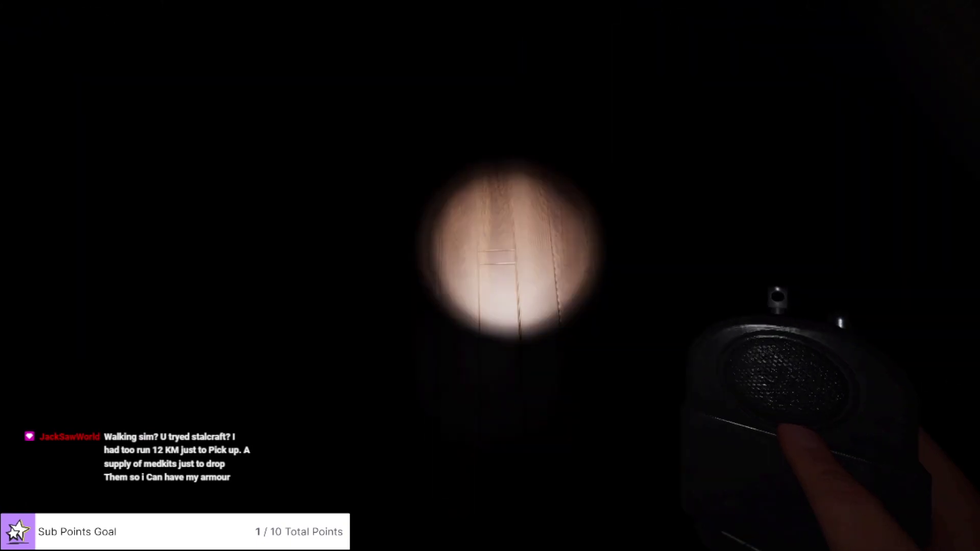
{"action": "right_click", "coordinate": [491, 276]}
{"action": "left_click_drag", "start_coordinate": [490, 276], "coordinate": [490, 276]}
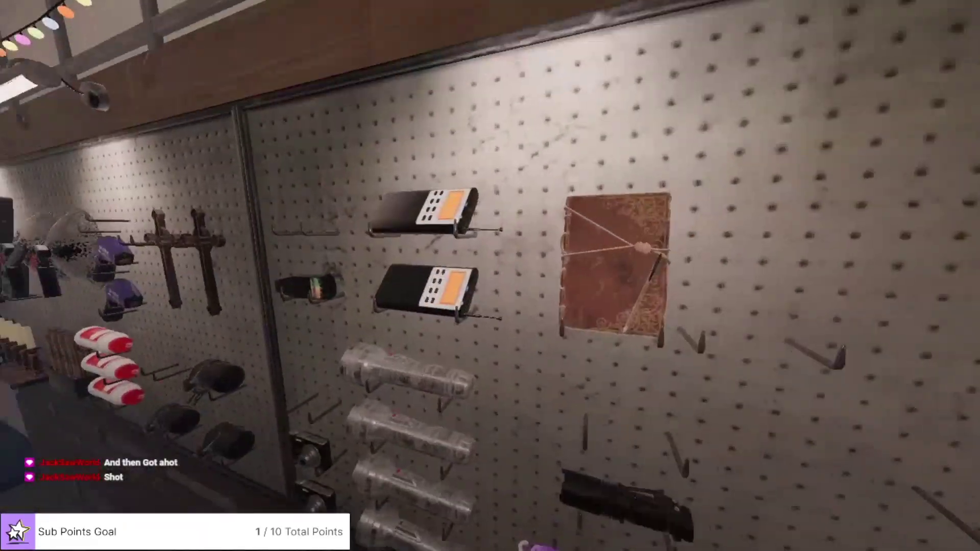
Grab equipment from the truck wall and walk back into the house's dark hallway
{"action": "key", "text": "e"}
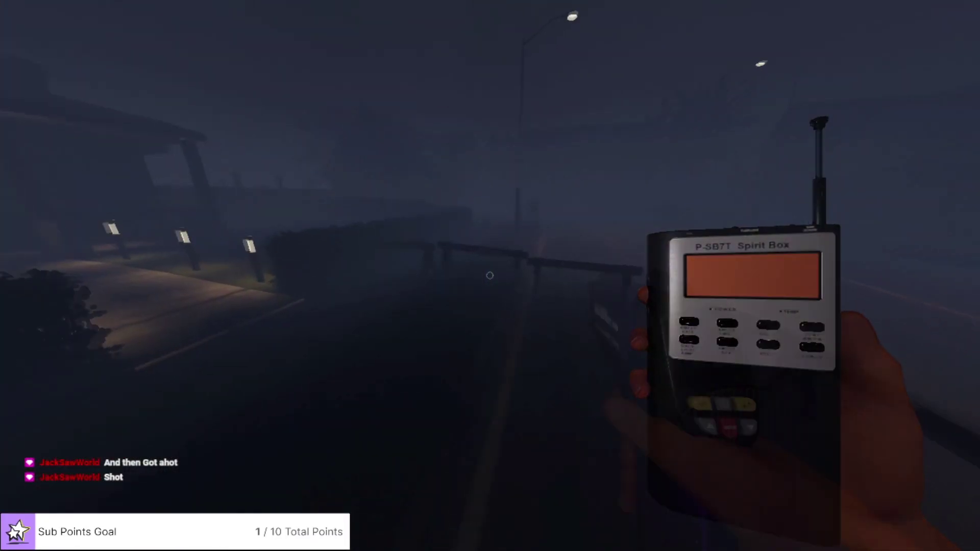
{"action": "key", "text": "q"}
{"action": "key", "text": "w"}
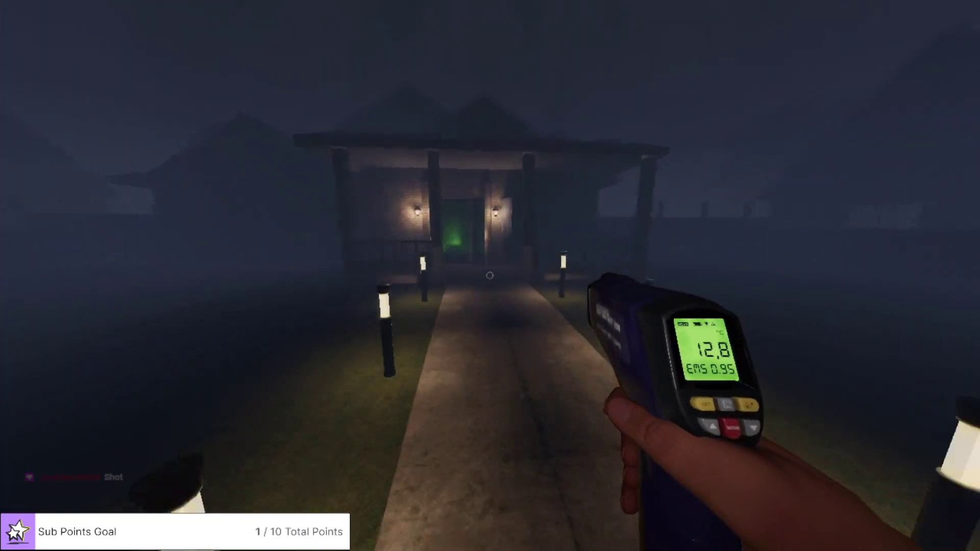
{"action": "key", "text": "w"}
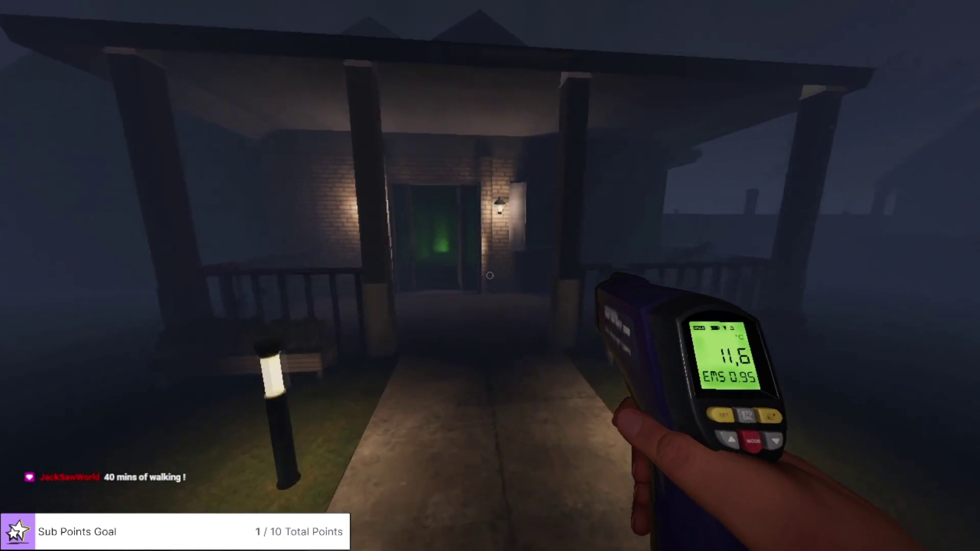
{"action": "key", "text": "w"}
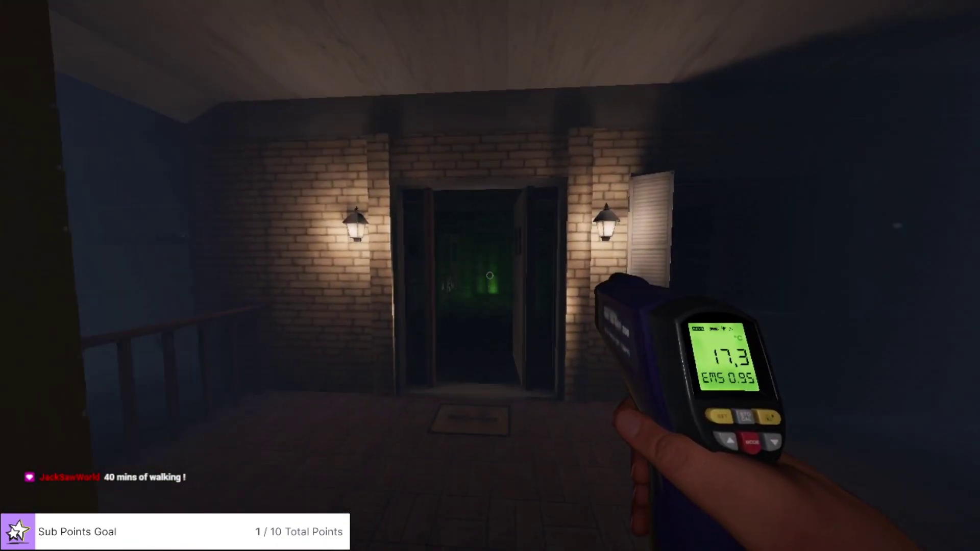
{"action": "key", "text": "w"}
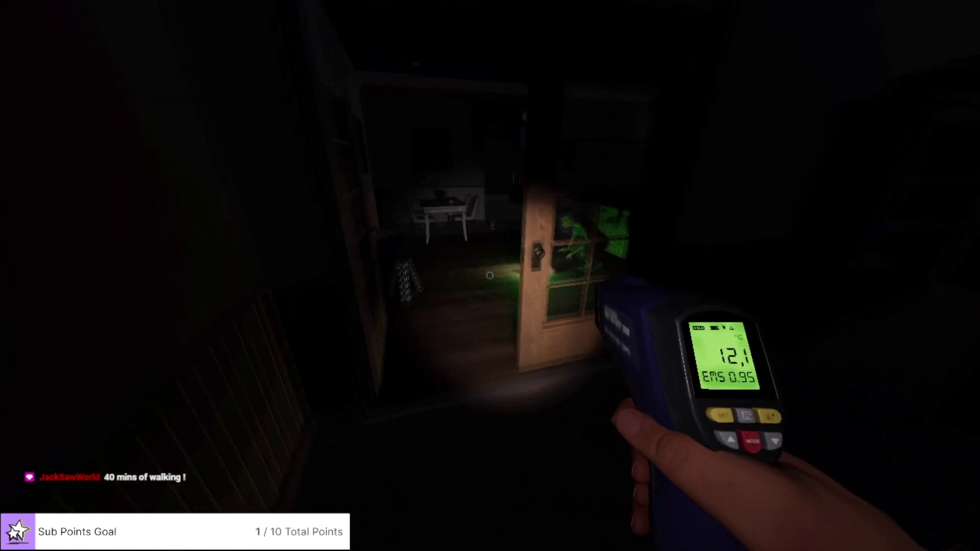
Measure temperatures while walking past the white cabinet into the windowed room
{"action": "key", "text": "w"}
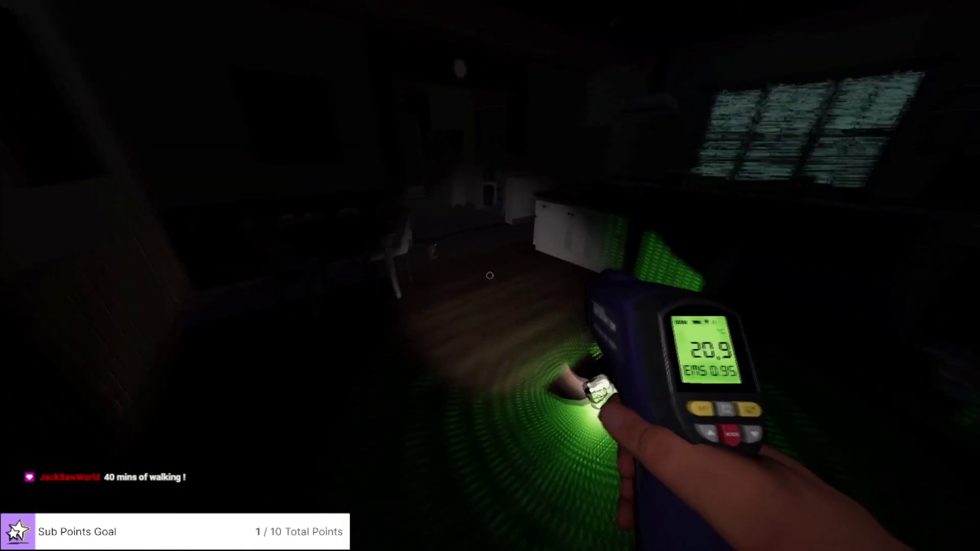
{"action": "key", "text": "w"}
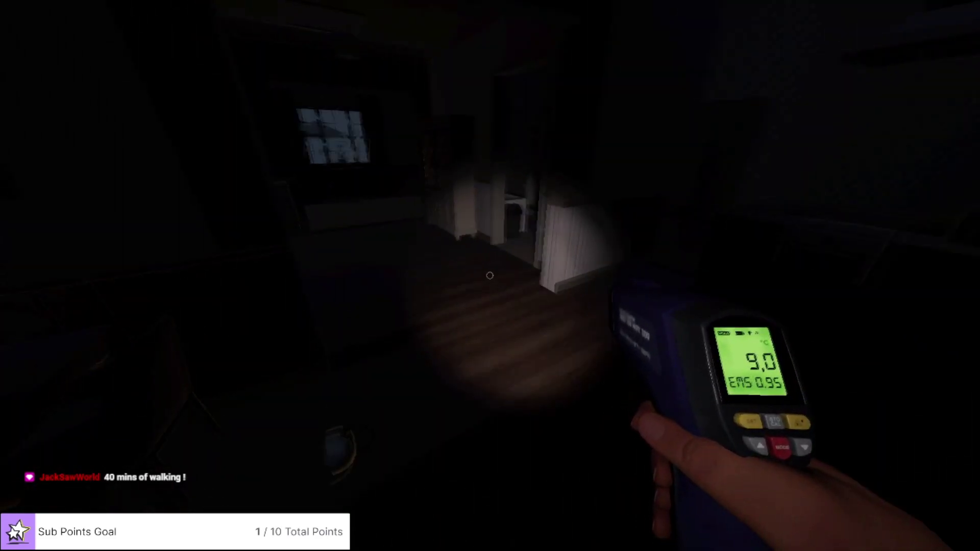
{"action": "key", "text": "w"}
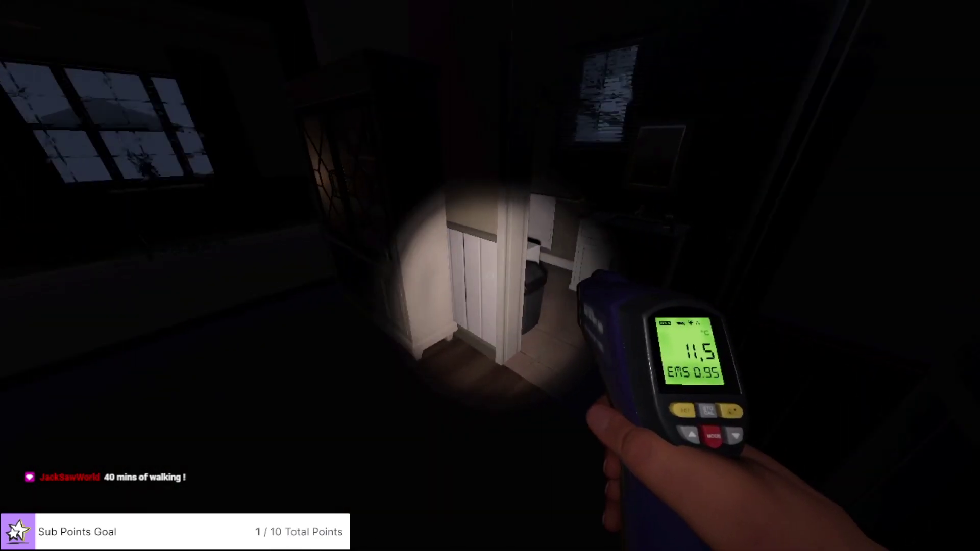
{"action": "key", "text": "w"}
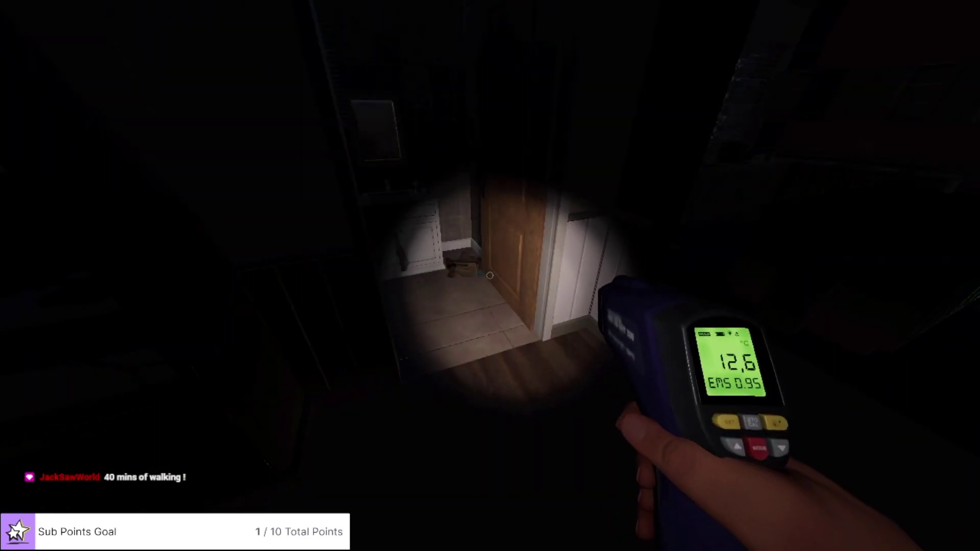
{"action": "key", "text": "w"}
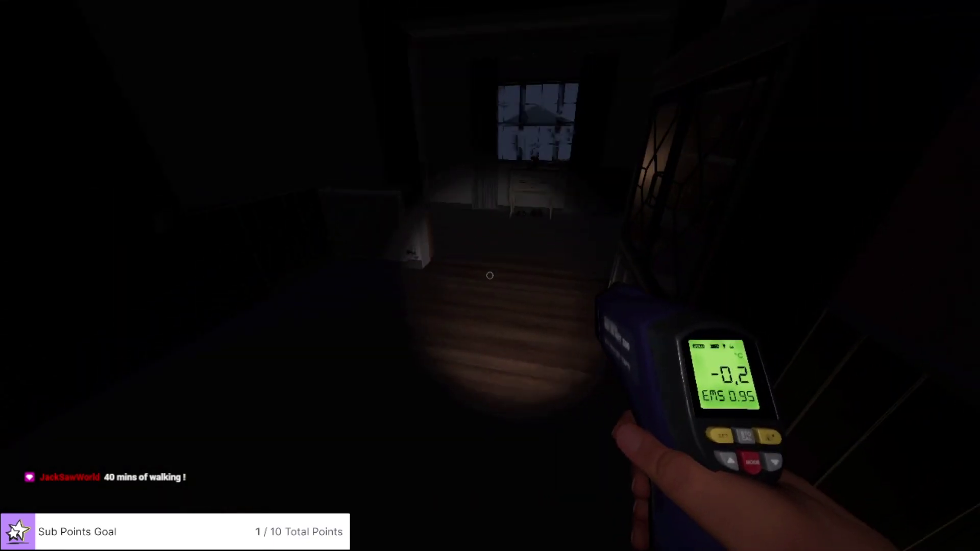
{"action": "key", "text": "2"}
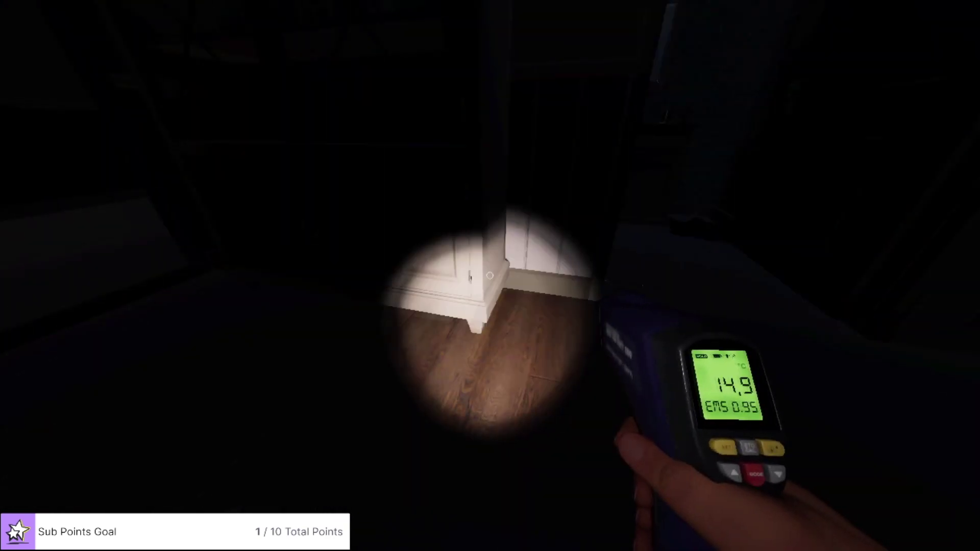
{"action": "key", "text": "w"}
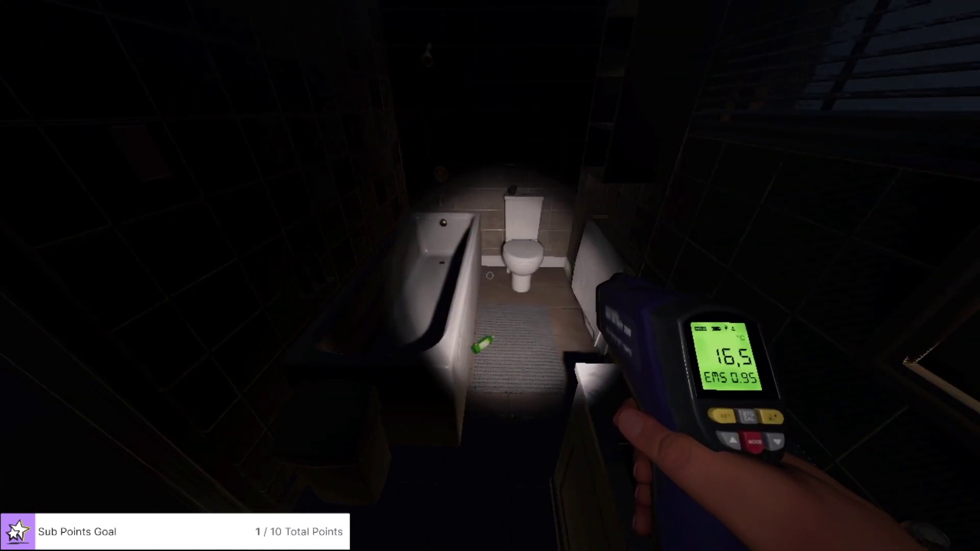
Take bathroom temperature readings down to 2.5°C and drop the thermometer on the floor
{"action": "key", "text": "w"}
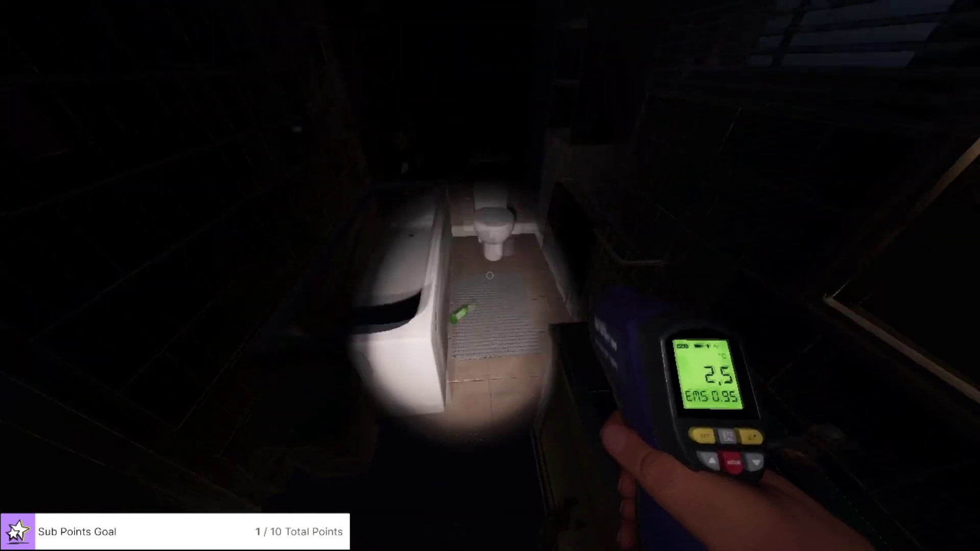
{"action": "key", "text": "w"}
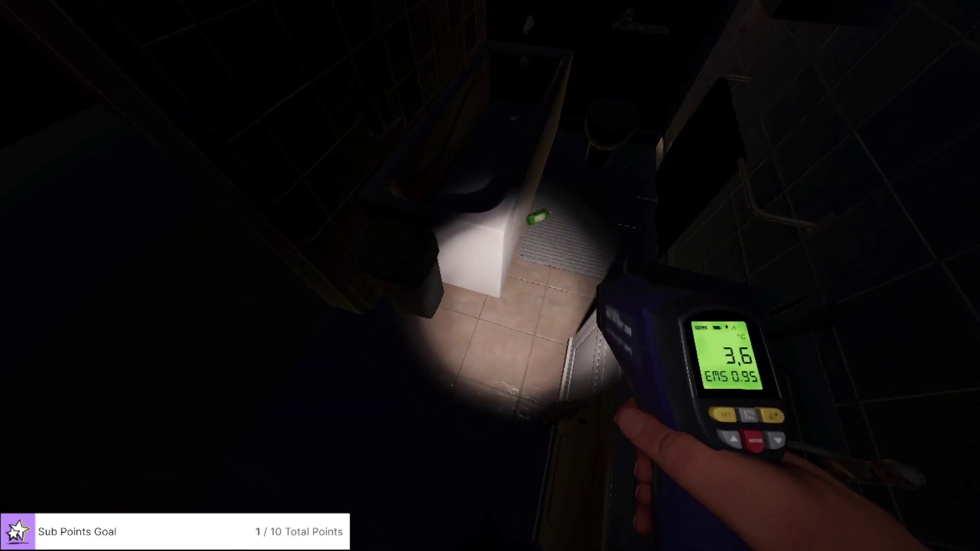
{"action": "key", "text": "g"}
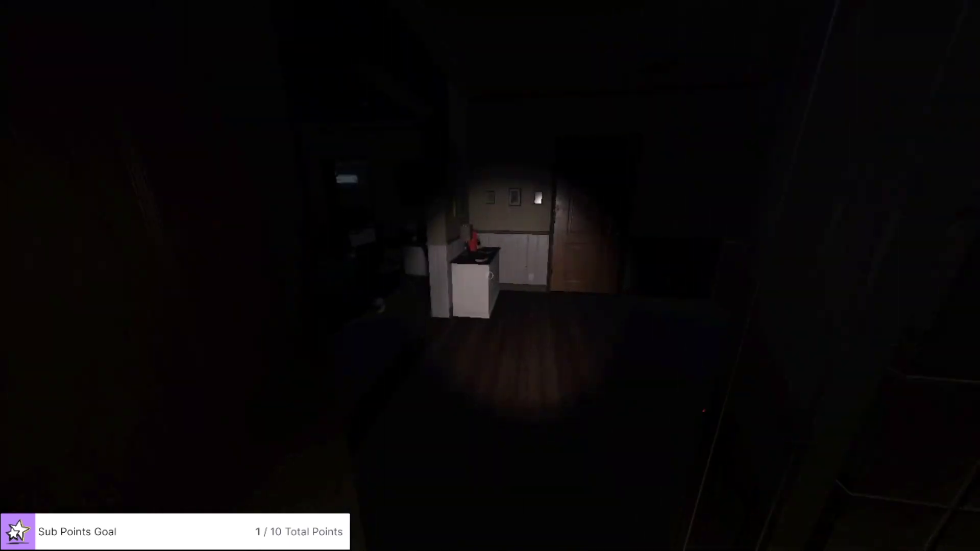
Walk into the green-dot room and turn toward the tripod and dining table
{"action": "key", "text": "w"}
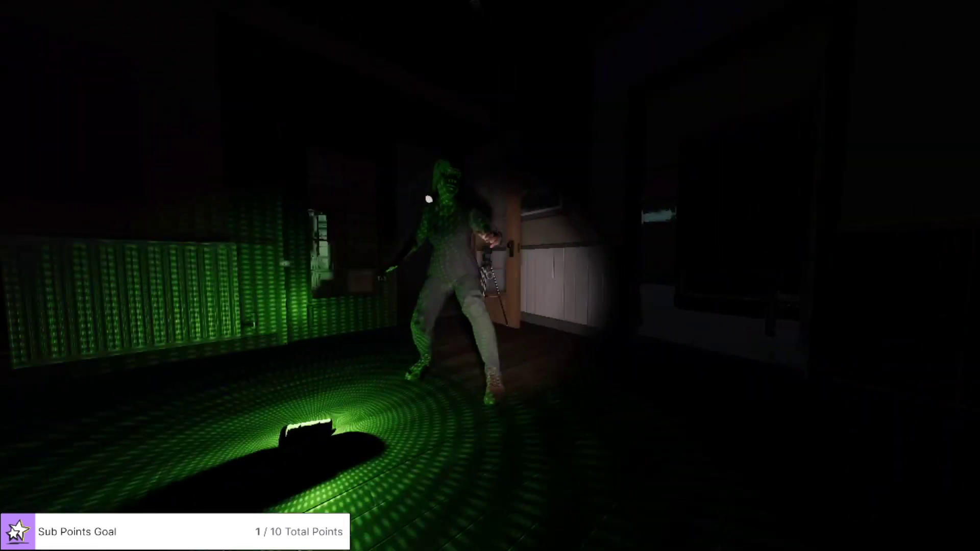
{"action": "key", "text": "w"}
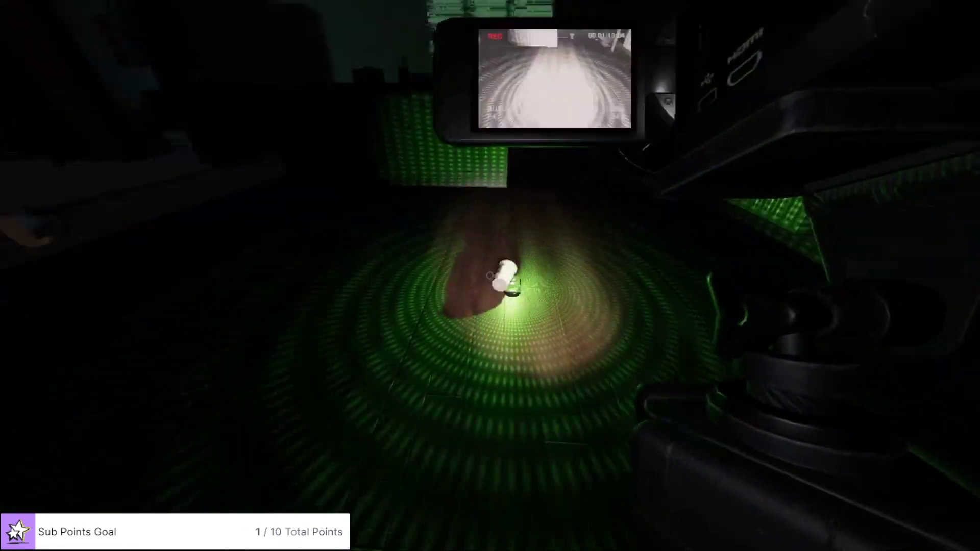
{"action": "key", "text": "q"}
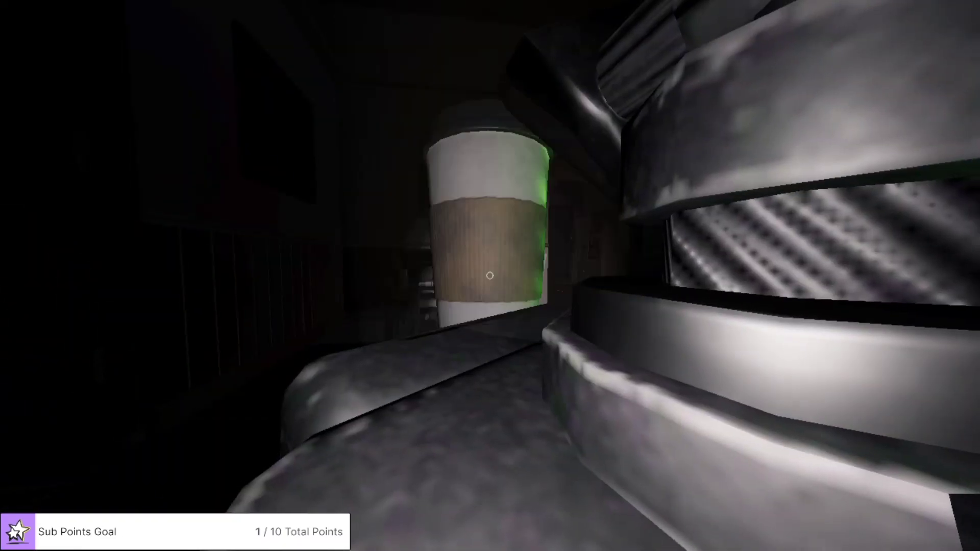
{"action": "key", "text": "w"}
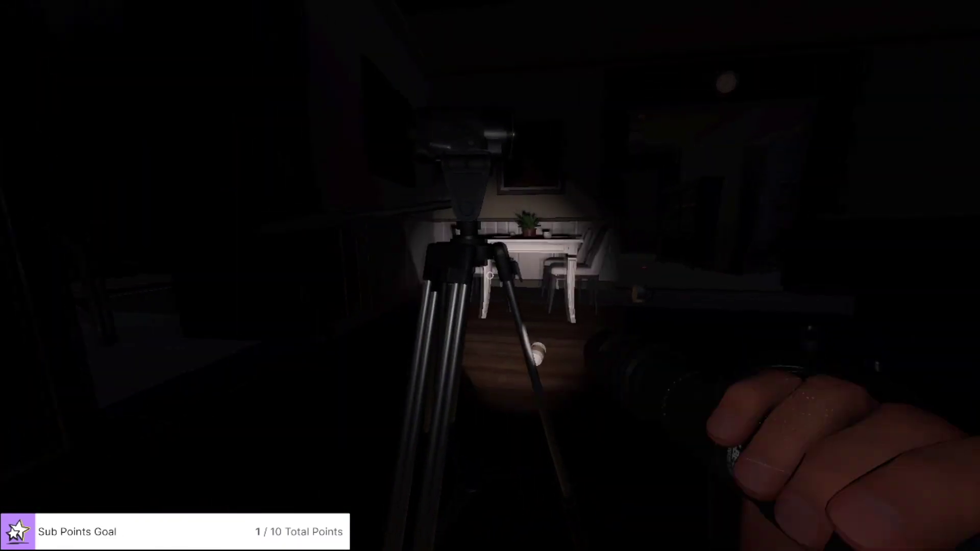
{"action": "key", "text": "w"}
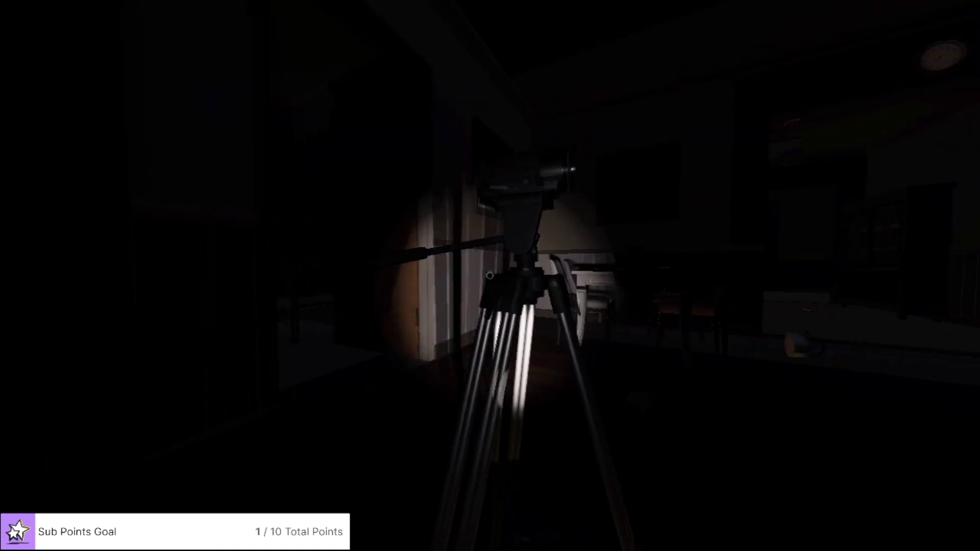
View the video camera's night-vision feed, then place the DOTS projector on the floor
{"action": "key", "text": "a"}
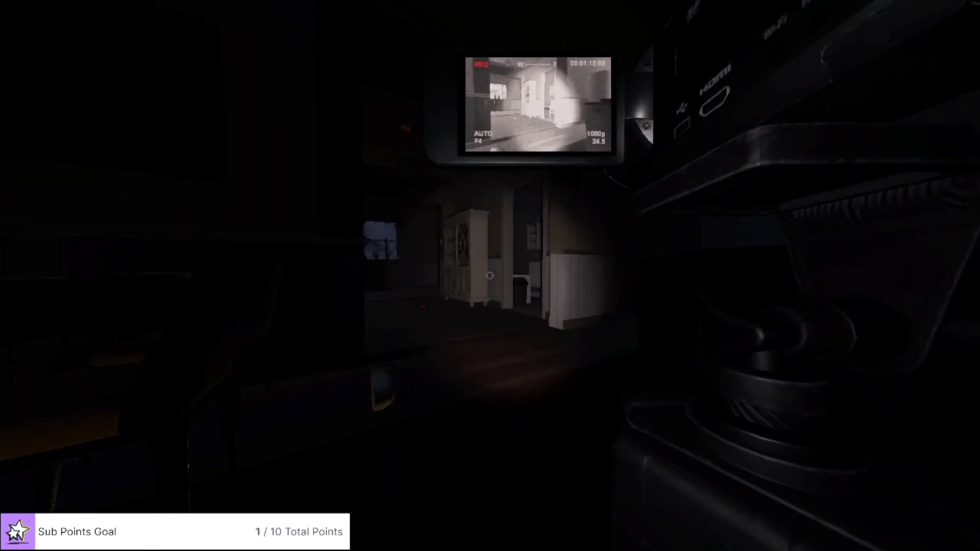
{"action": "key", "text": "2"}
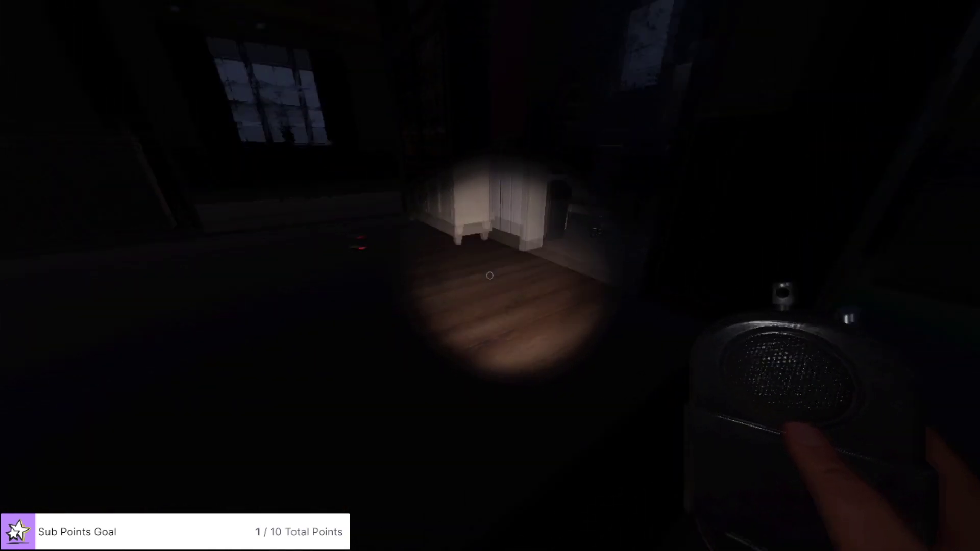
{"action": "key", "text": "f"}
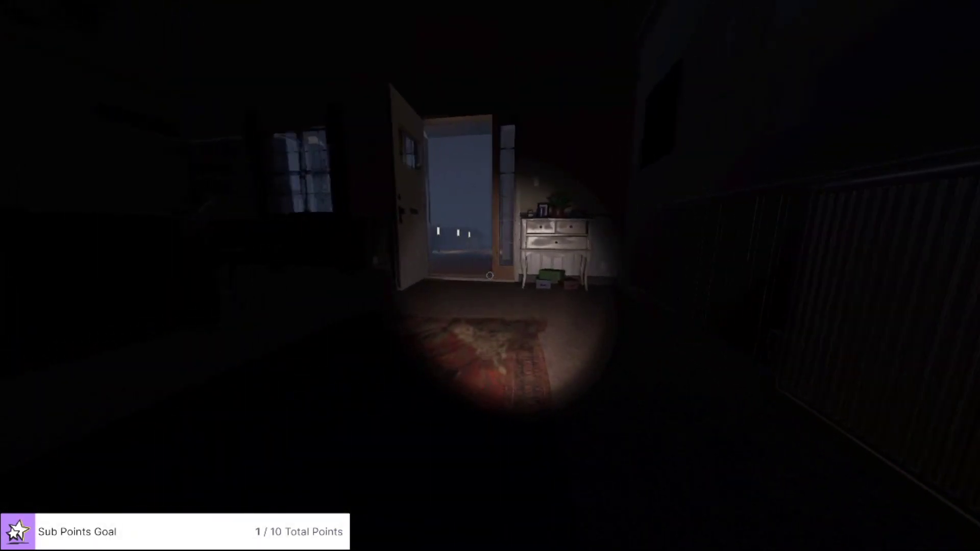
Walk from the front porch down the path and through the truck to the desk
{"action": "key", "text": "w"}
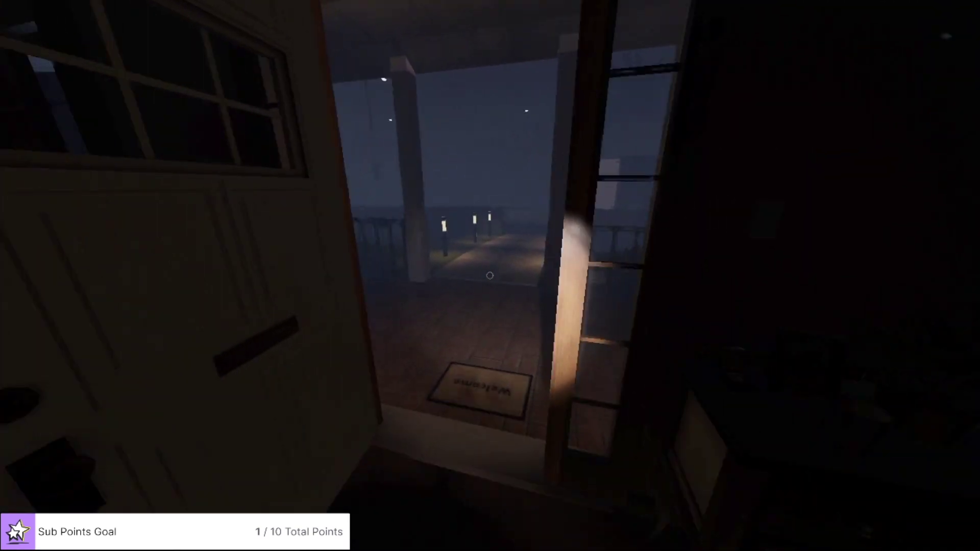
{"action": "key", "text": "w"}
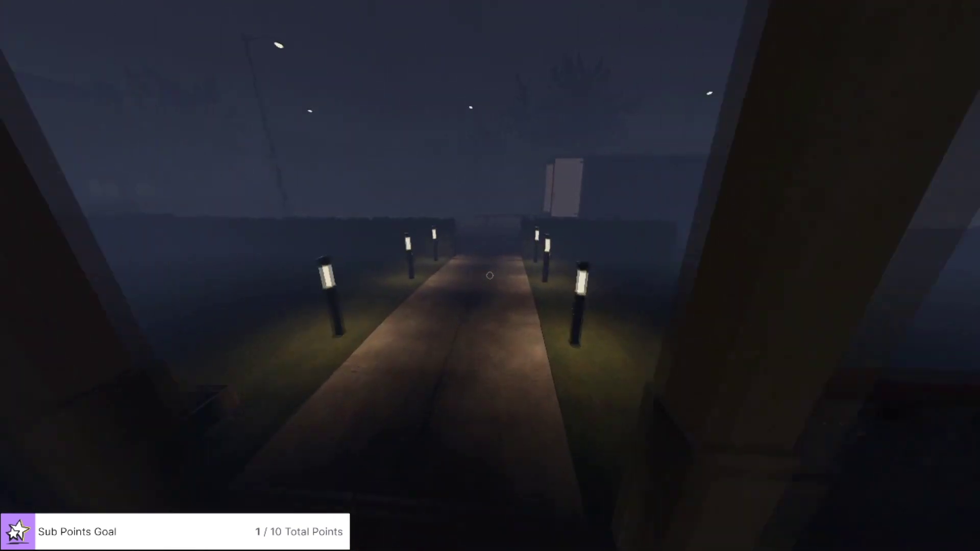
{"action": "key", "text": "w"}
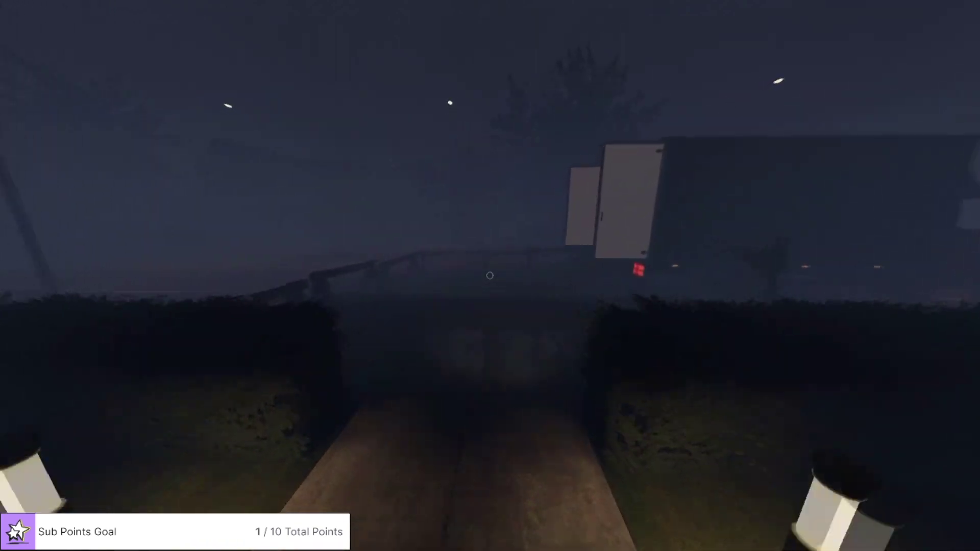
{"action": "key", "text": "w"}
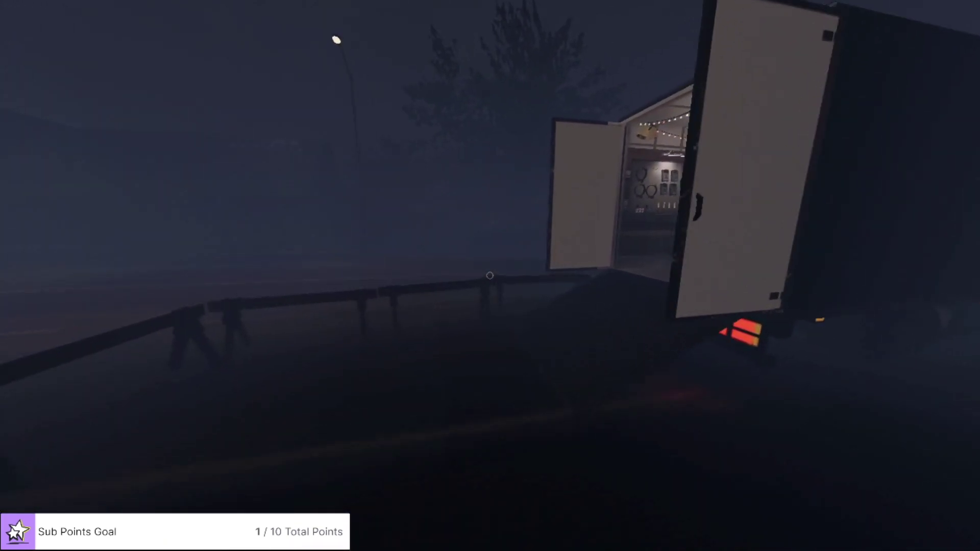
{"action": "key", "text": "w"}
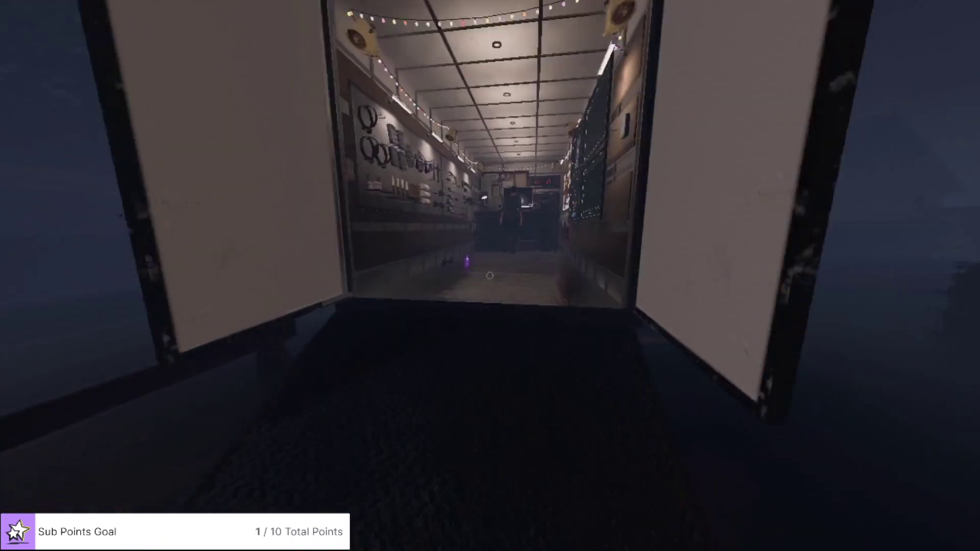
{"action": "key", "text": "w"}
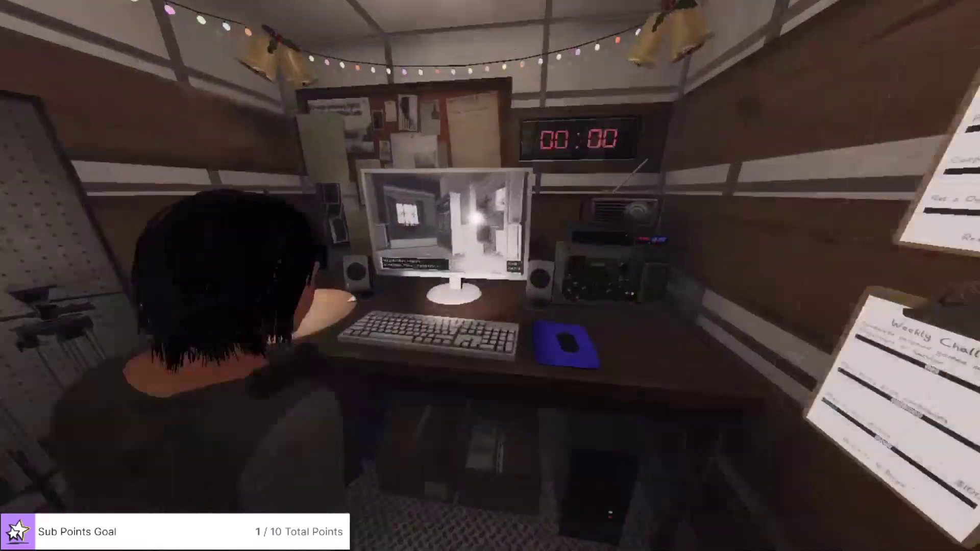
Check the desk monitor, then leave the truck carrying a crucifix
{"action": "key", "text": "w"}
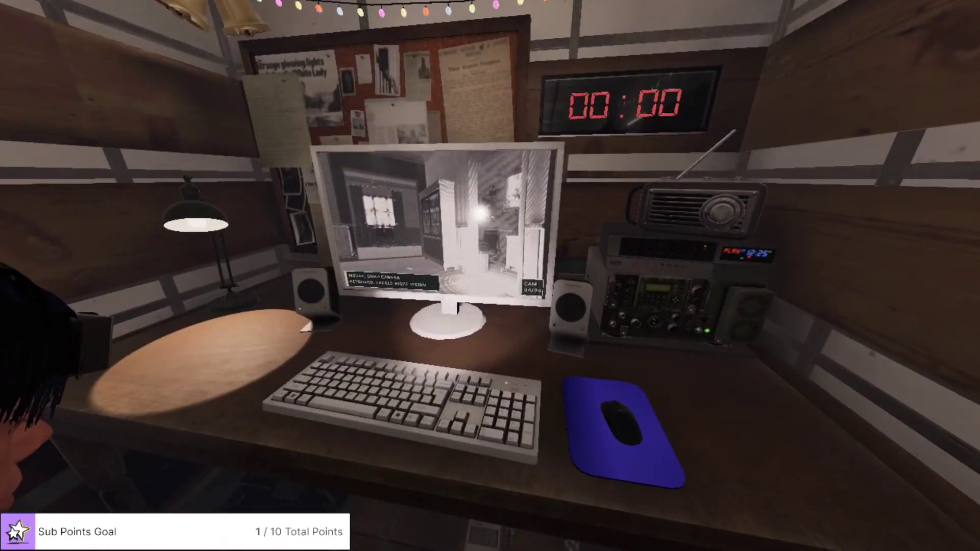
{"action": "key", "text": "a"}
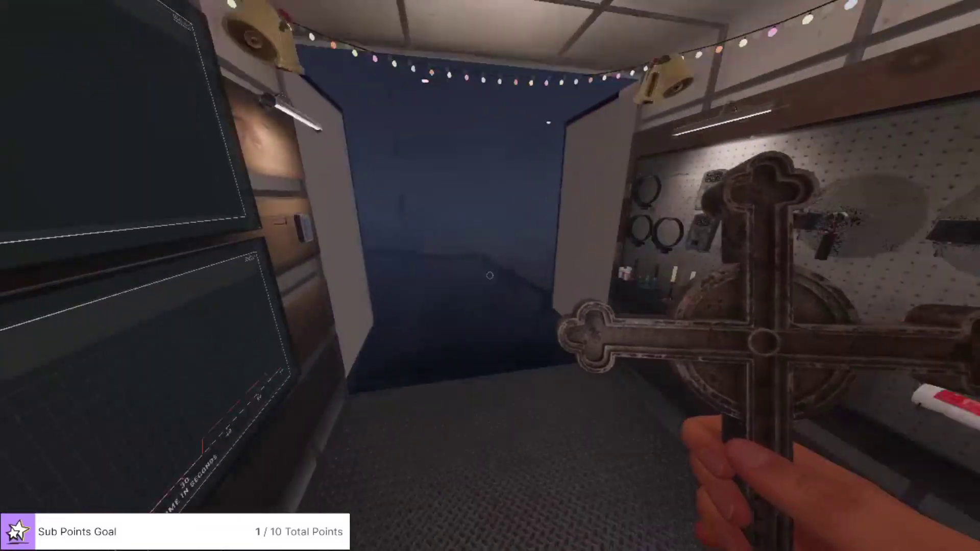
{"action": "key", "text": "w"}
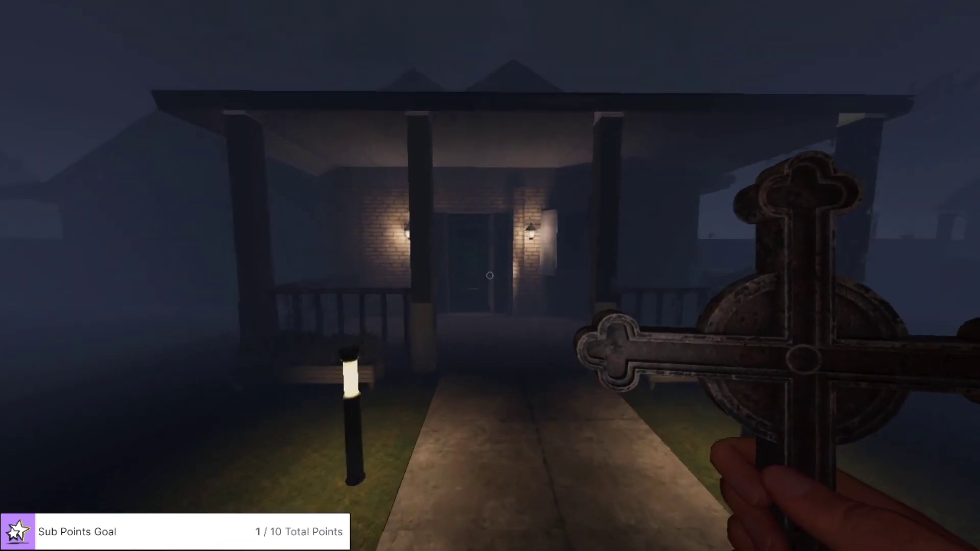
Enter the house and check the glowing DOTS projector and dark kitchen
{"action": "key", "text": "w"}
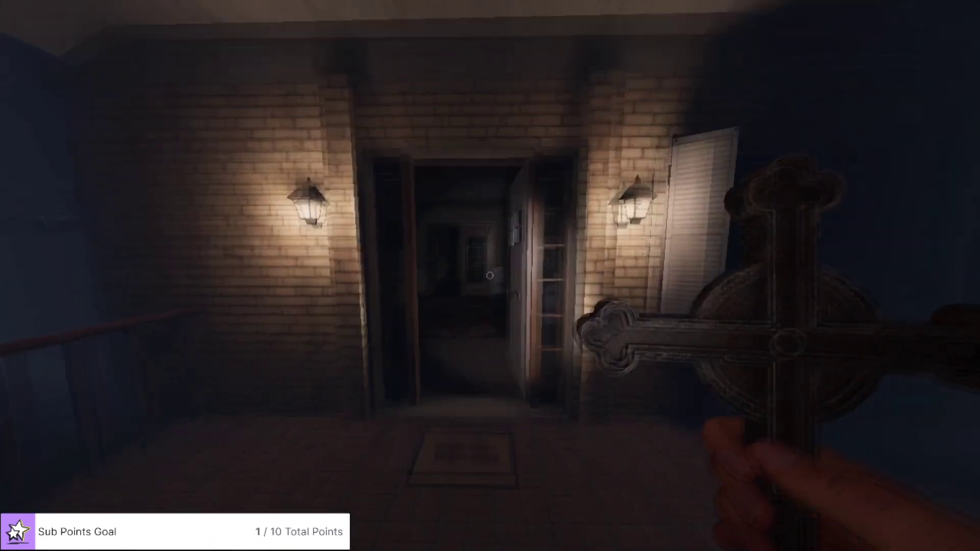
{"action": "key", "text": "w"}
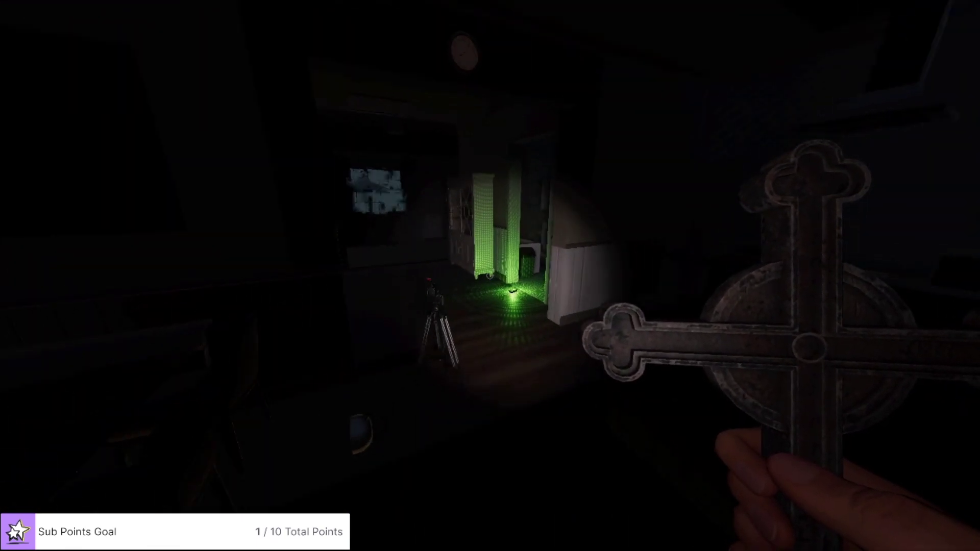
{"action": "key", "text": "w"}
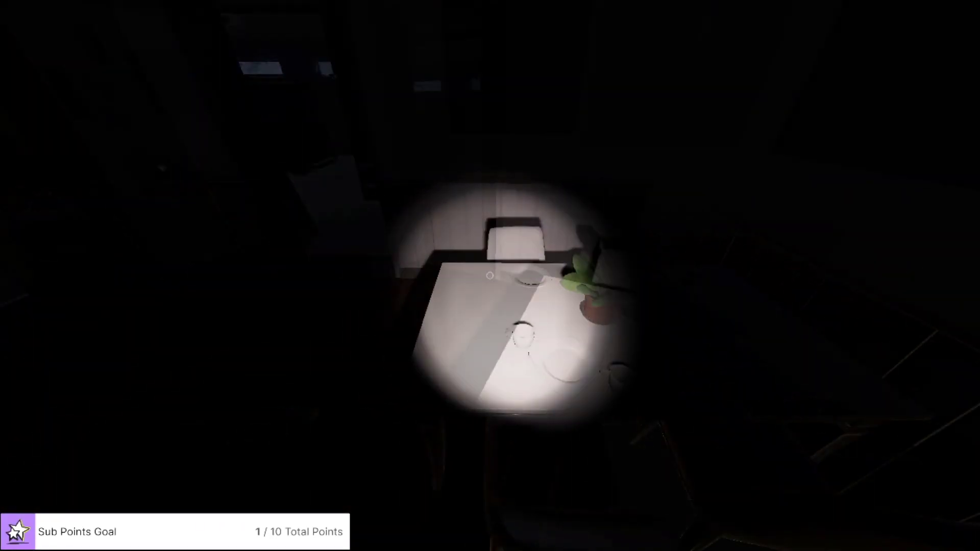
{"action": "key", "text": "w"}
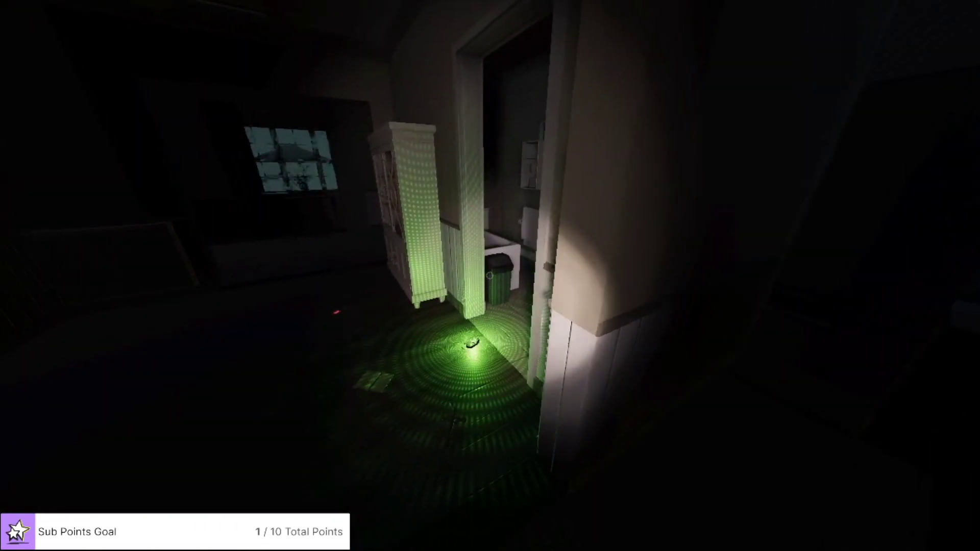
Sweep the bathroom, then cross the kitchen and living room to the open front door
{"action": "key", "text": "w"}
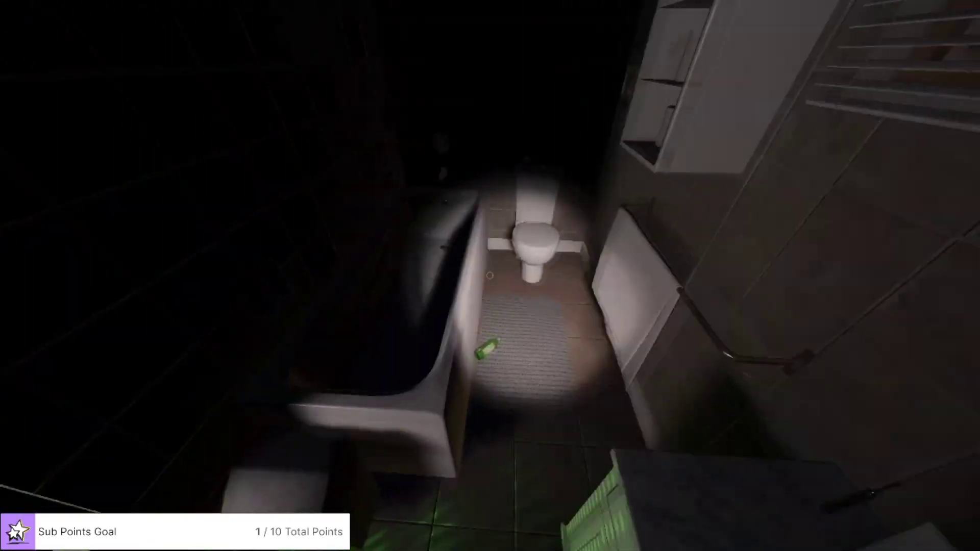
{"action": "key", "text": "w"}
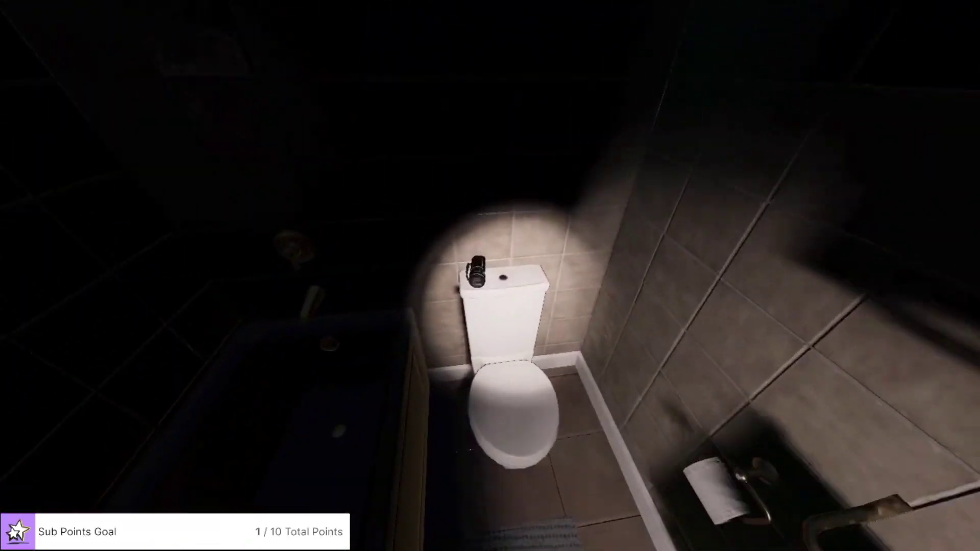
{"action": "key", "text": "w"}
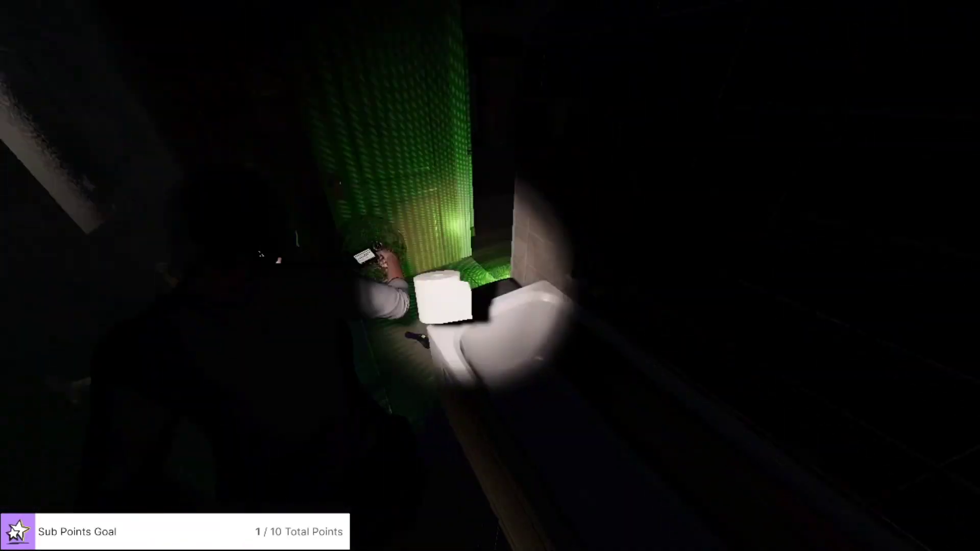
{"action": "key", "text": "w"}
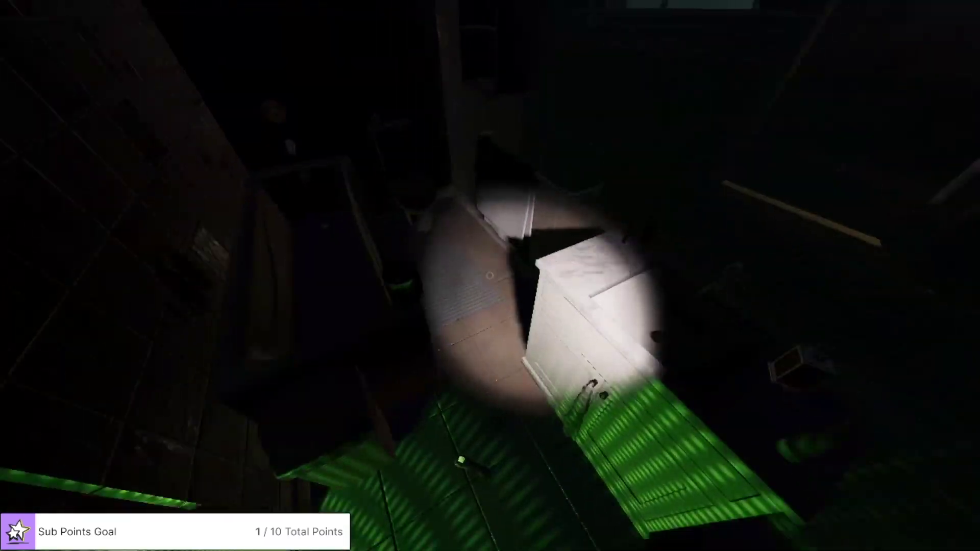
{"action": "key", "text": "w"}
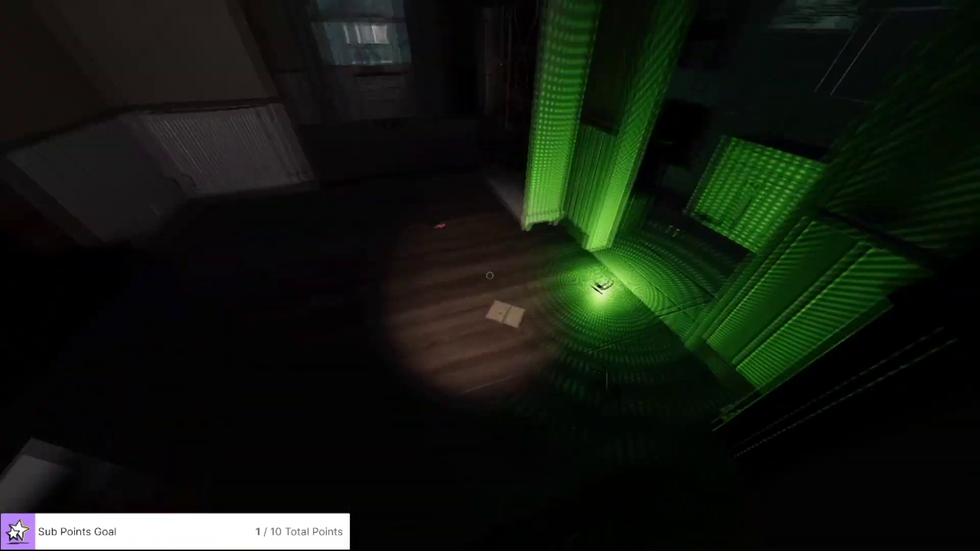
{"action": "key", "text": "w"}
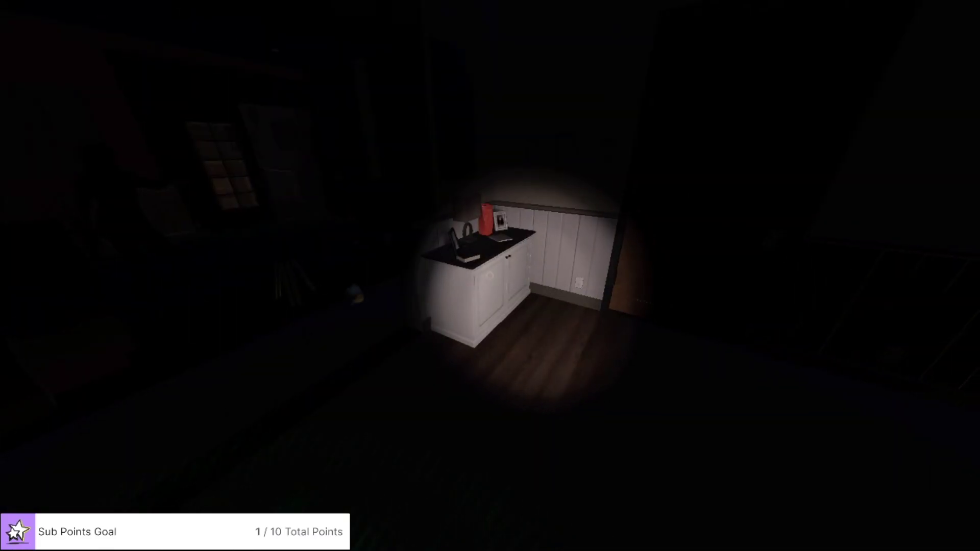
{"action": "key", "text": "w"}
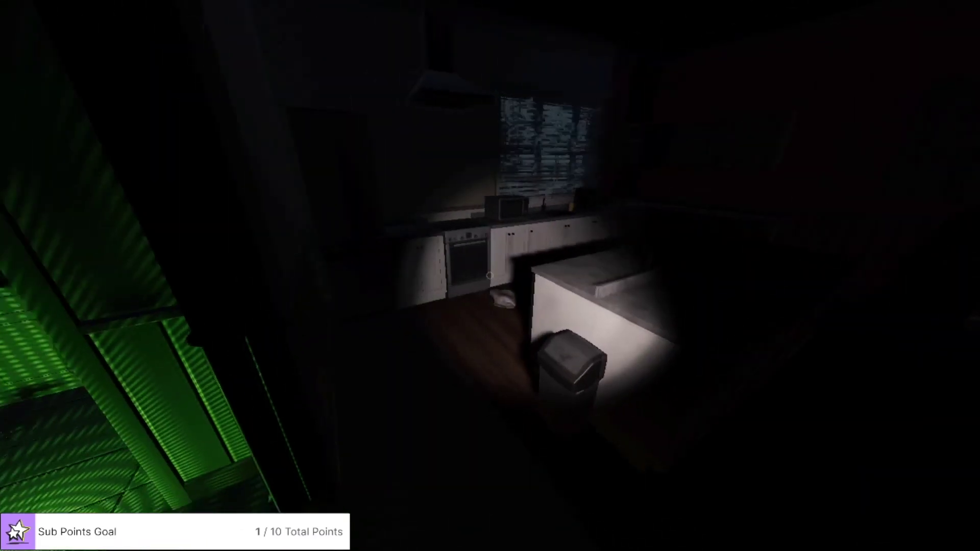
{"action": "key", "text": "w"}
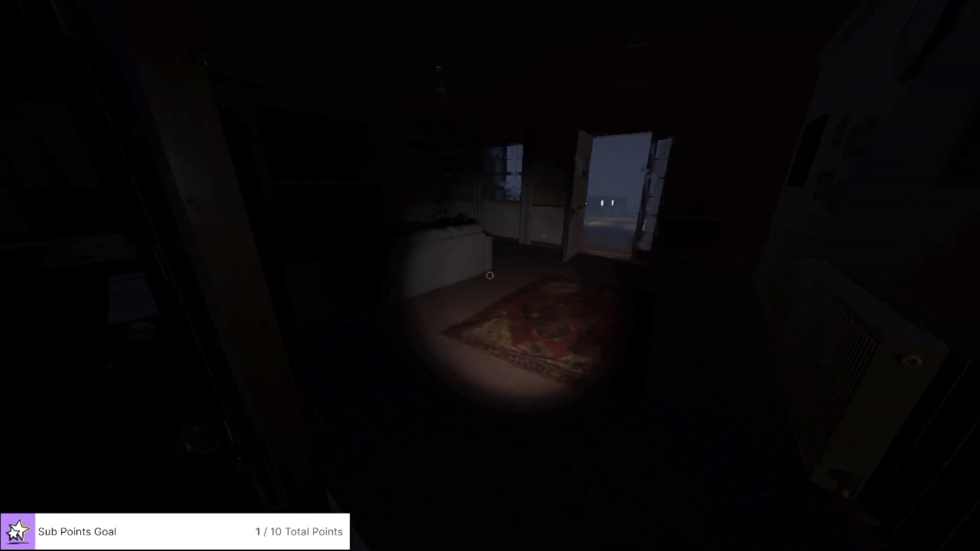
{"action": "key", "text": "w"}
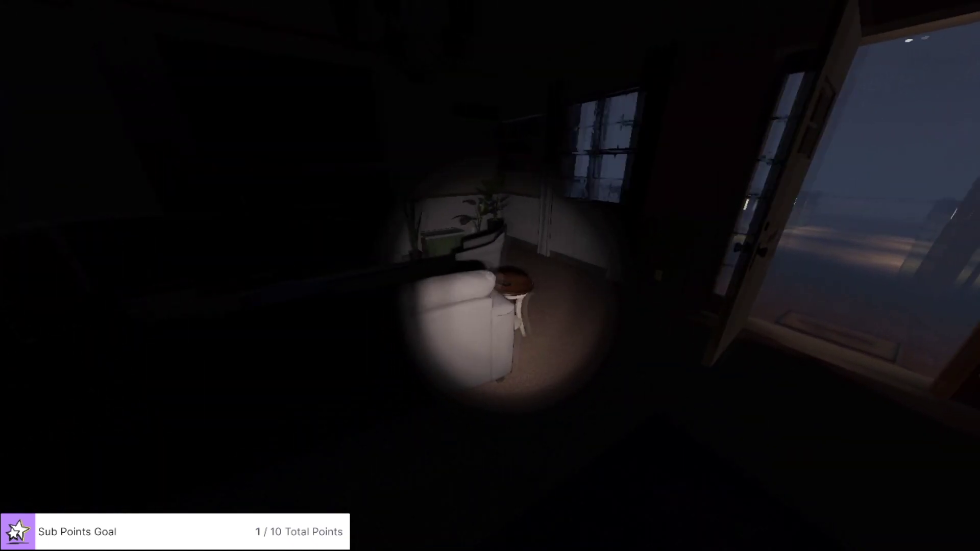
{"action": "key", "text": "w"}
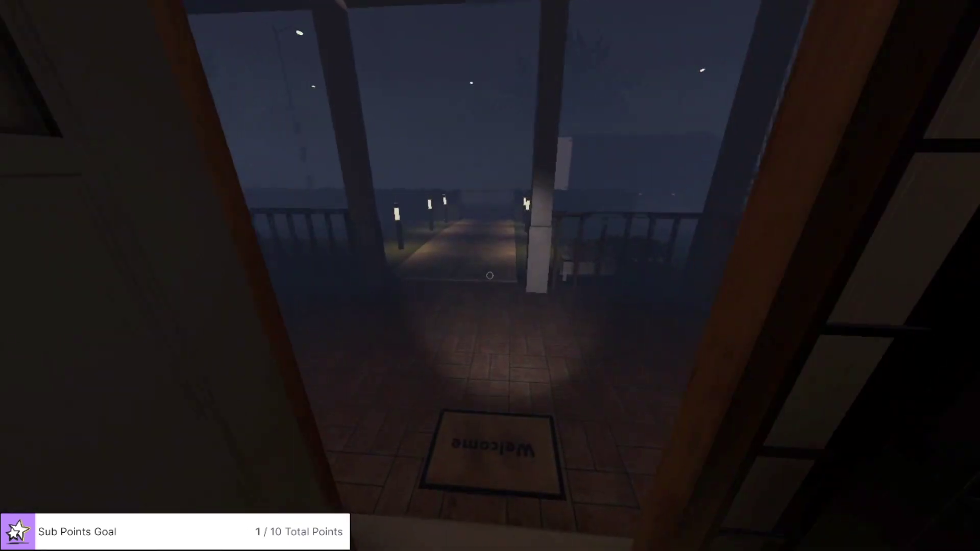
Walk down the lit path into the van and up to the monitor desk
{"action": "key", "text": "w"}
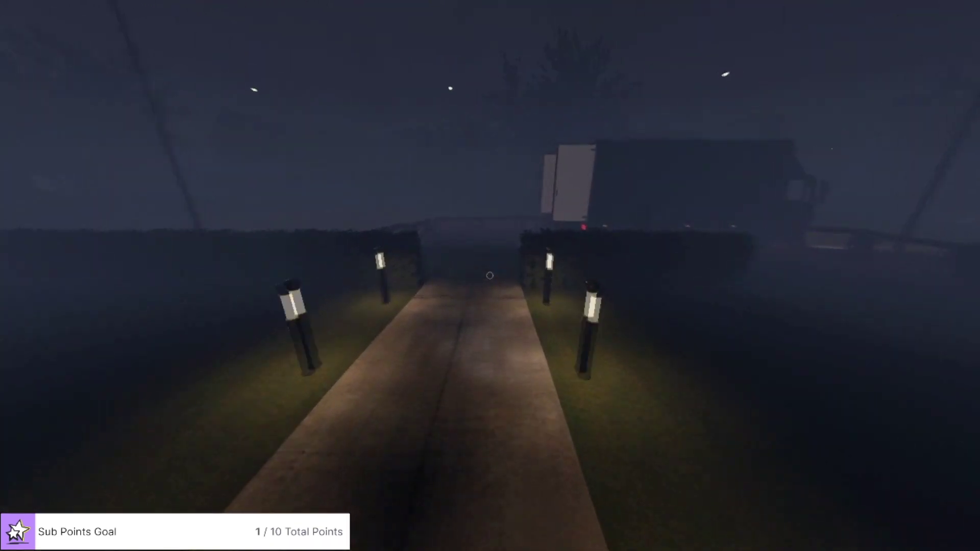
{"action": "key", "text": "w"}
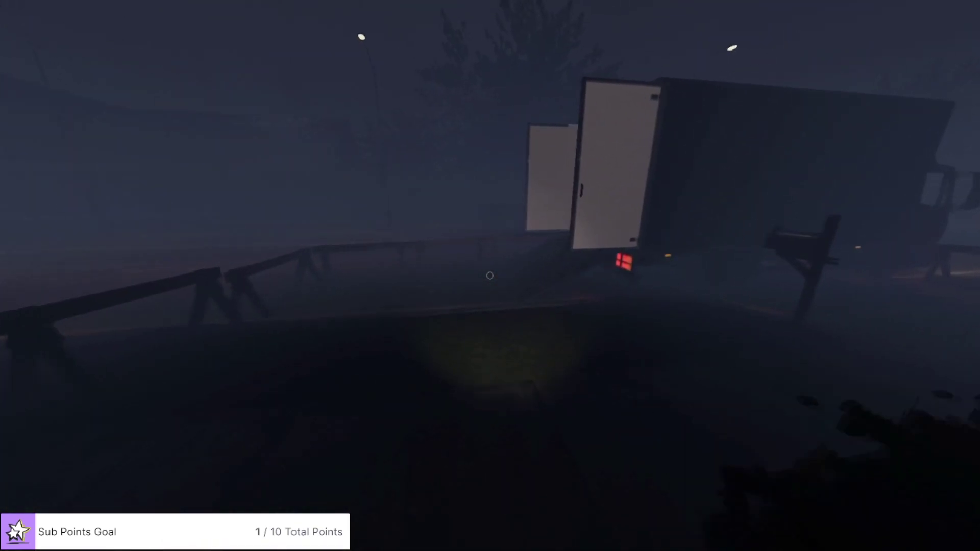
{"action": "key", "text": "w"}
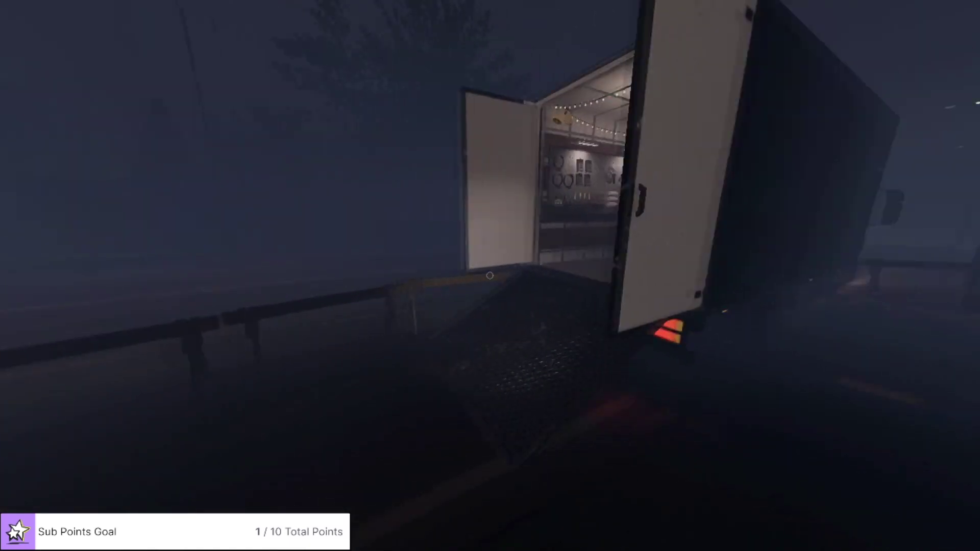
{"action": "key", "text": "w"}
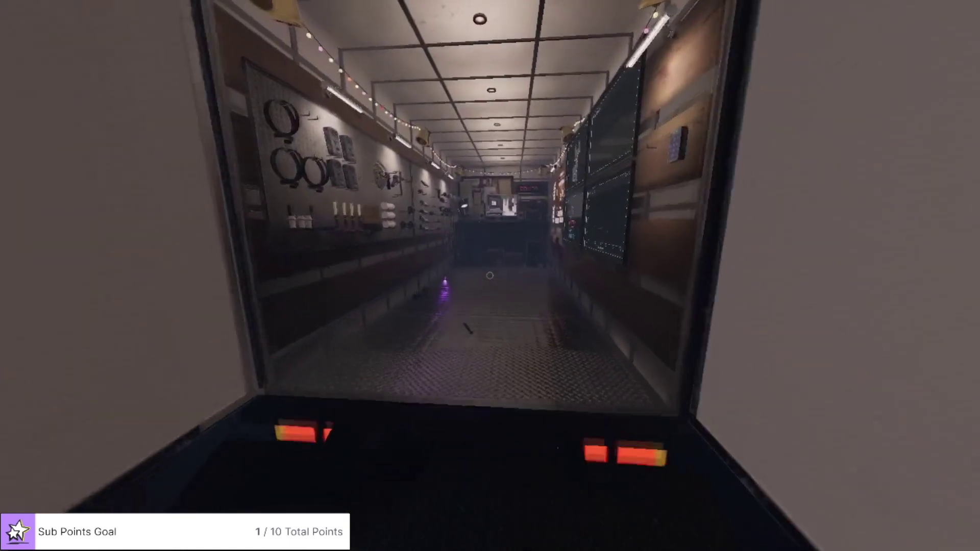
{"action": "key", "text": "w"}
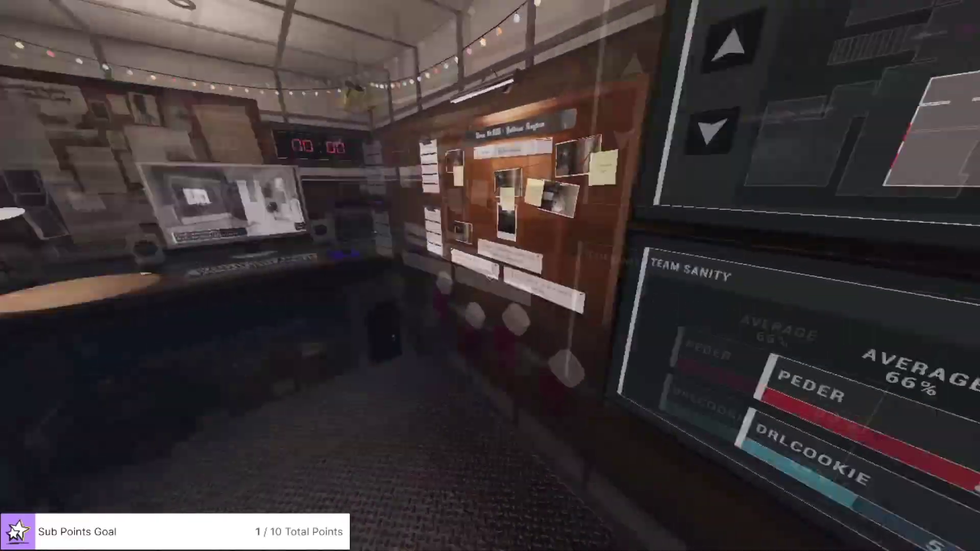
{"action": "key", "text": "w"}
Tick Ghost Writing on the journal's Evidence page, then walk up to the camera monitor
{"action": "key", "text": "j"}
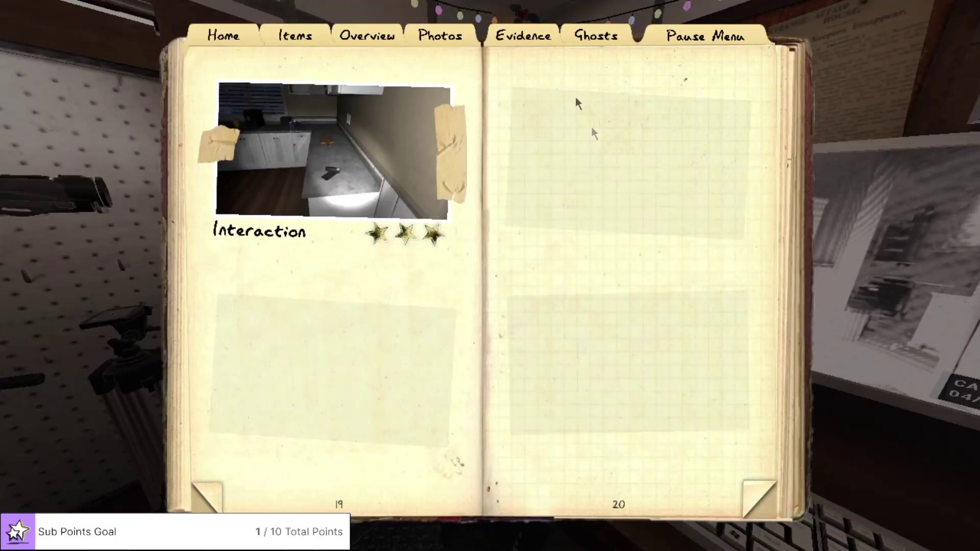
{"action": "left_click", "coordinate": [525, 36]}
{"action": "left_click", "coordinate": [581, 169]}
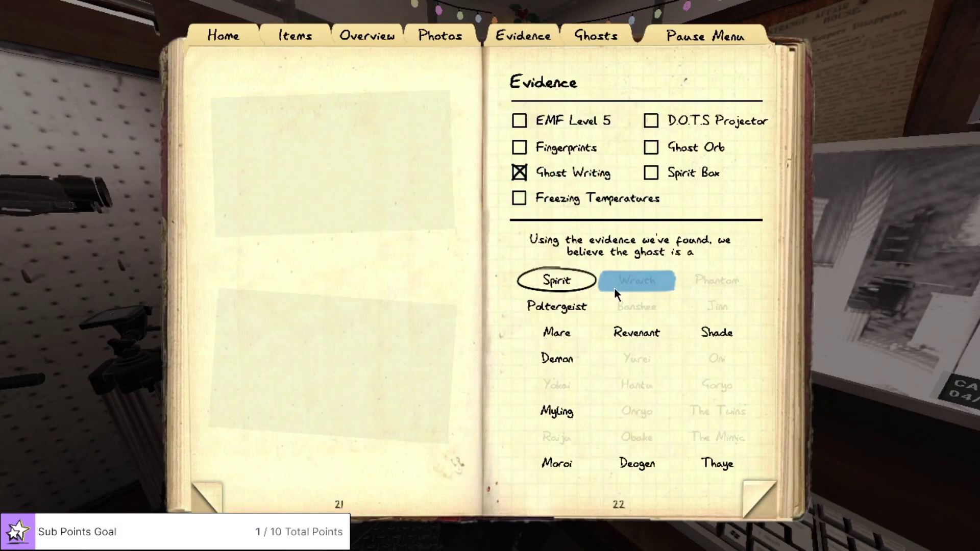
{"action": "key", "text": "j"}
{"action": "key", "text": "w"}
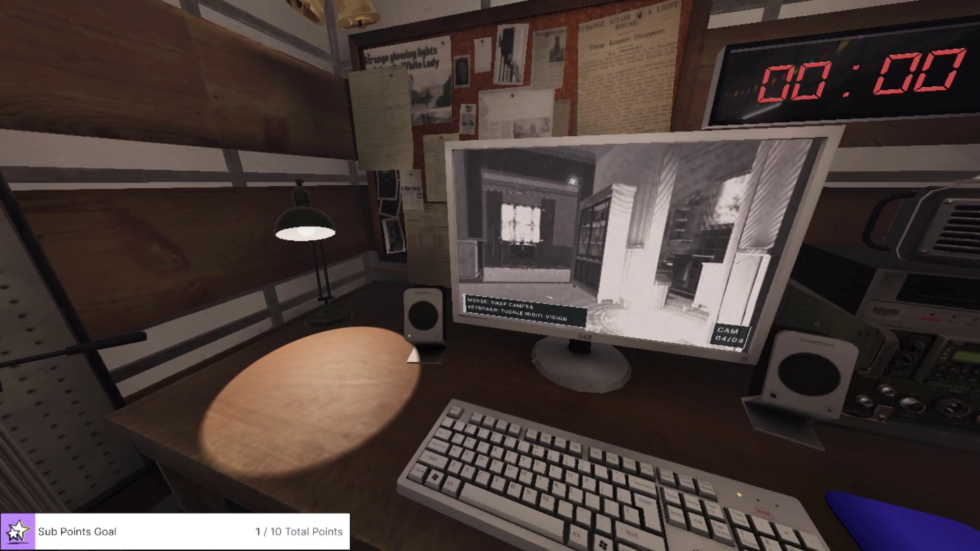
Take the photo camera from the van's pegboard, checking the journal along the way
{"action": "key", "text": "a"}
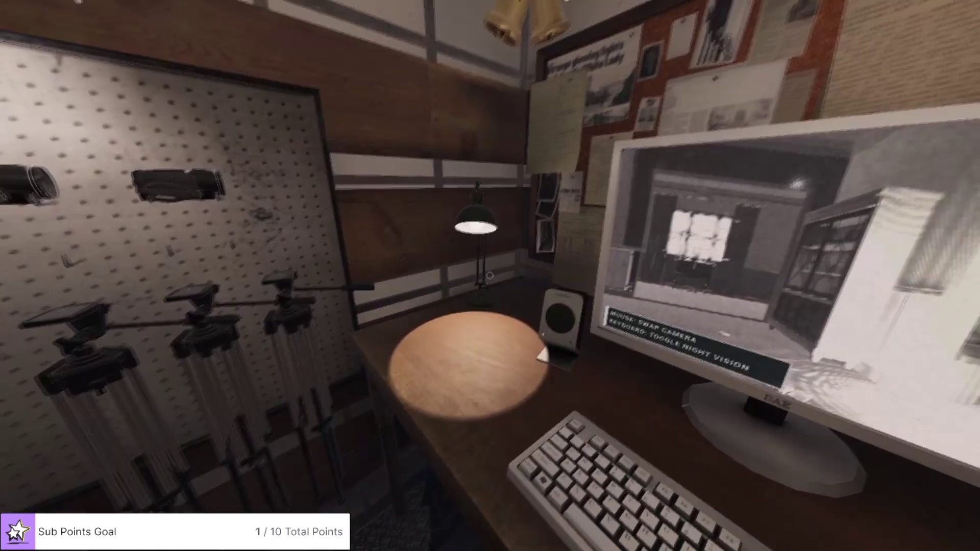
{"action": "key", "text": "j"}
{"action": "key", "text": "j"}
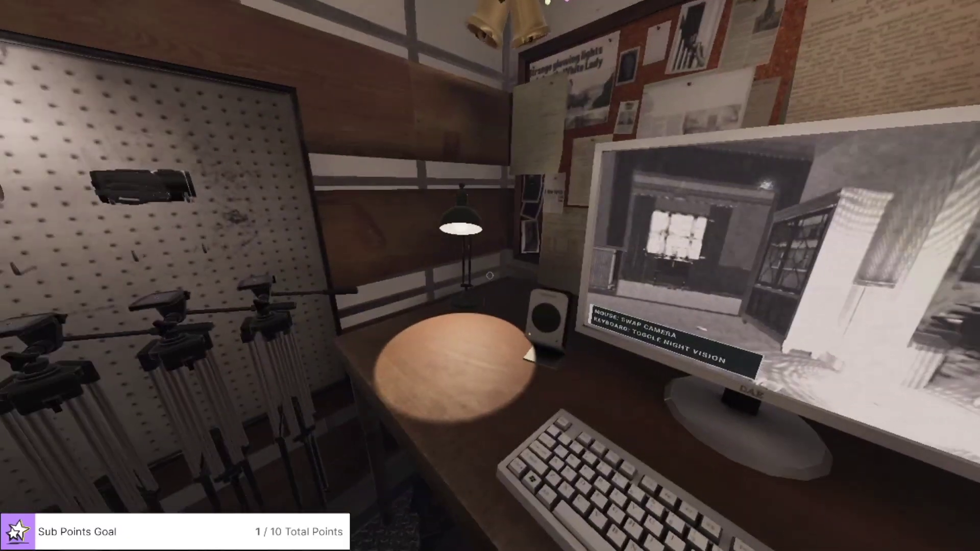
{"action": "key", "text": "j"}
{"action": "key", "text": "j"}
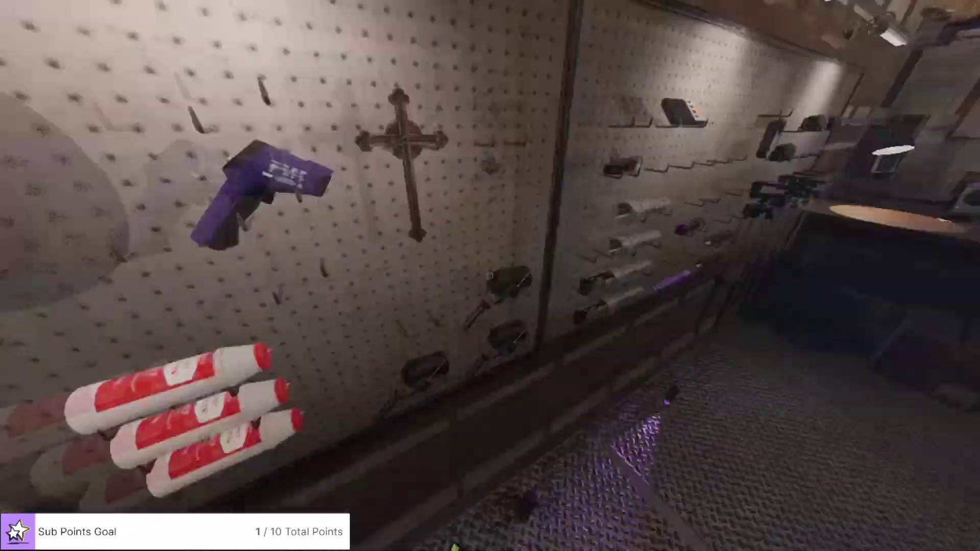
{"action": "key", "text": "e"}
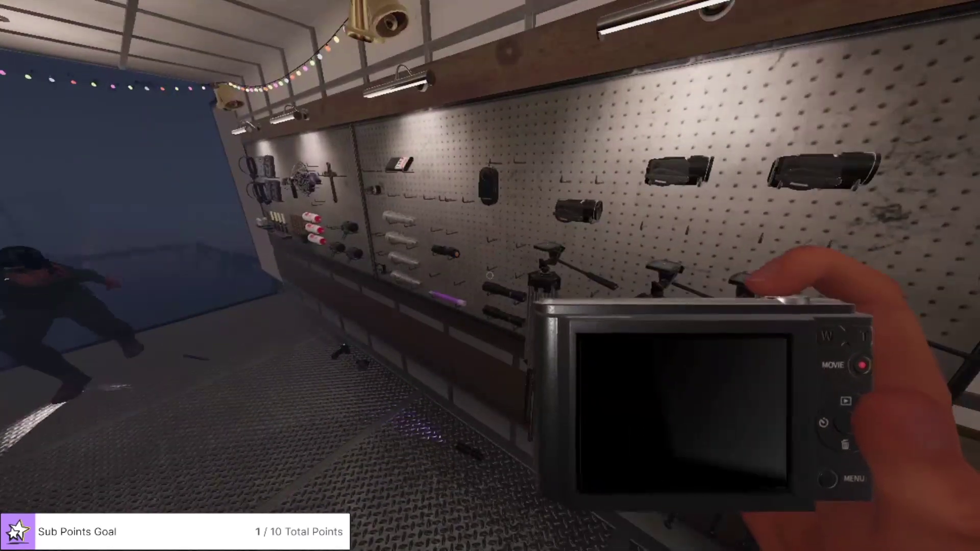
{"action": "key", "text": "j"}
{"action": "key", "text": "j"}
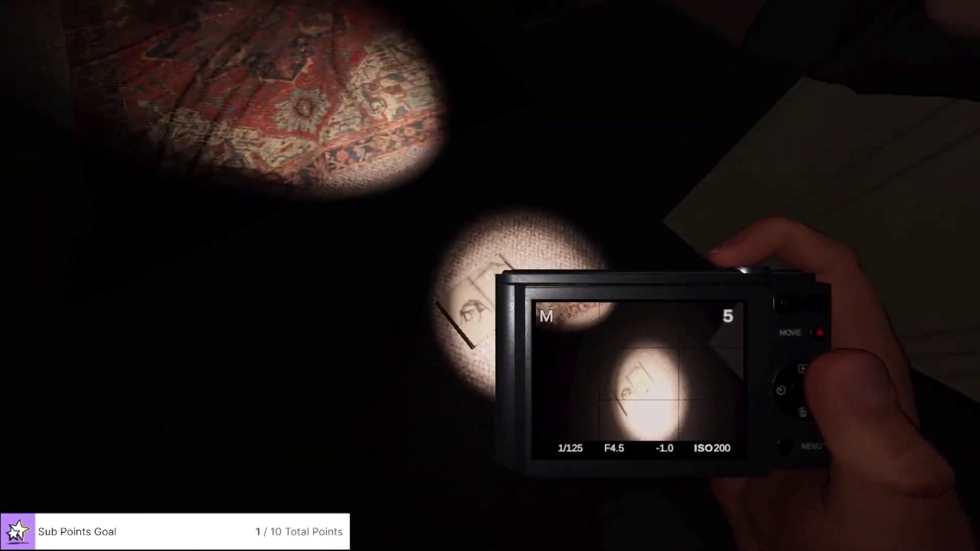
Photograph the ghost writing book and music box table, drop the EMF reader, take the thermometer
{"action": "left_click", "coordinate": [490, 276]}
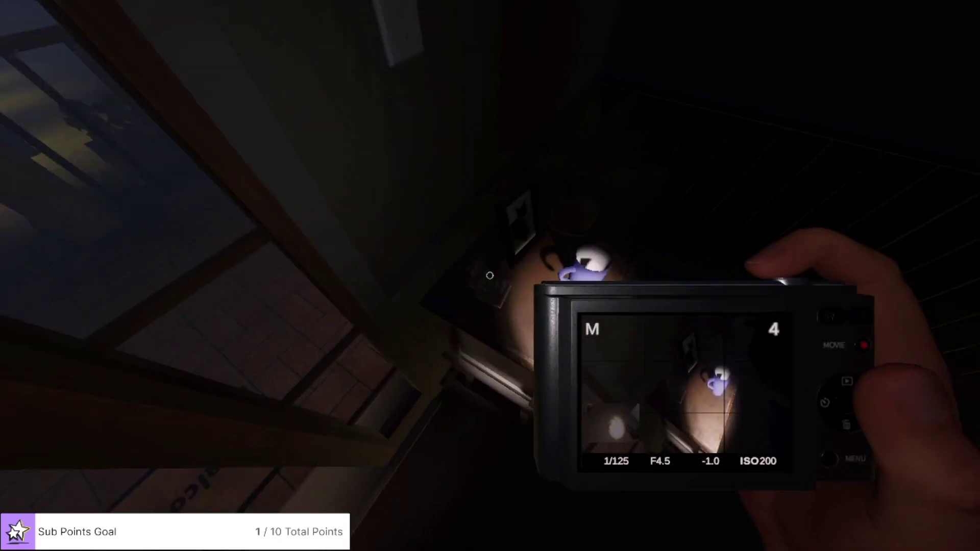
{"action": "left_click", "coordinate": [490, 275]}
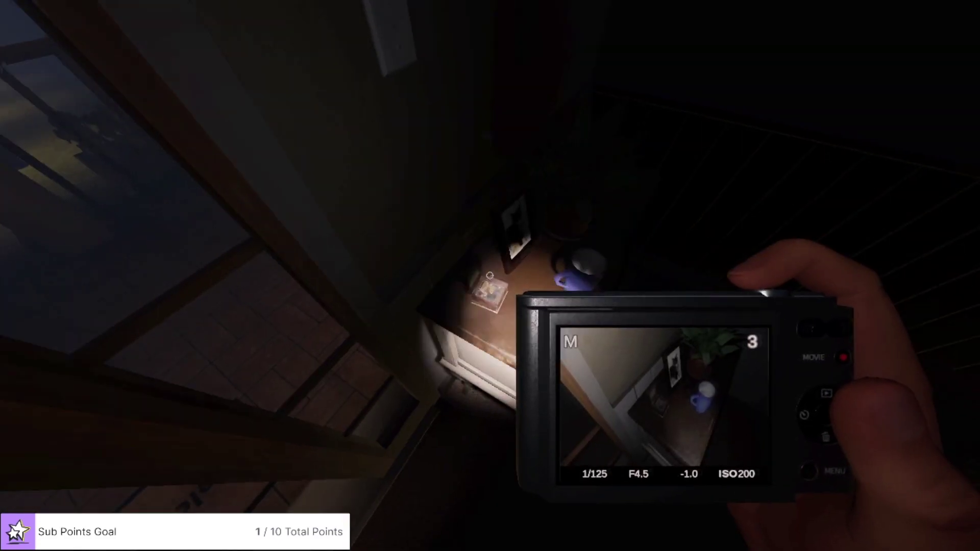
{"action": "key", "text": "2"}
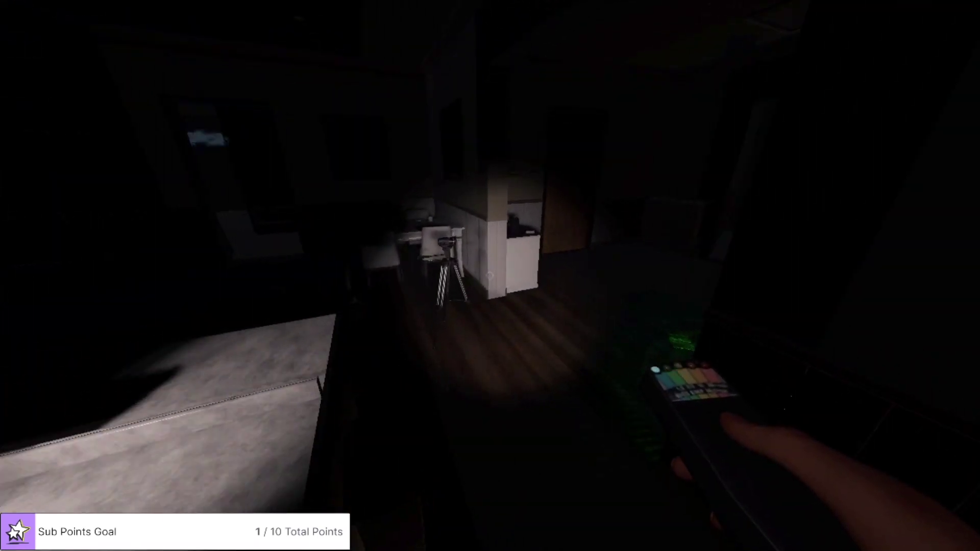
{"action": "key", "text": "g"}
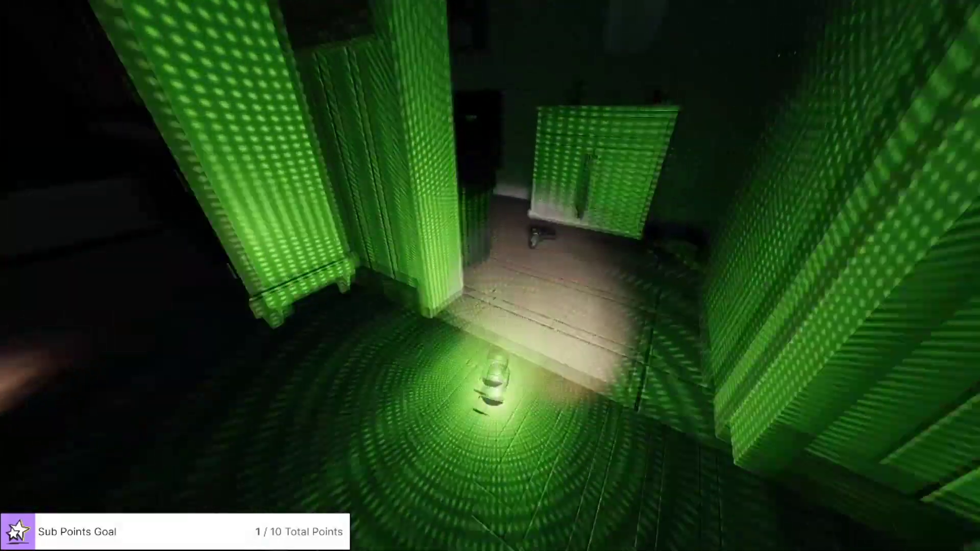
{"action": "key", "text": "e"}
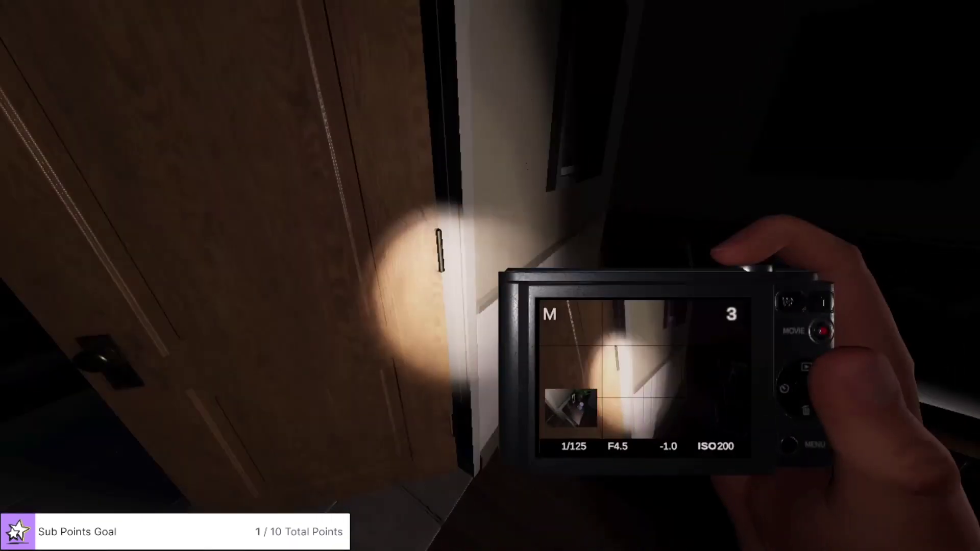
Photograph the door, then review the four rated photos on the journal's Photos pages
{"action": "left_click", "coordinate": [490, 276]}
{"action": "key", "text": "j"}
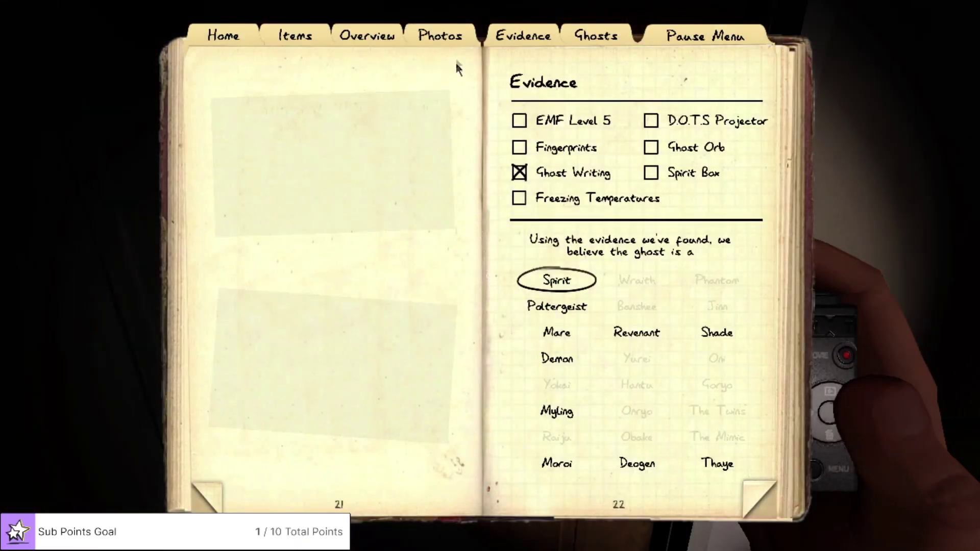
{"action": "left_click", "coordinate": [367, 35]}
{"action": "left_click", "coordinate": [440, 35]}
{"action": "left_click", "coordinate": [751, 493]}
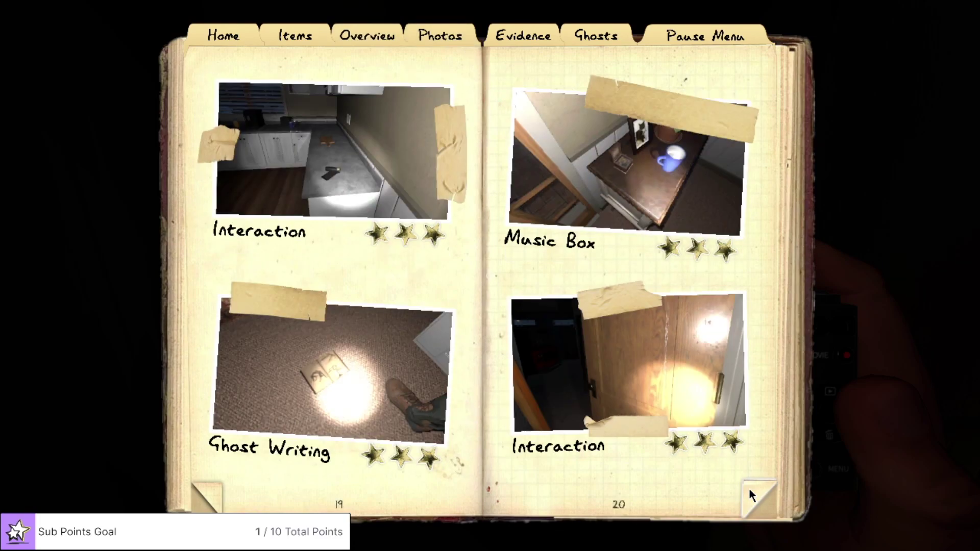
{"action": "key", "text": "j"}
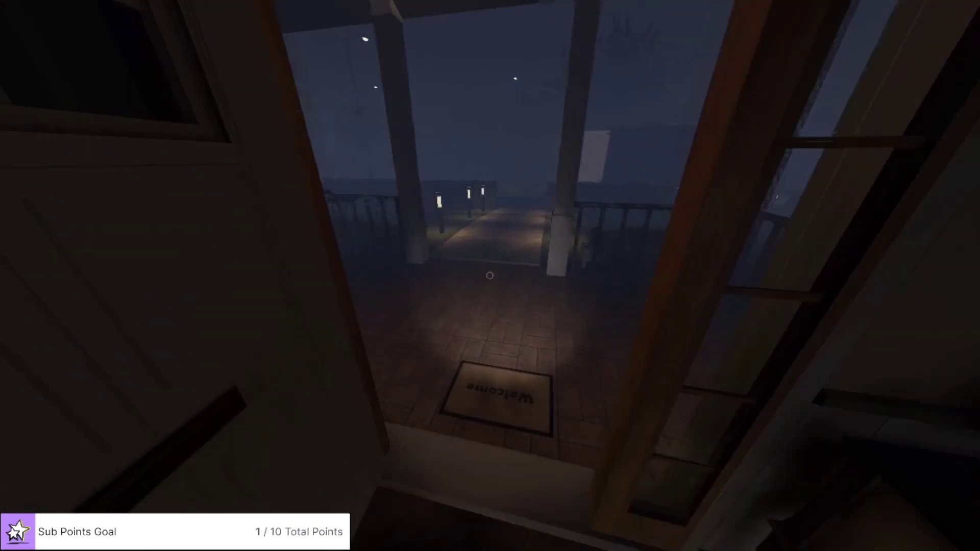
Walk from the porch down the path into the van, up to the desk
{"action": "key", "text": "j"}
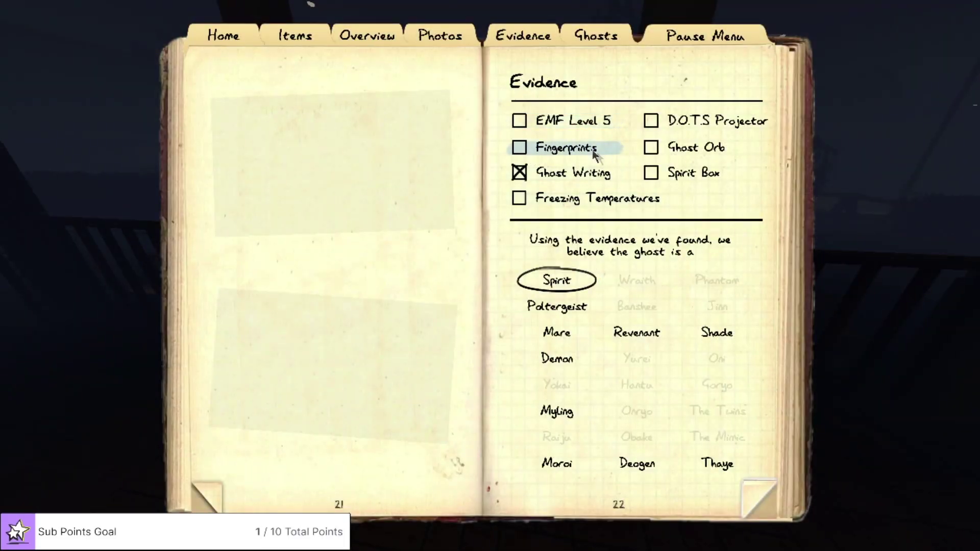
{"action": "key", "text": "j"}
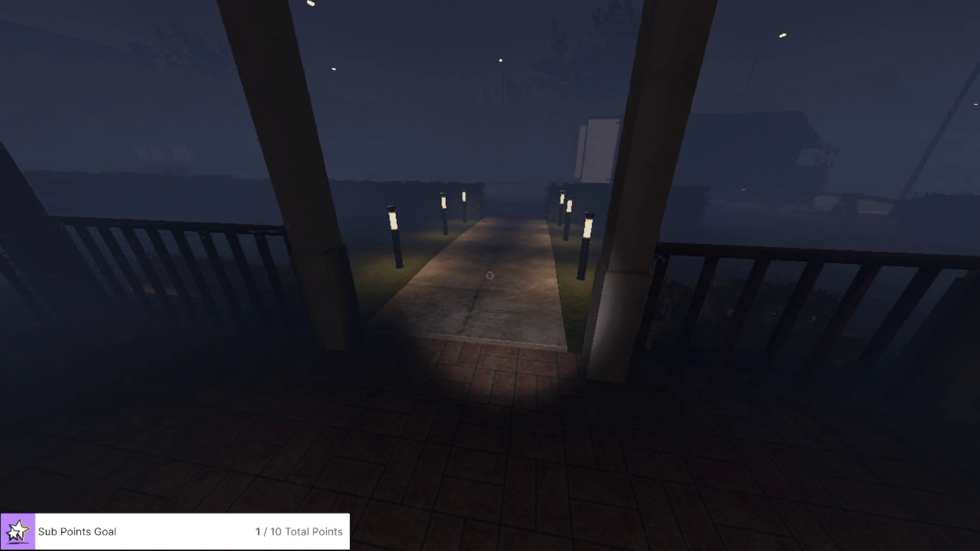
{"action": "key", "text": "w"}
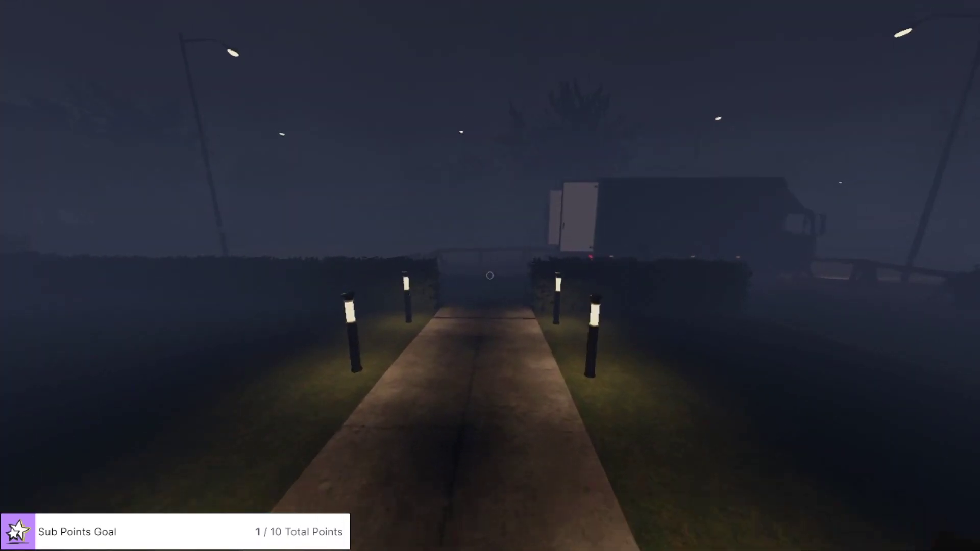
{"action": "key", "text": "s"}
{"action": "key", "text": "w"}
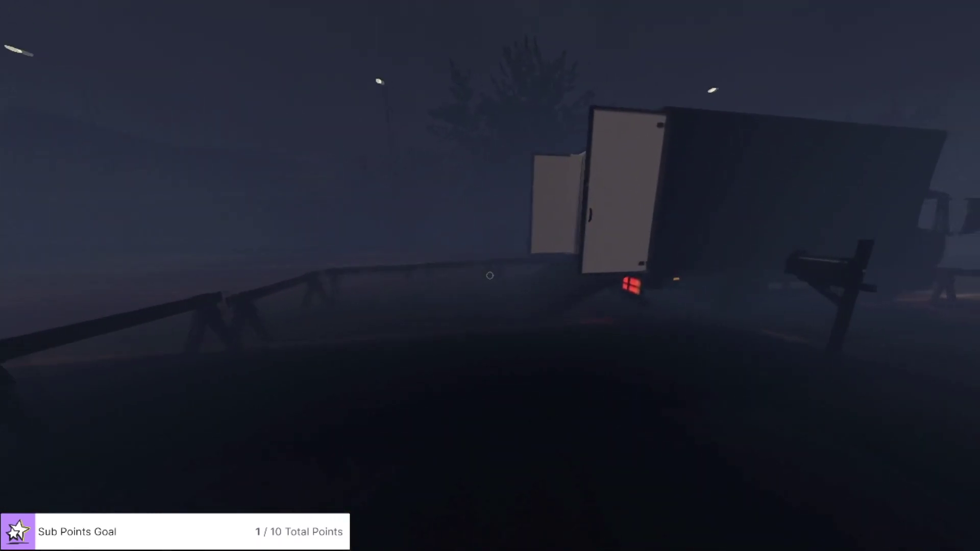
{"action": "key", "text": "w"}
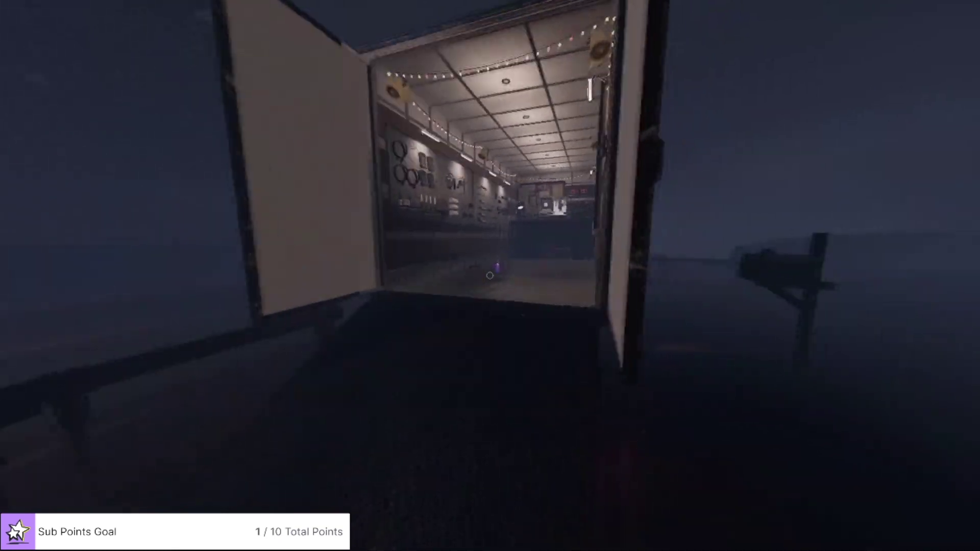
{"action": "key", "text": "w"}
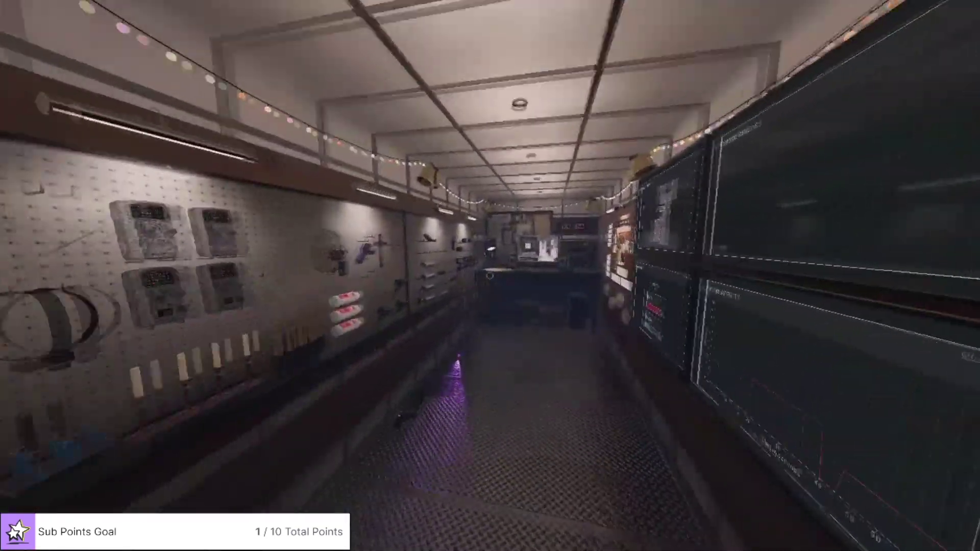
{"action": "key", "text": "w"}
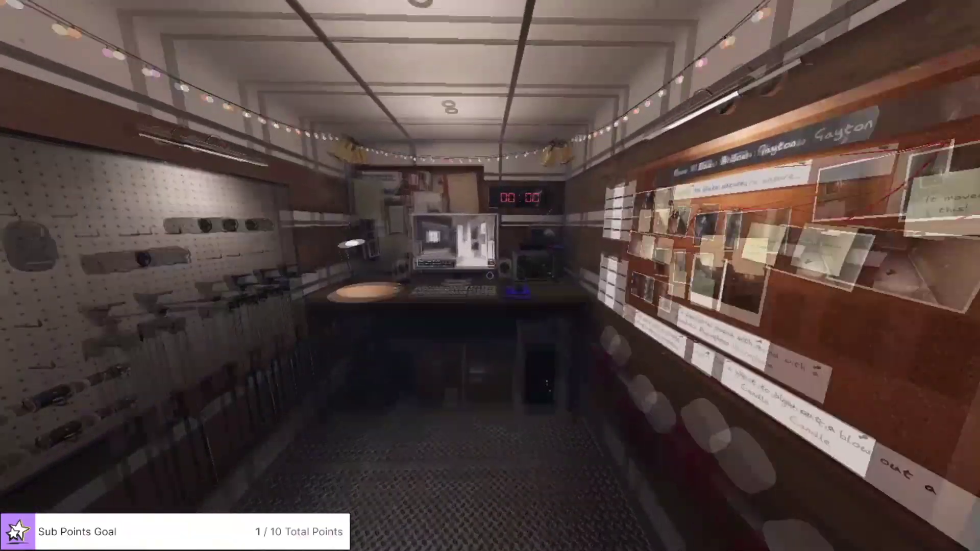
Mark EMF Level 5 as found and strike out Ghost Orb in the journal
{"action": "key", "text": "j"}
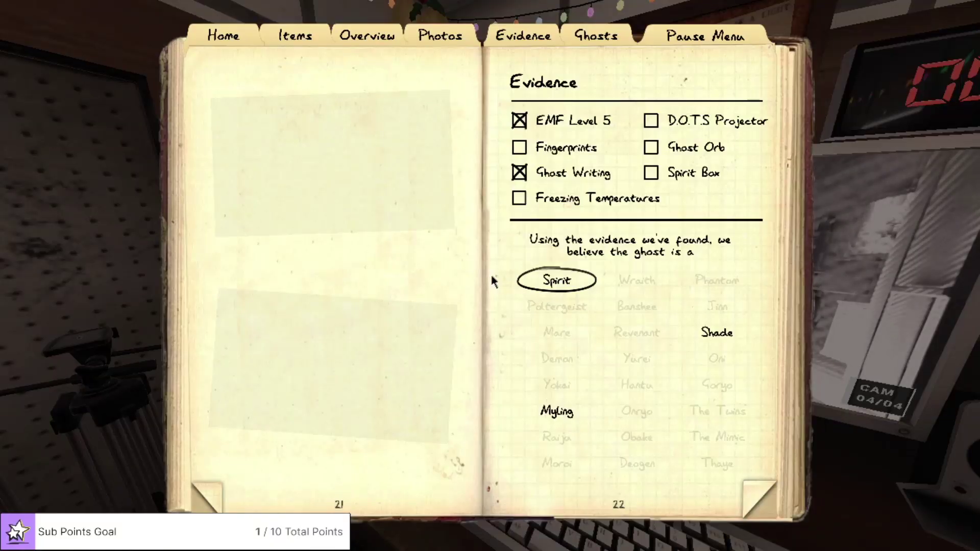
{"action": "left_click", "coordinate": [556, 332]}
{"action": "left_click", "coordinate": [689, 149]}
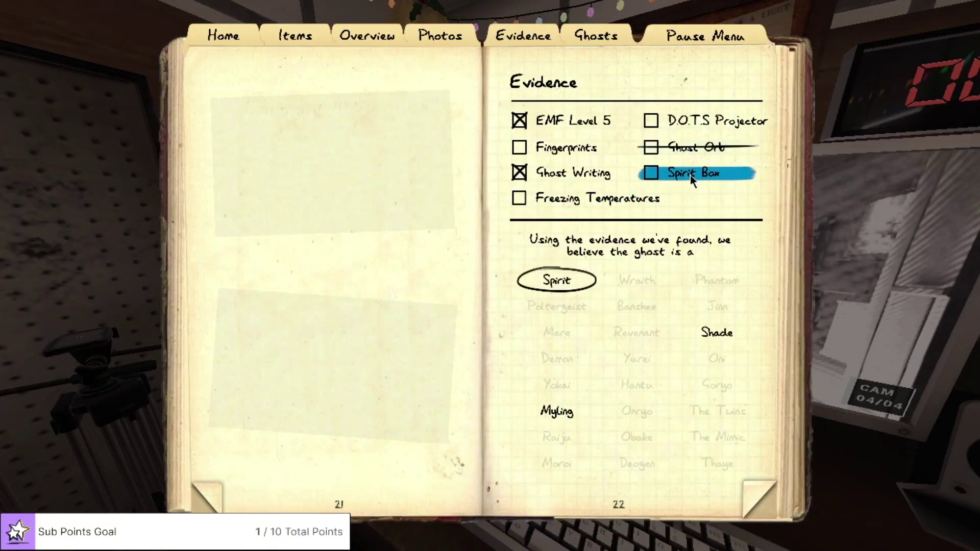
{"action": "key", "text": "j"}
{"action": "key", "text": "w"}
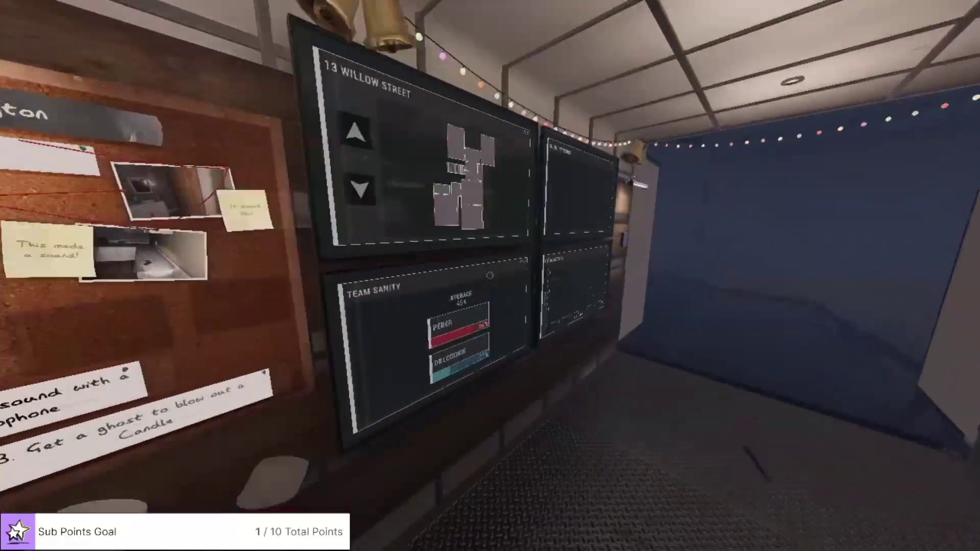
Walk back and forth between the map and team sanity monitors and the CCTV feed
{"action": "key", "text": "w"}
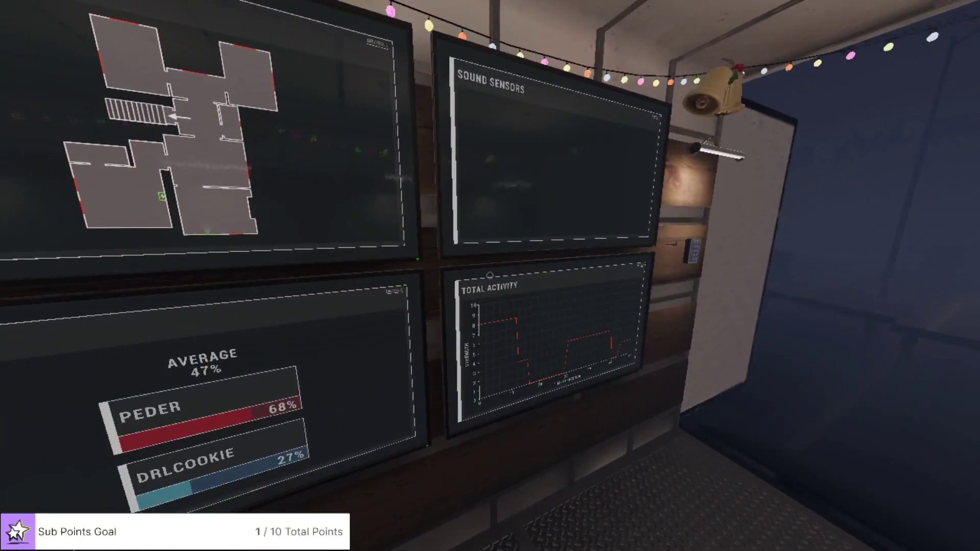
{"action": "key", "text": "w"}
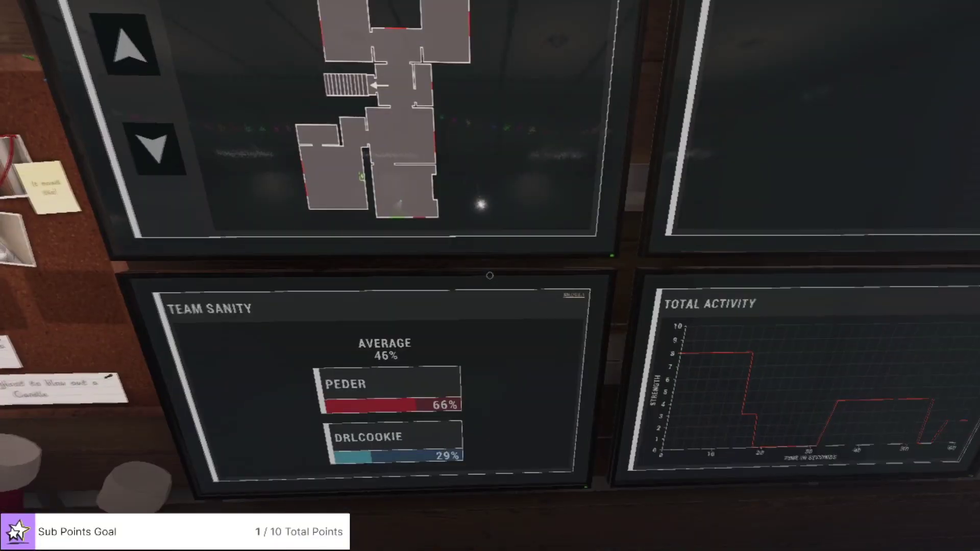
{"action": "key", "text": "w"}
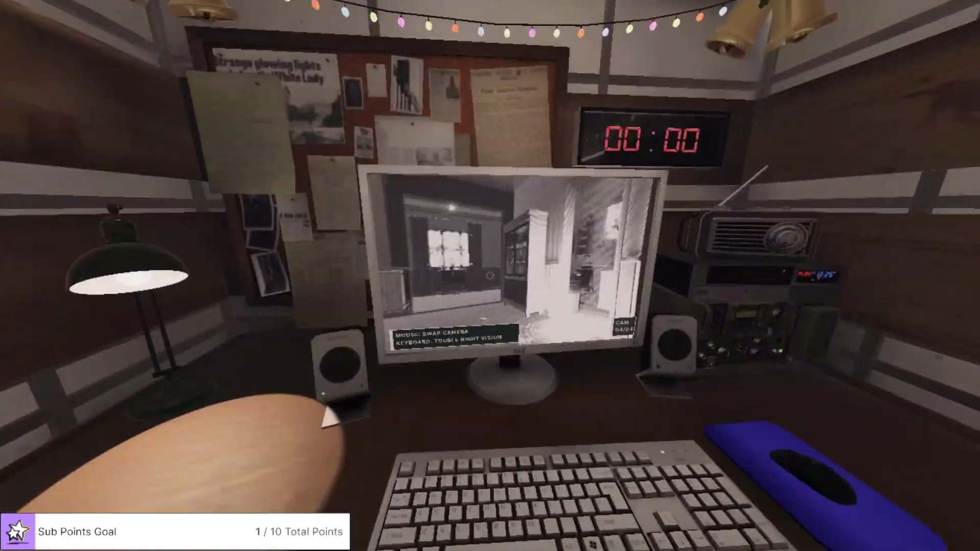
{"action": "key", "text": "w"}
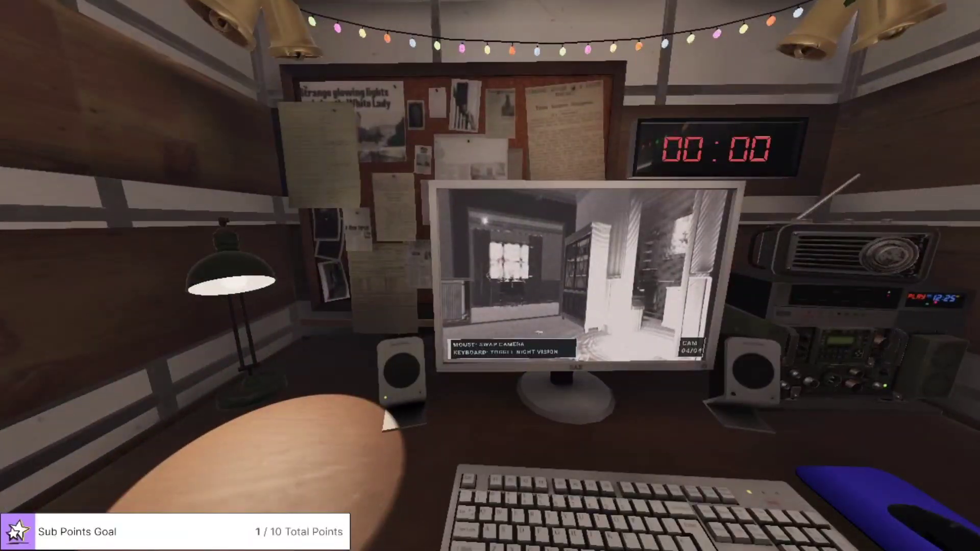
{"action": "key", "text": "w"}
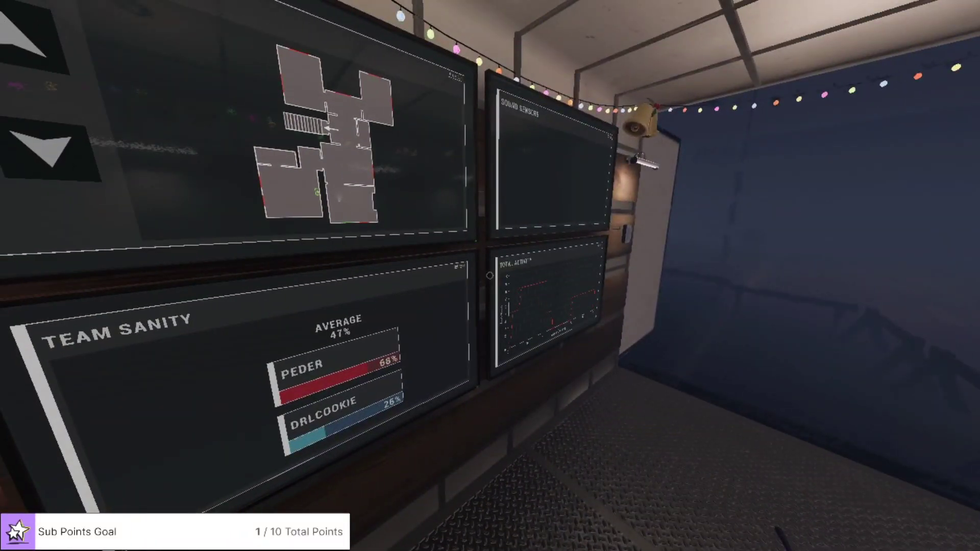
{"action": "key", "text": "w"}
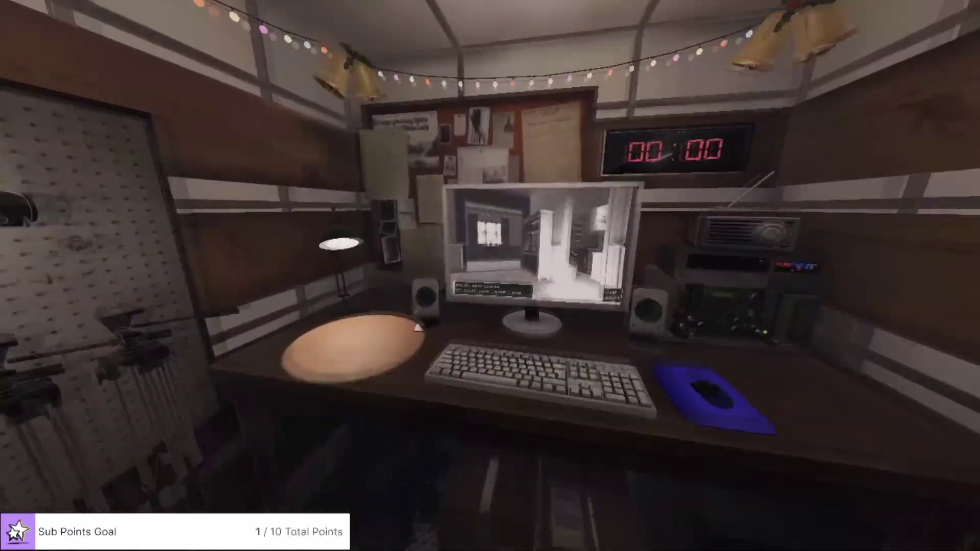
Reinstate Spirit Box and strike through D.O.T.S Projector in the journal's evidence list
{"action": "key", "text": "j"}
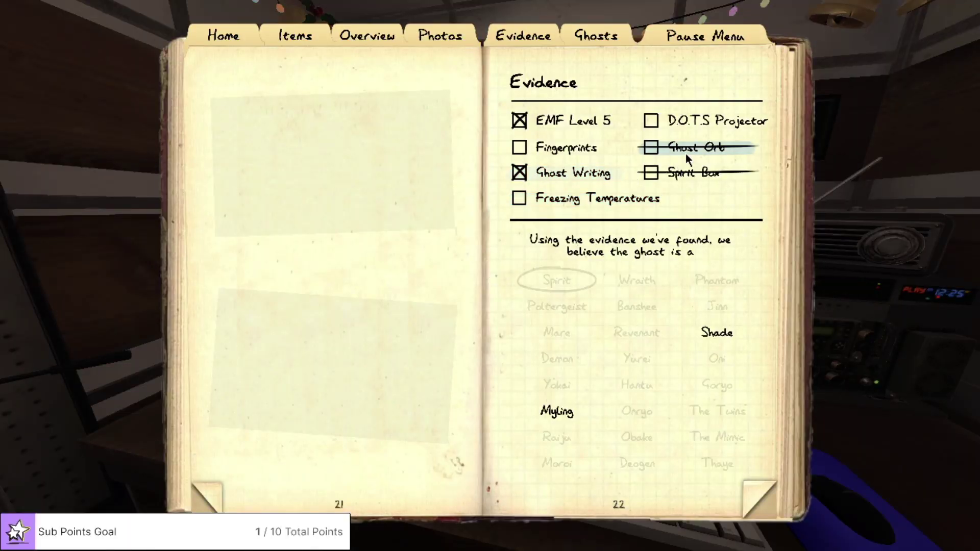
{"action": "left_click", "coordinate": [687, 153]}
{"action": "left_click", "coordinate": [691, 174]}
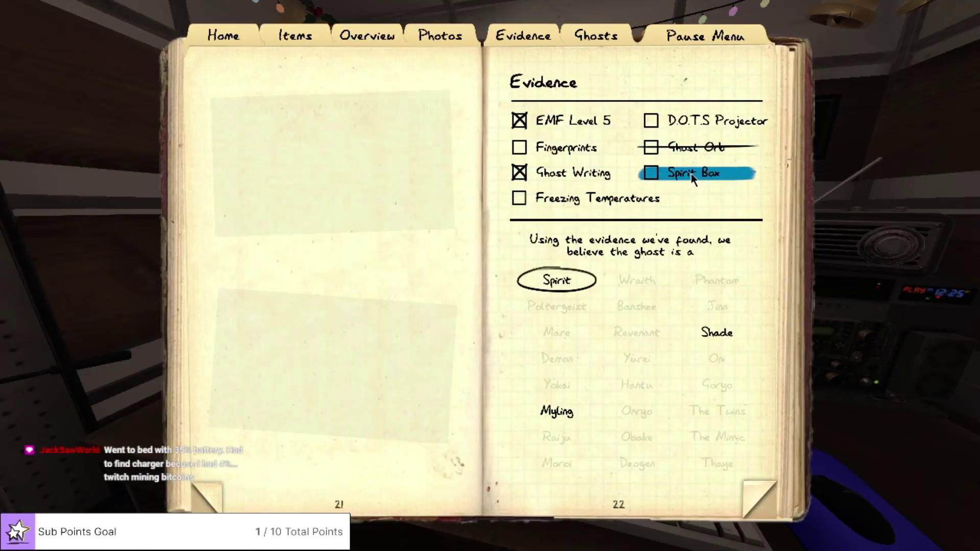
{"action": "left_click", "coordinate": [691, 174]}
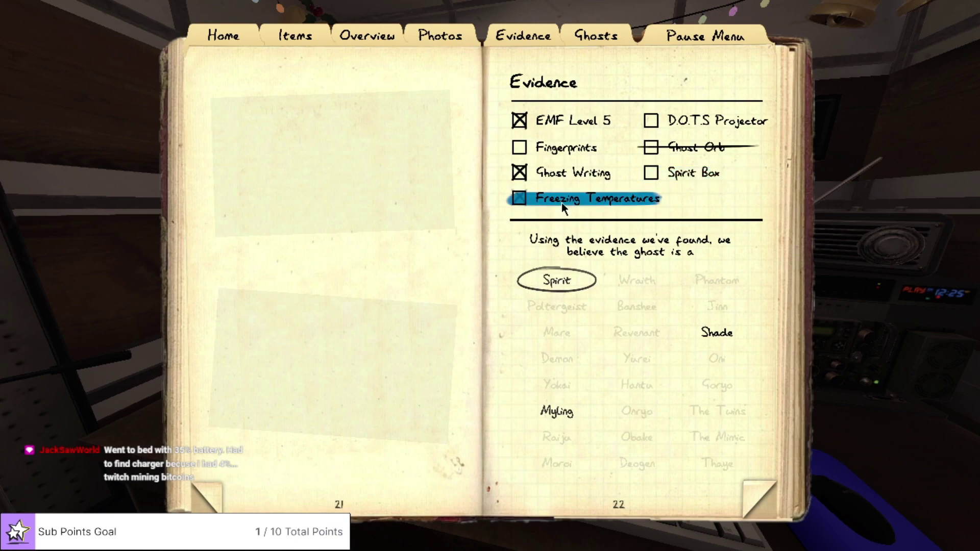
{"action": "left_click", "coordinate": [677, 125]}
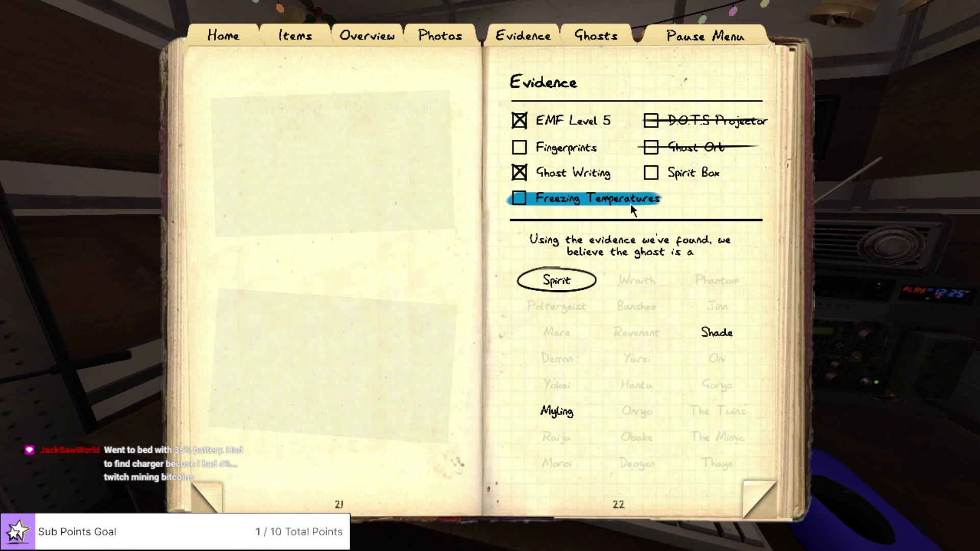
{"action": "key", "text": "j"}
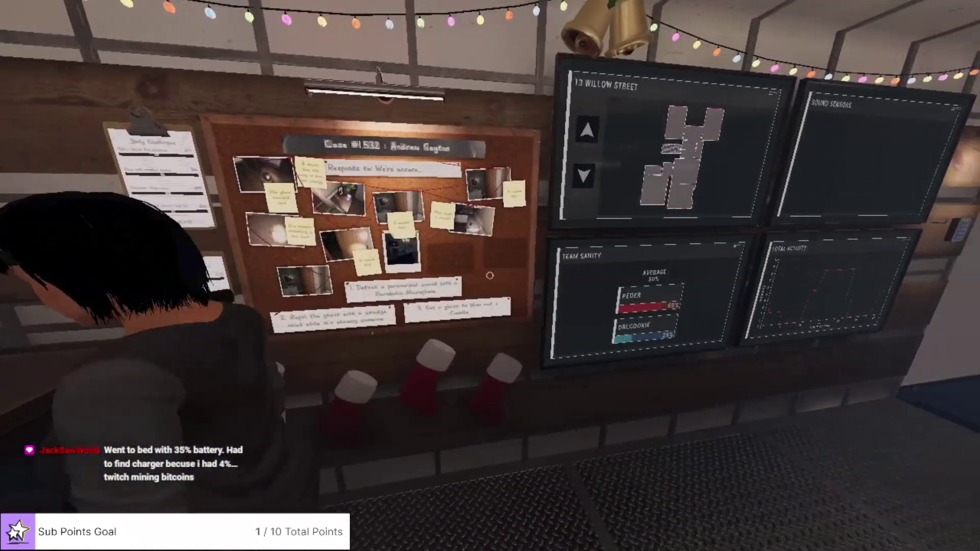
Tick and then untick Freezing Temperatures, leaving it unmarked before closing the journal
{"action": "key", "text": "j"}
{"action": "left_click", "coordinate": [573, 204]}
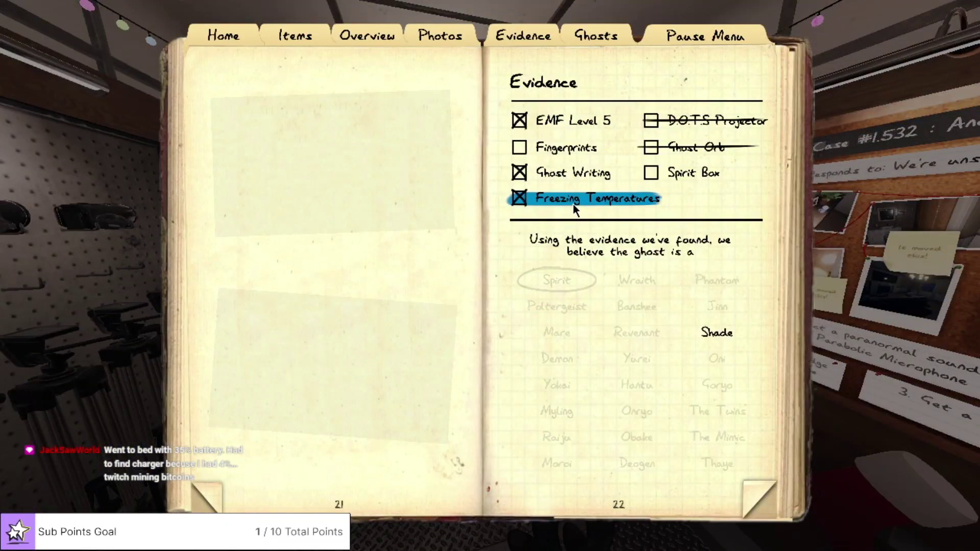
{"action": "left_click", "coordinate": [574, 204]}
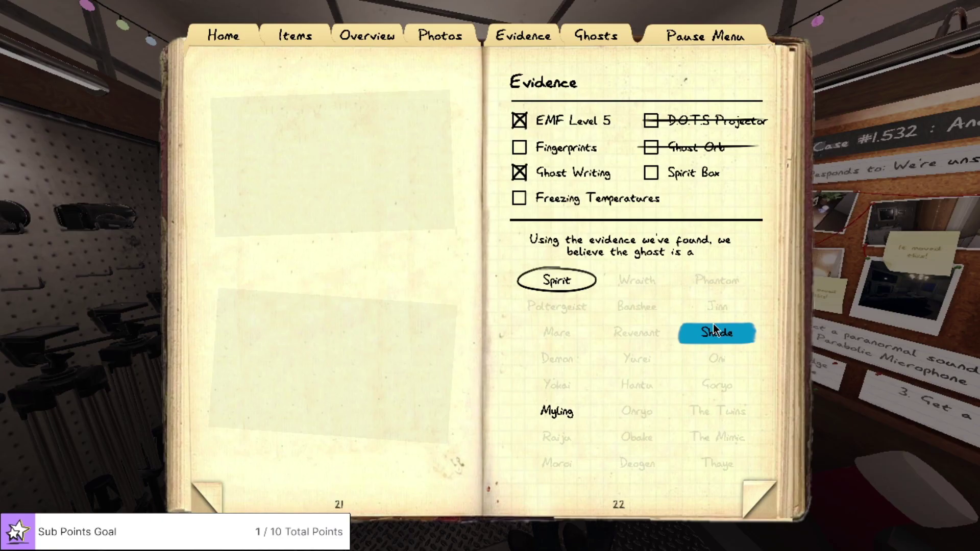
{"action": "key", "text": "j"}
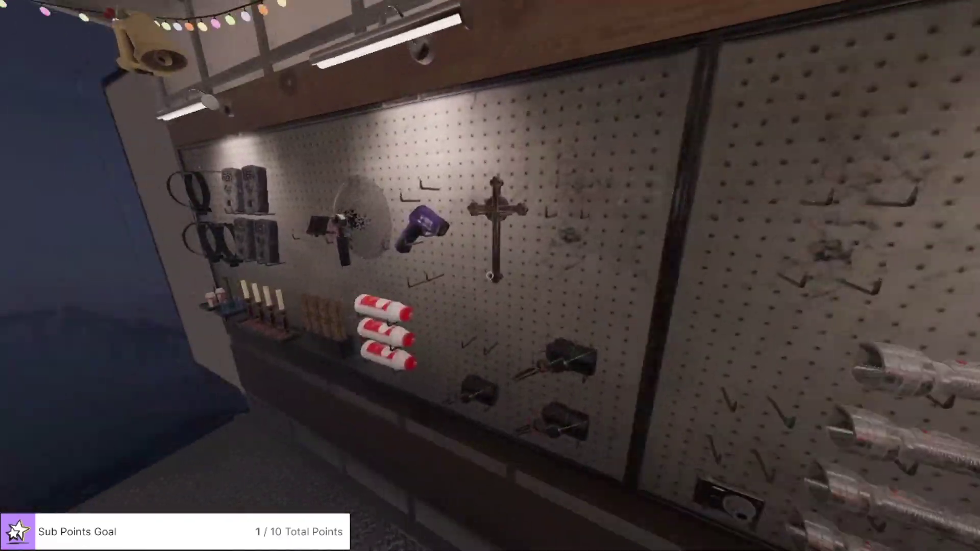
Grab a thermometer off the van's equipment pegboard
{"action": "key", "text": "e"}
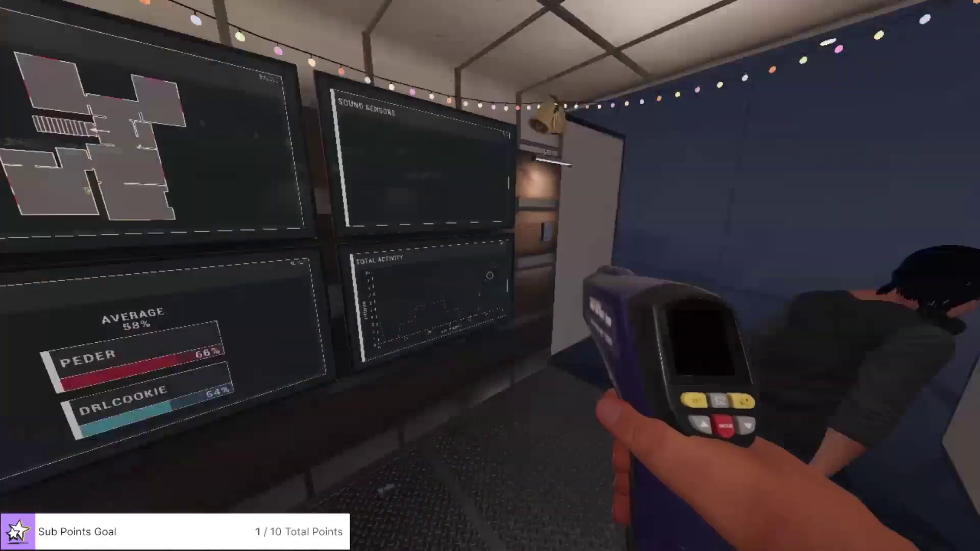
Walk from the van up the path into the house's kitchen, measuring over the counter
{"action": "key", "text": "w"}
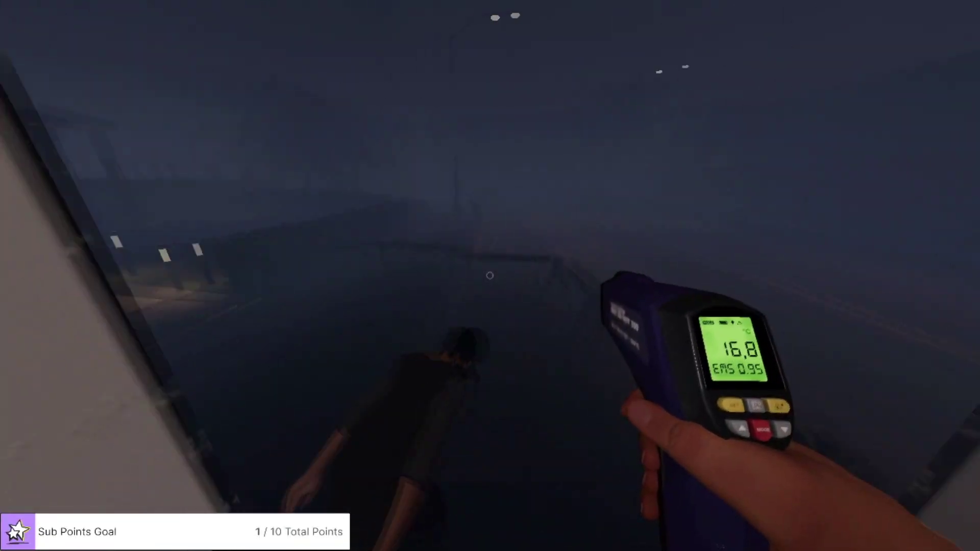
{"action": "key", "text": "w"}
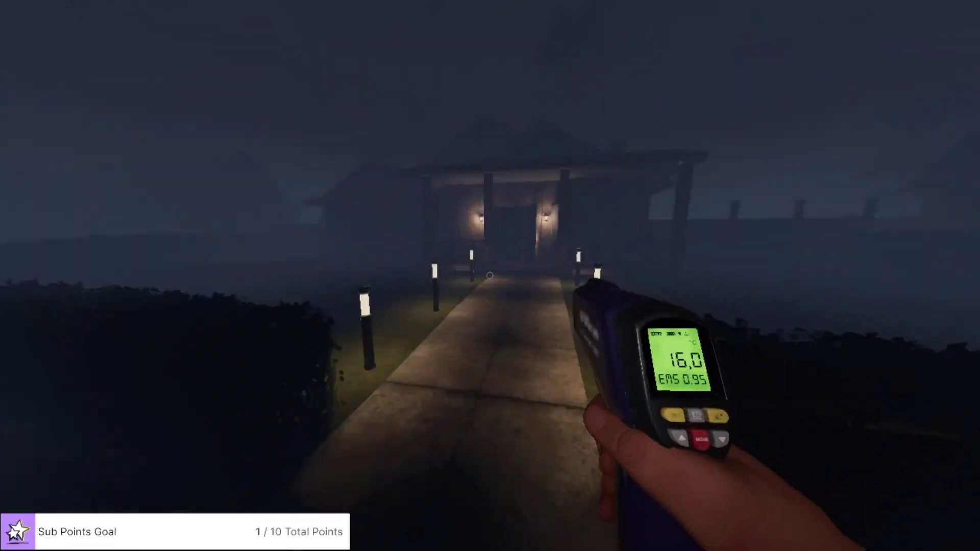
{"action": "key", "text": "w"}
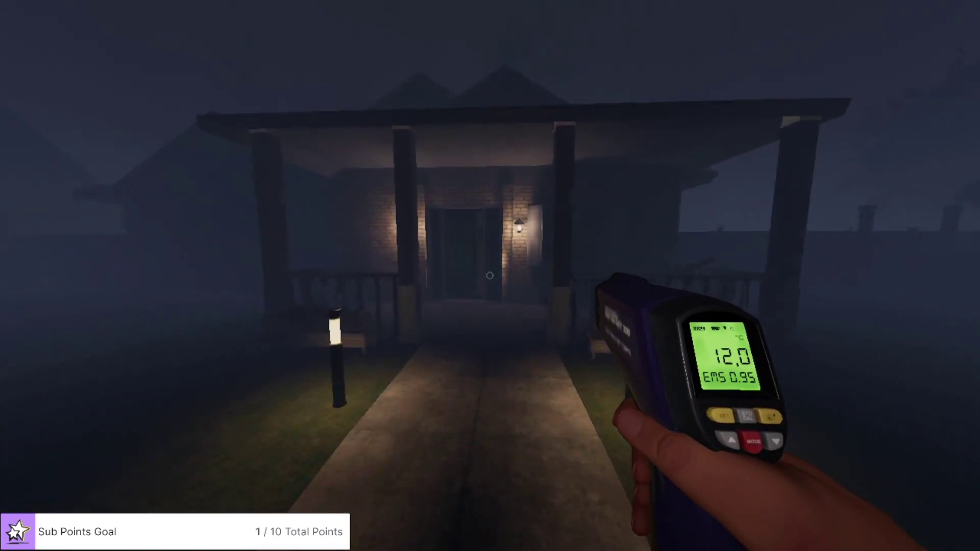
{"action": "key", "text": "w"}
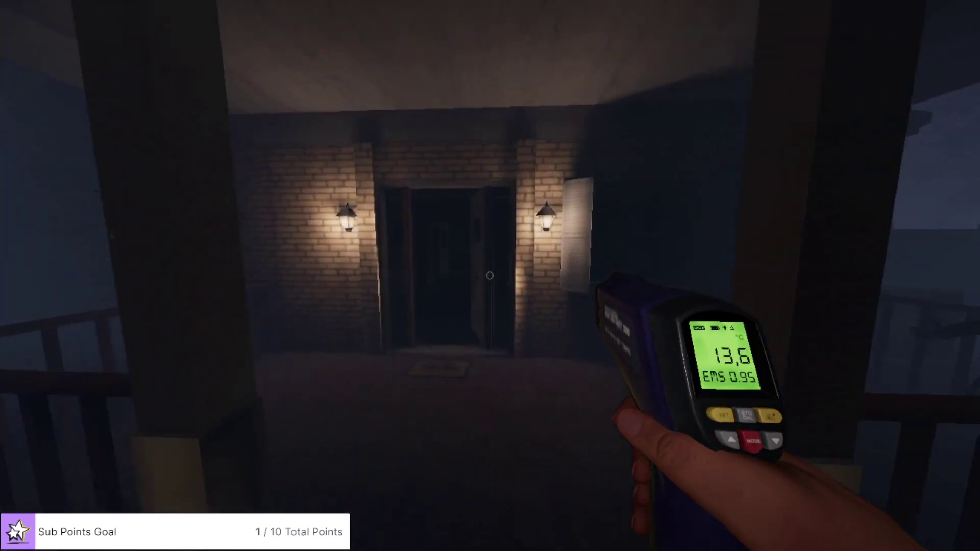
{"action": "key", "text": "w"}
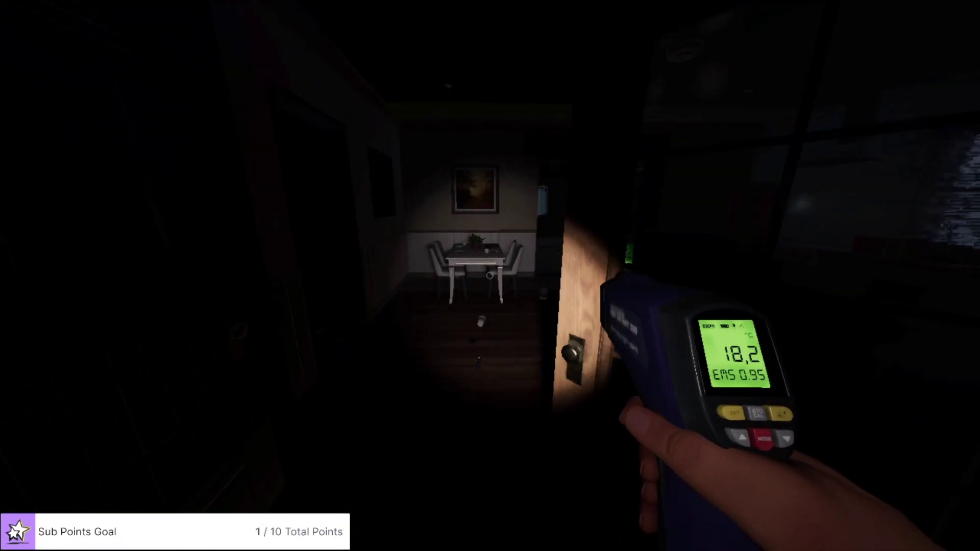
{"action": "key", "text": "w"}
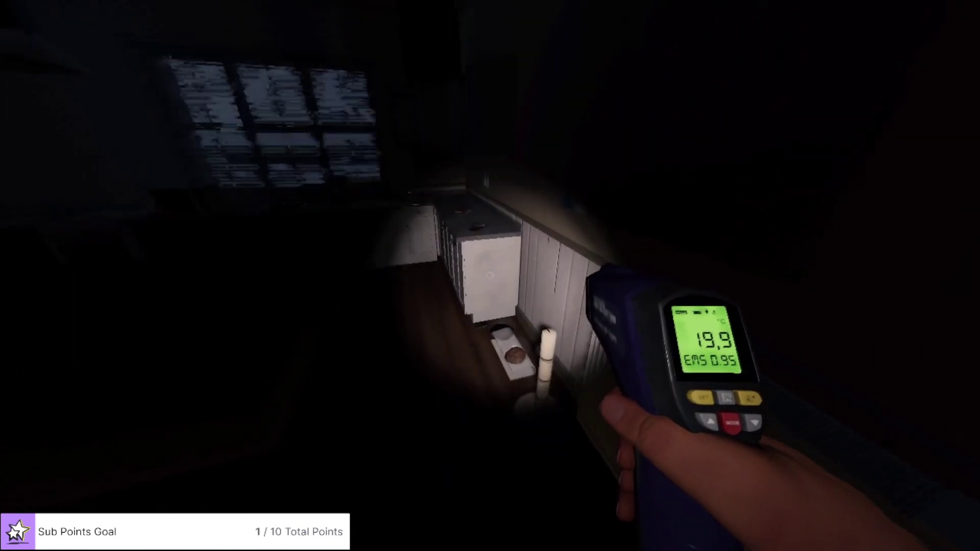
{"action": "key", "text": "w"}
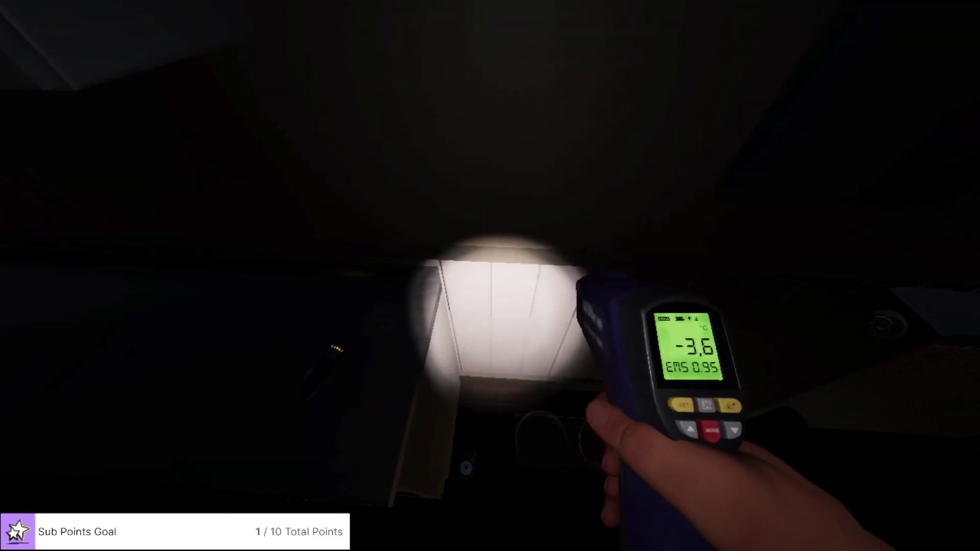
Walk through the hallway into the green-lit dining area, swapping the thermometer for the photo camera
{"action": "key", "text": "3"}
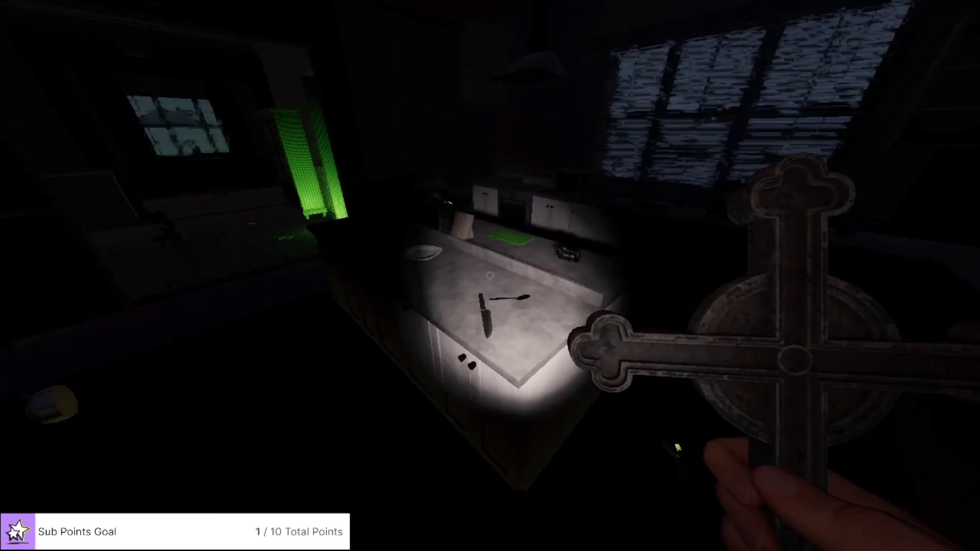
{"action": "key", "text": "w"}
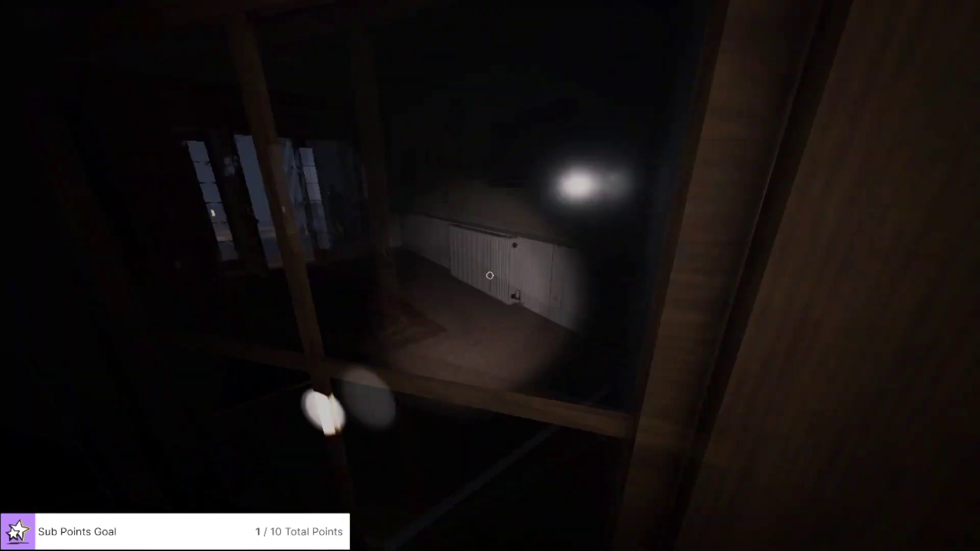
{"action": "key", "text": "w"}
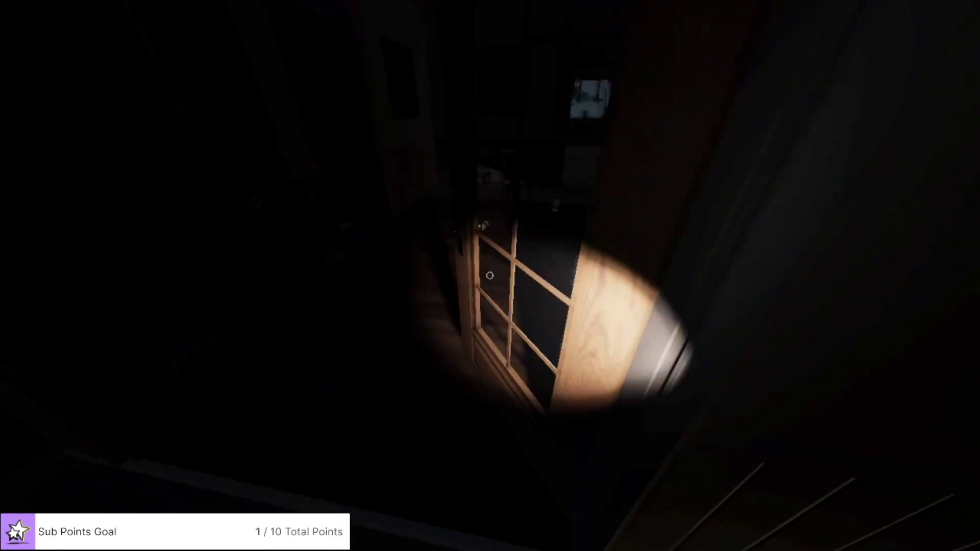
{"action": "key", "text": "w"}
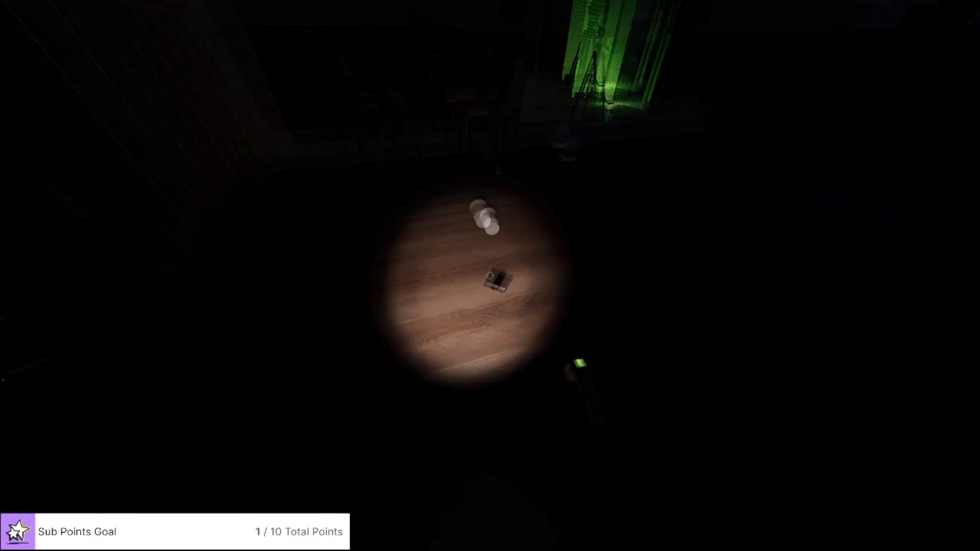
{"action": "key", "text": "2"}
{"action": "key", "text": "w"}
With the camera raised, walk past the green-lit room and white cabinet to the candle shelf
{"action": "key", "text": "w"}
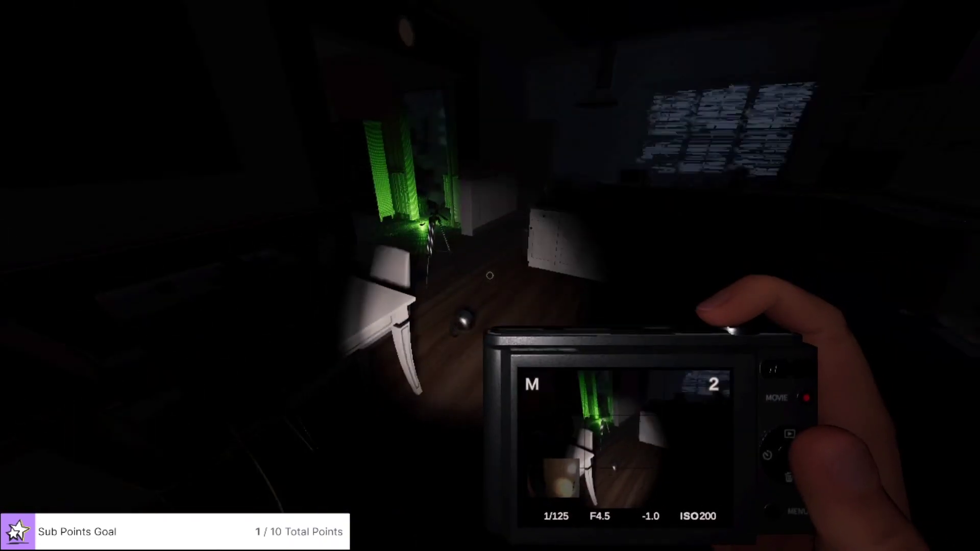
{"action": "key", "text": "w"}
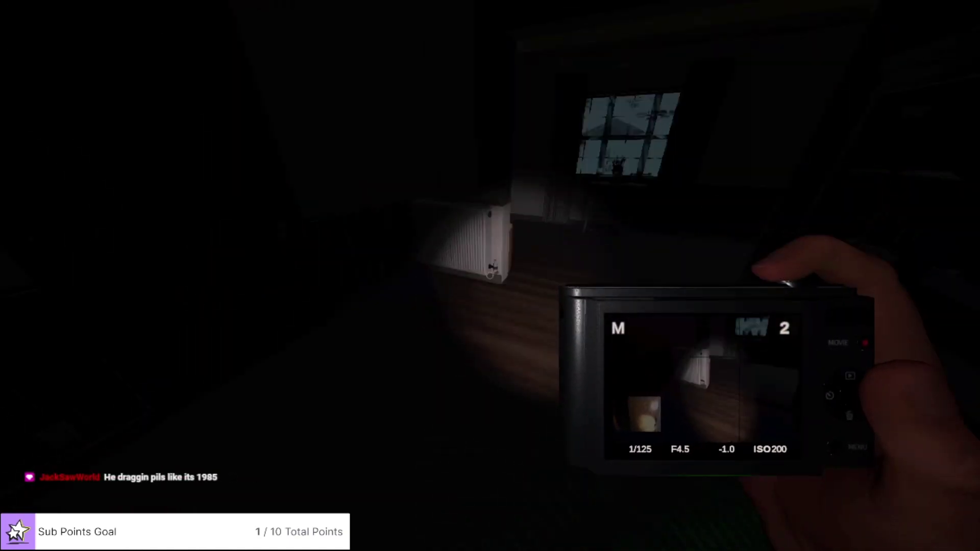
{"action": "key", "text": "w"}
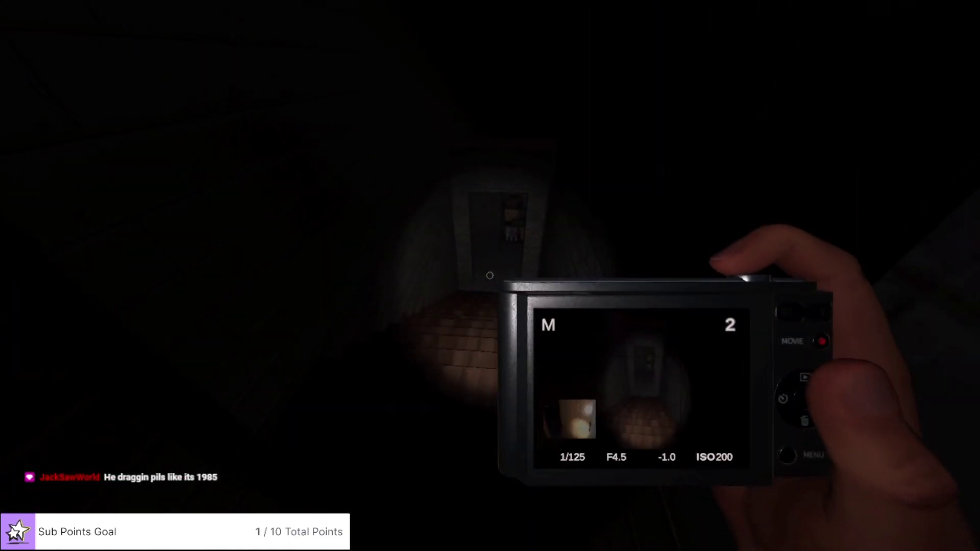
{"action": "key", "text": "w"}
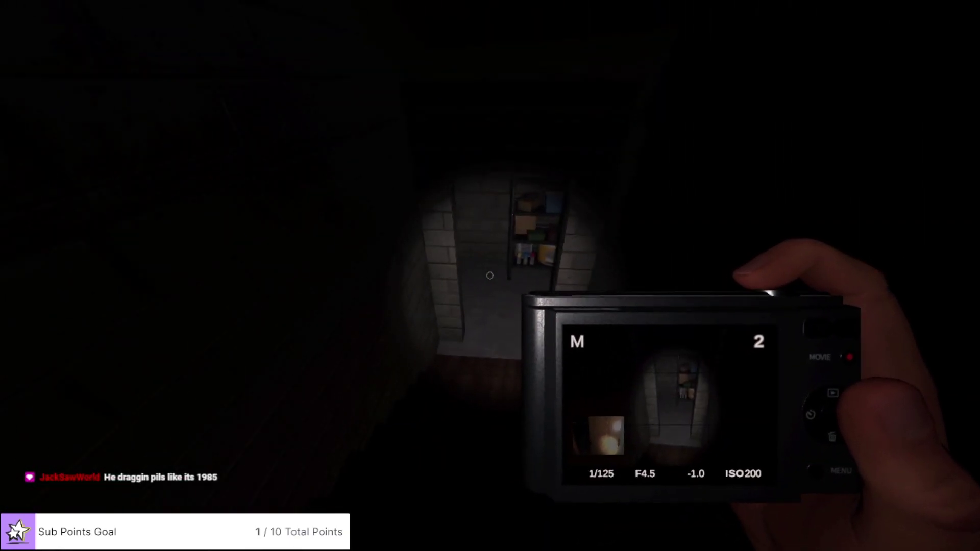
{"action": "key", "text": "w"}
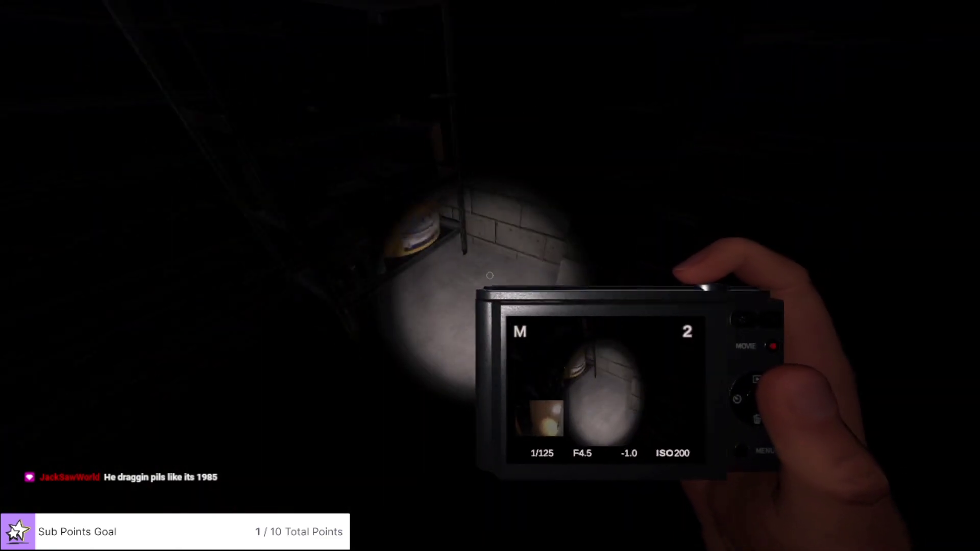
{"action": "key", "text": "w"}
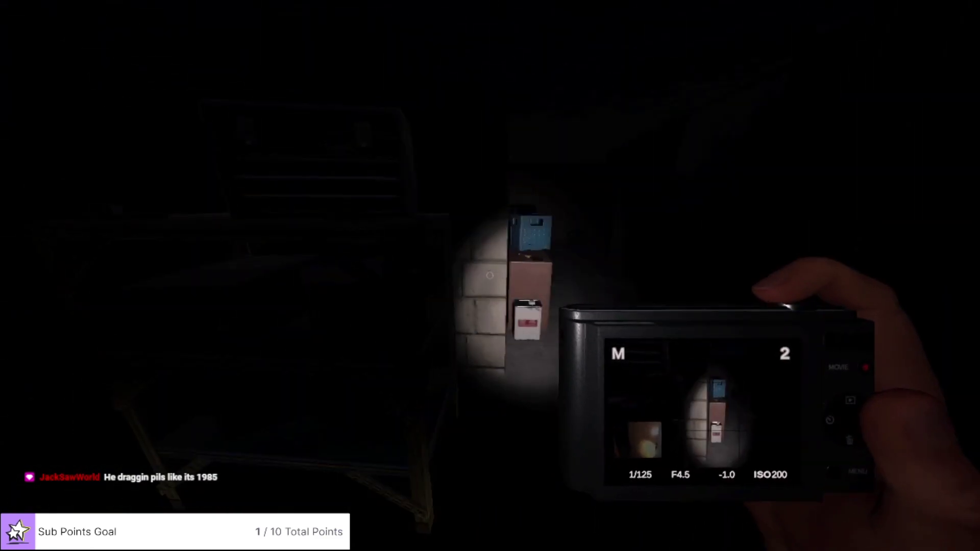
{"action": "key", "text": "w"}
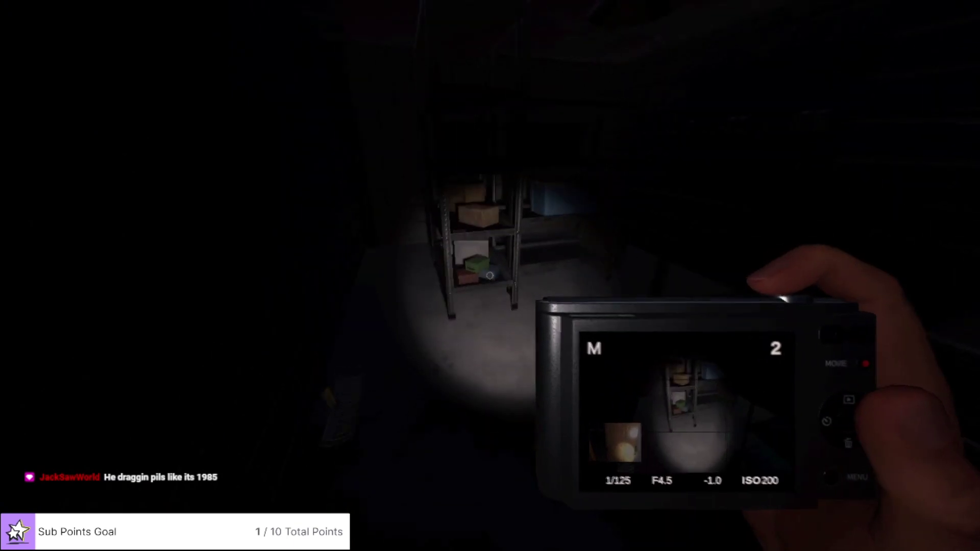
{"action": "key", "text": "w"}
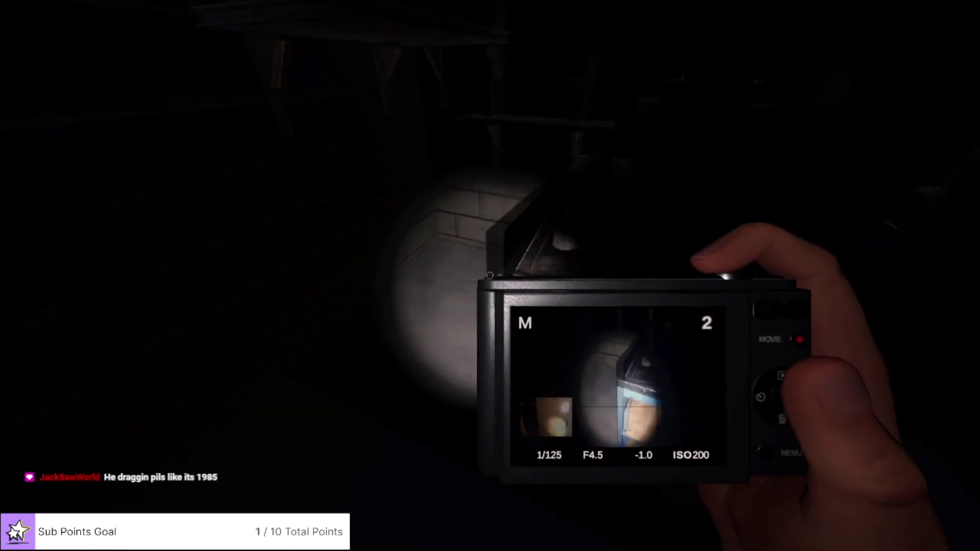
Continue past the brick wall, stool and counter to light up the shovel wall
{"action": "key", "text": "w"}
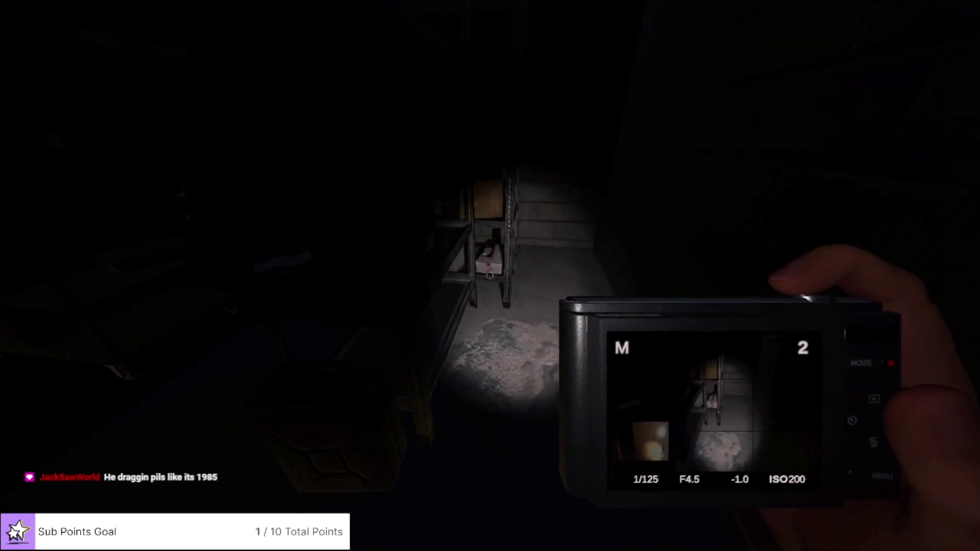
{"action": "key", "text": "w"}
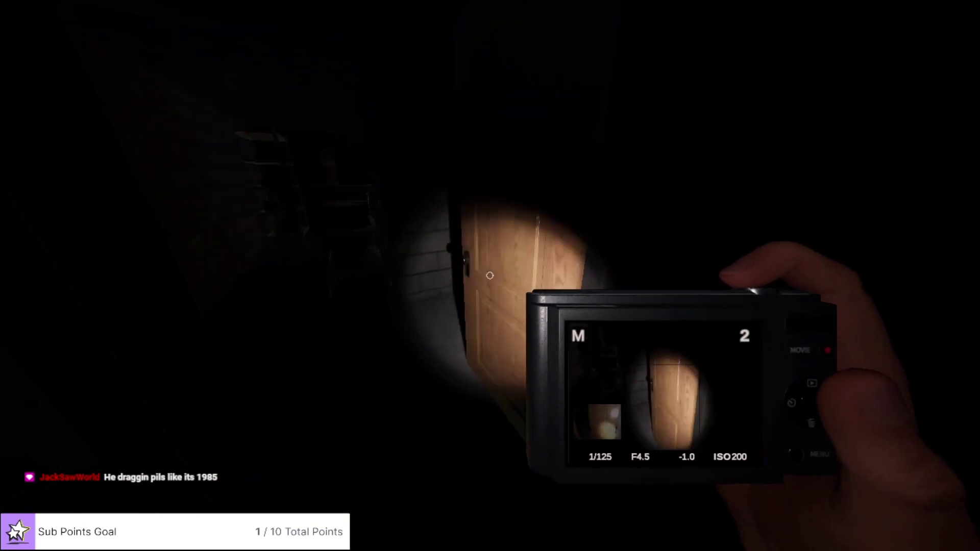
{"action": "key", "text": "w"}
{"action": "key", "text": "w"}
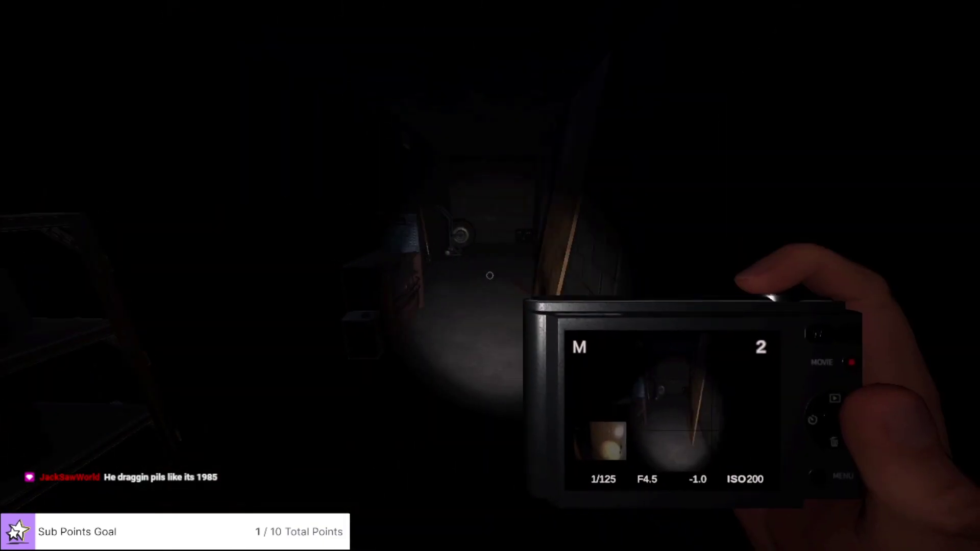
{"action": "key", "text": "w"}
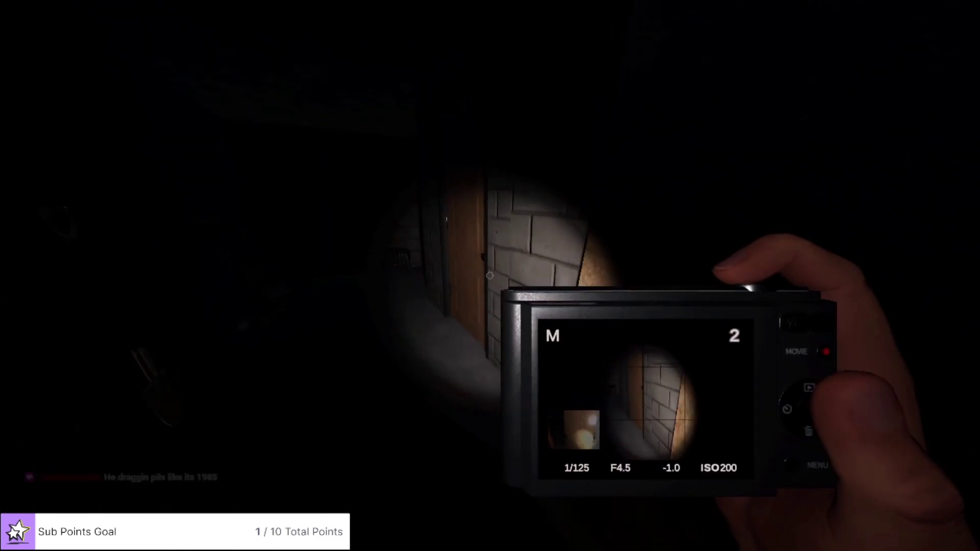
{"action": "key", "text": "w"}
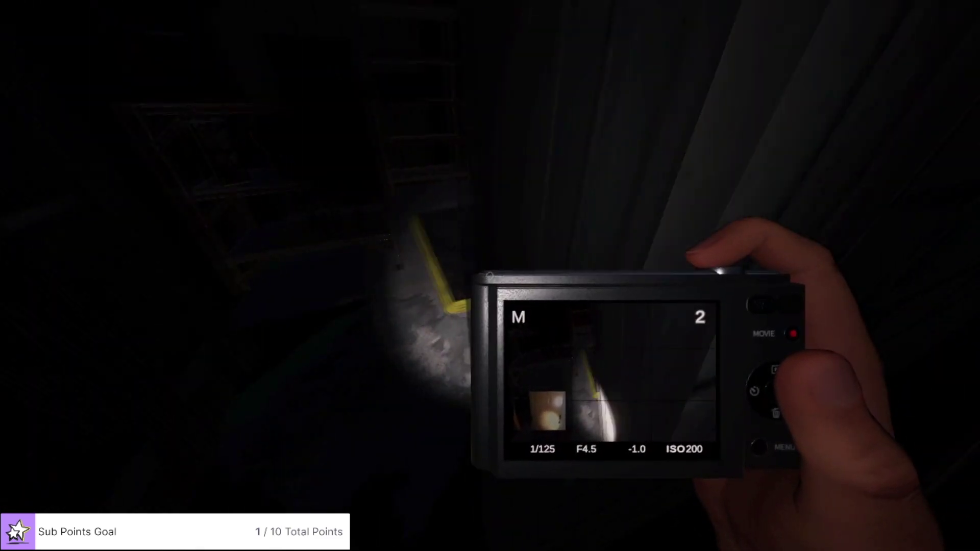
{"action": "key", "text": "w"}
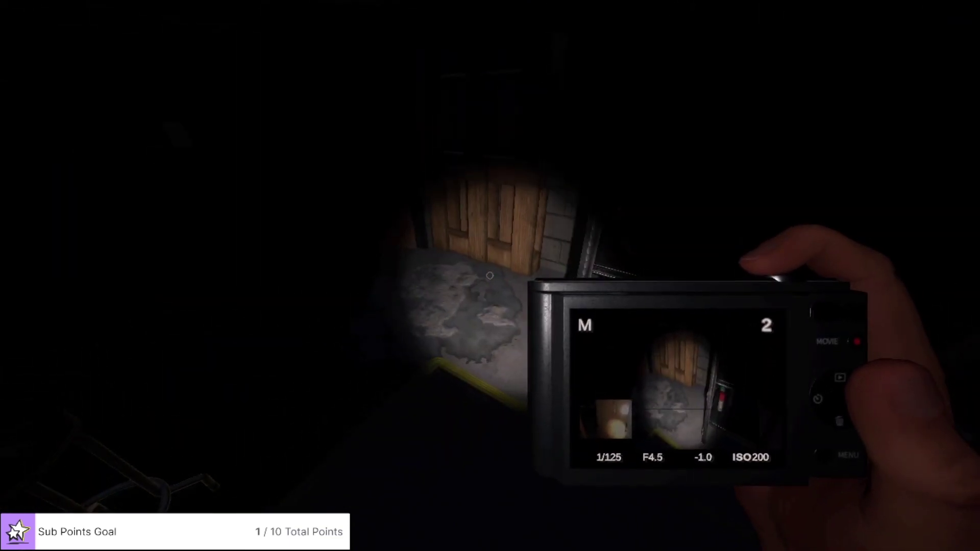
{"action": "key", "text": "w"}
{"action": "key", "text": "w"}
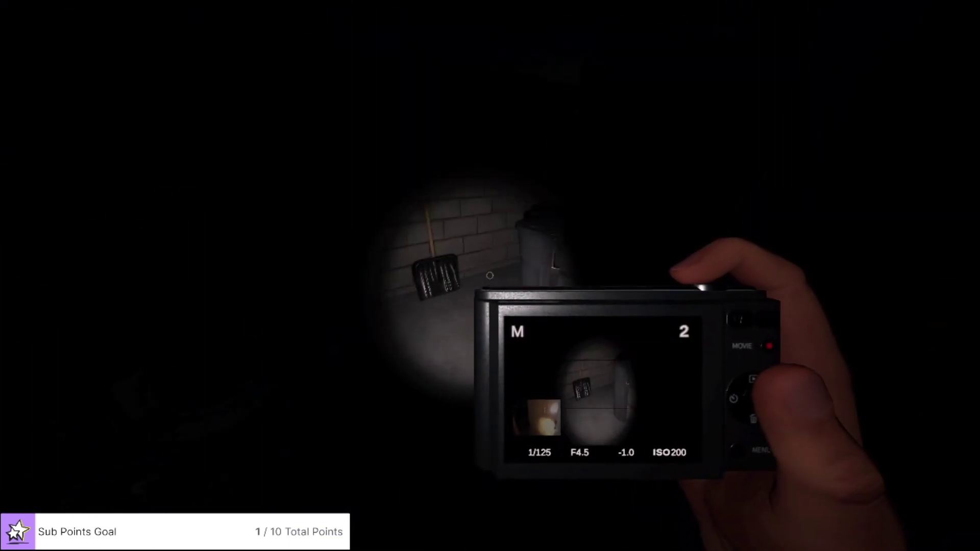
{"action": "key", "text": "w"}
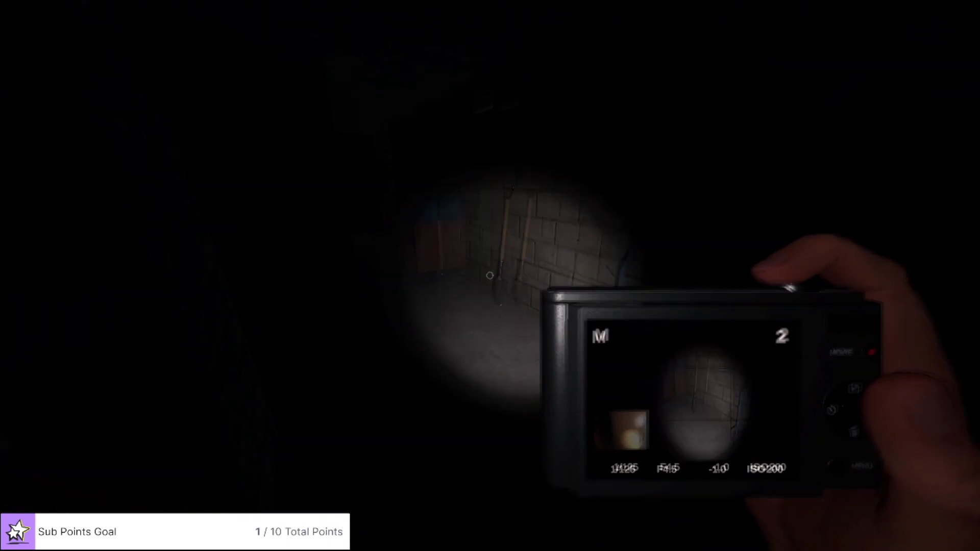
Walk the basement corridors and dark rooms to the desk beneath the window
{"action": "key", "text": "w"}
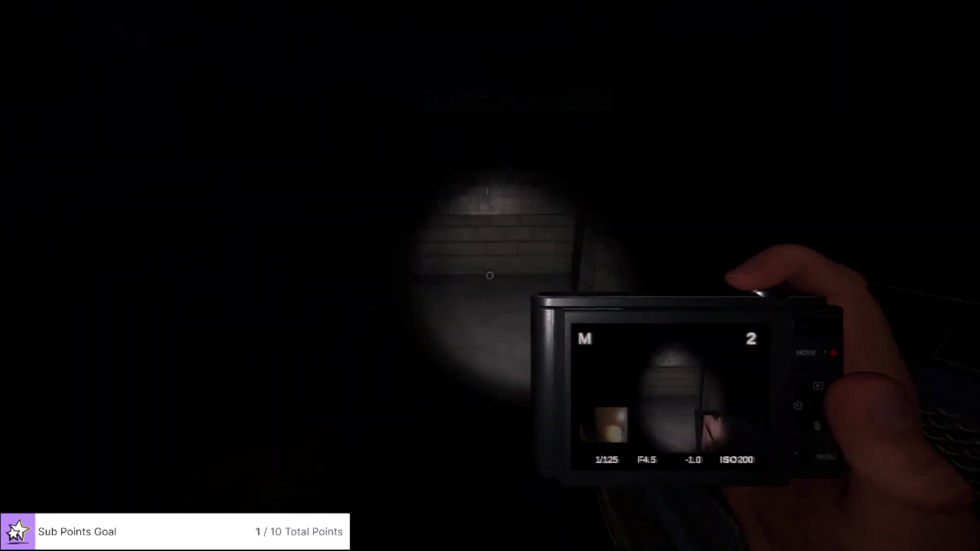
{"action": "key", "text": "w"}
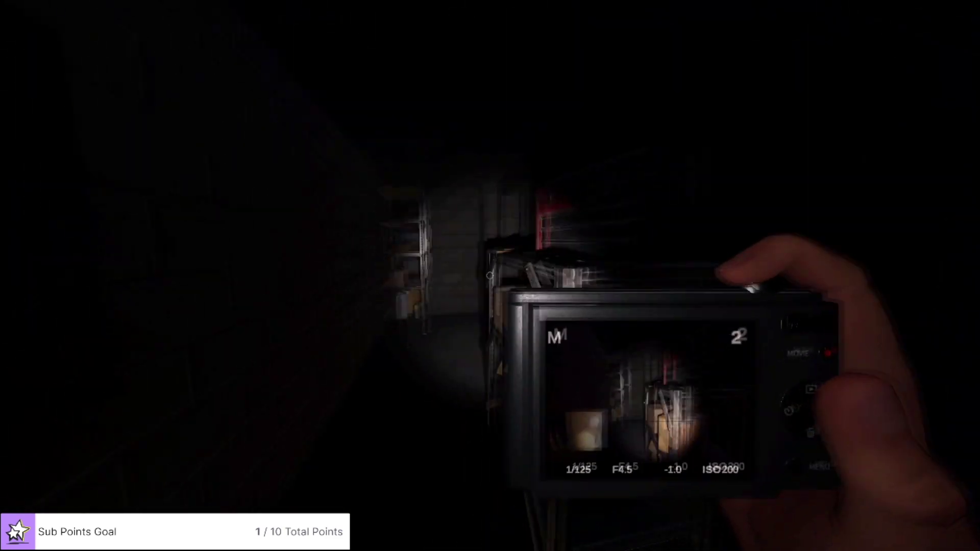
{"action": "key", "text": "w"}
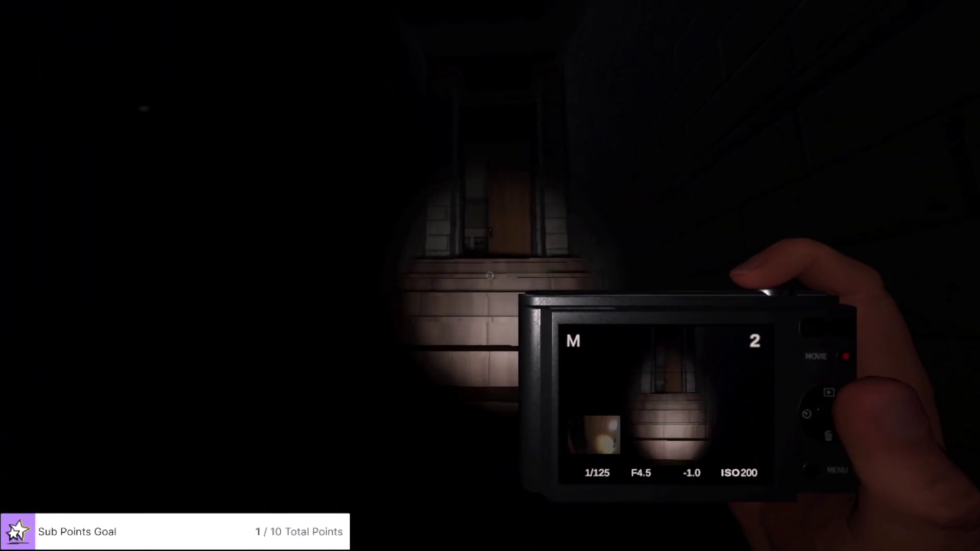
{"action": "key", "text": "w"}
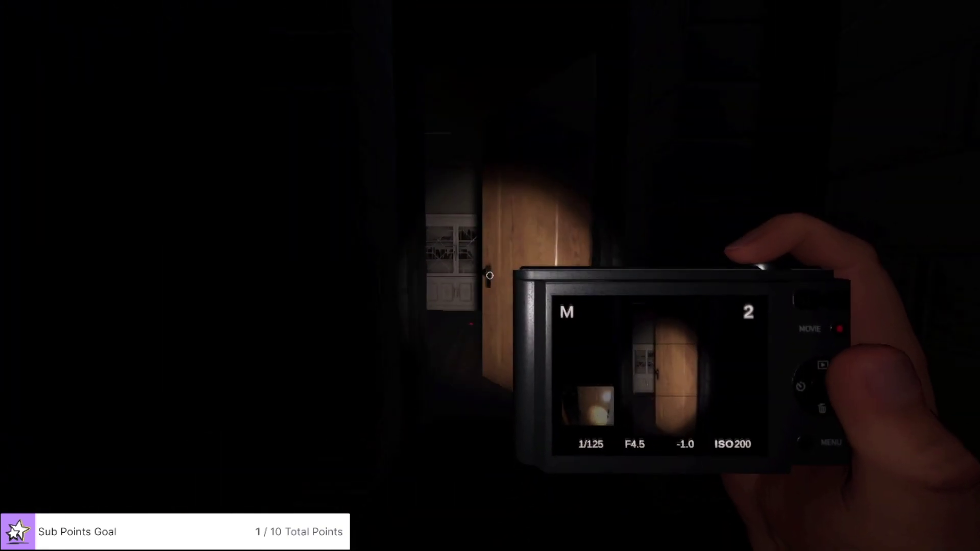
{"action": "key", "text": "w"}
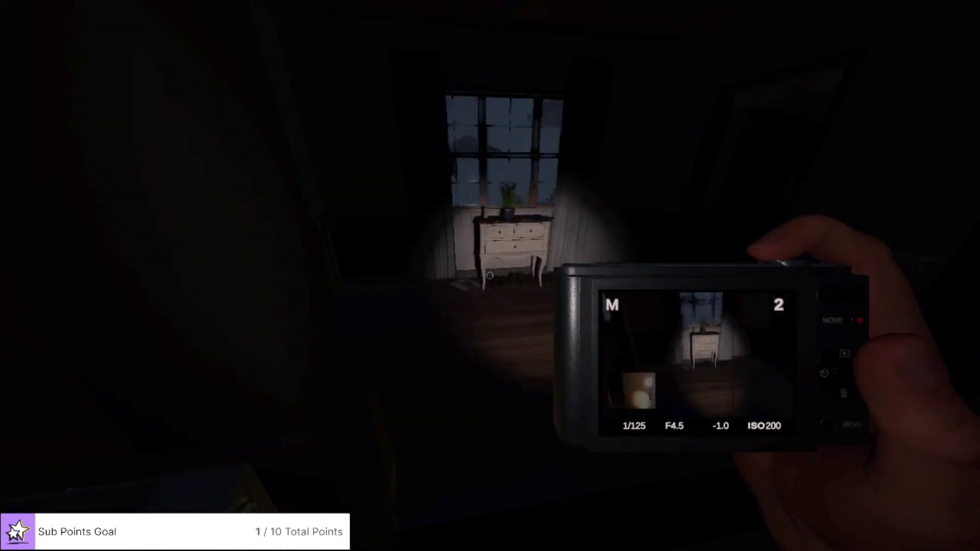
{"action": "key", "text": "w"}
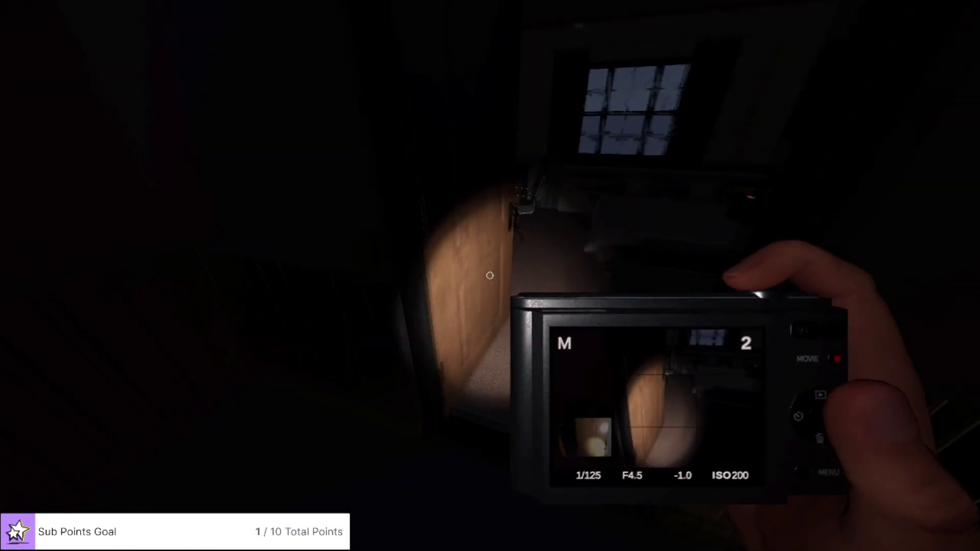
{"action": "key", "text": "w"}
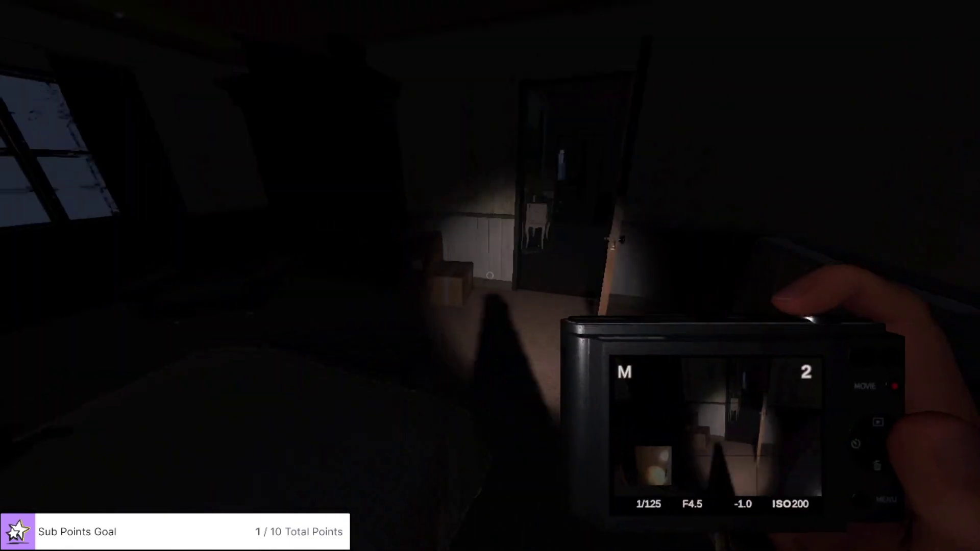
Sweep the bedroom's bed, white nightstand, purple beanbag and chair with the camera
{"action": "key", "text": "w"}
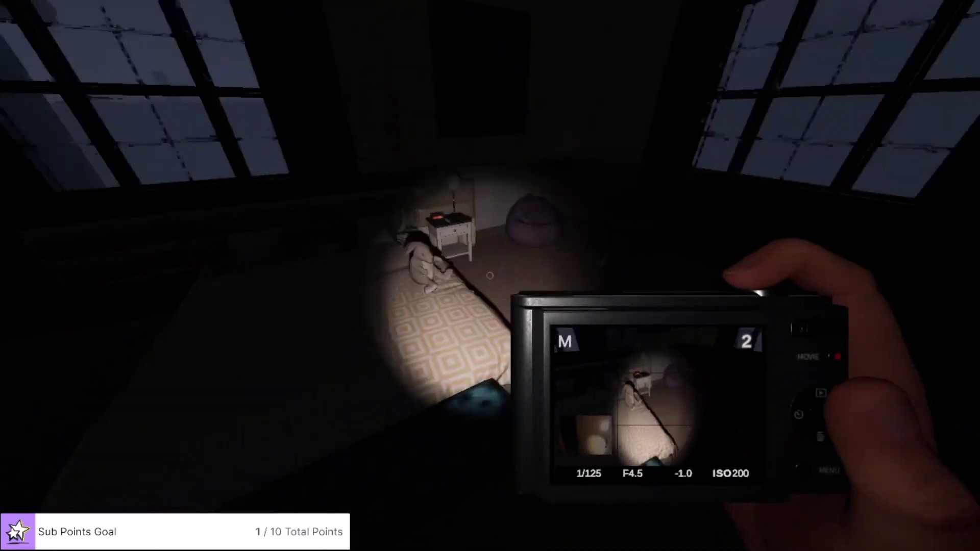
{"action": "key", "text": "w"}
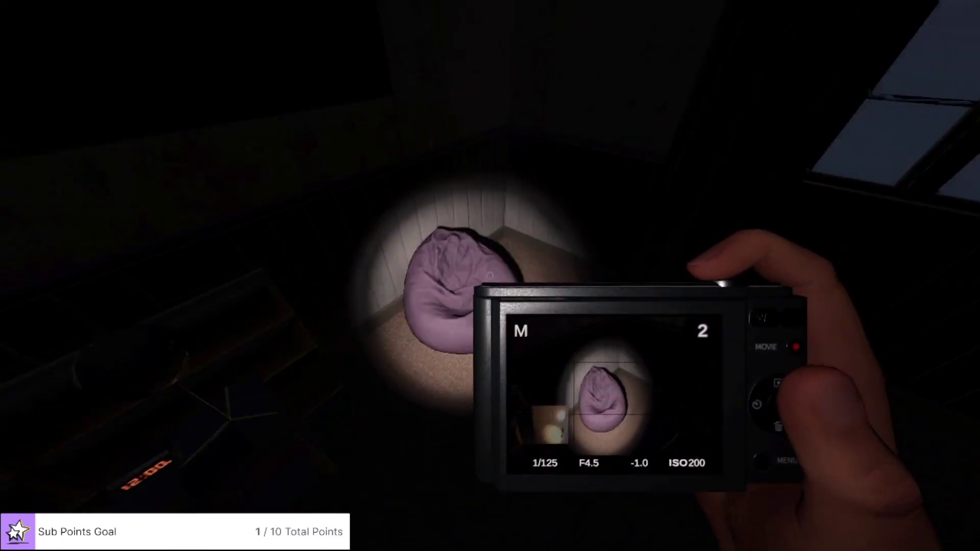
{"action": "key", "text": "w"}
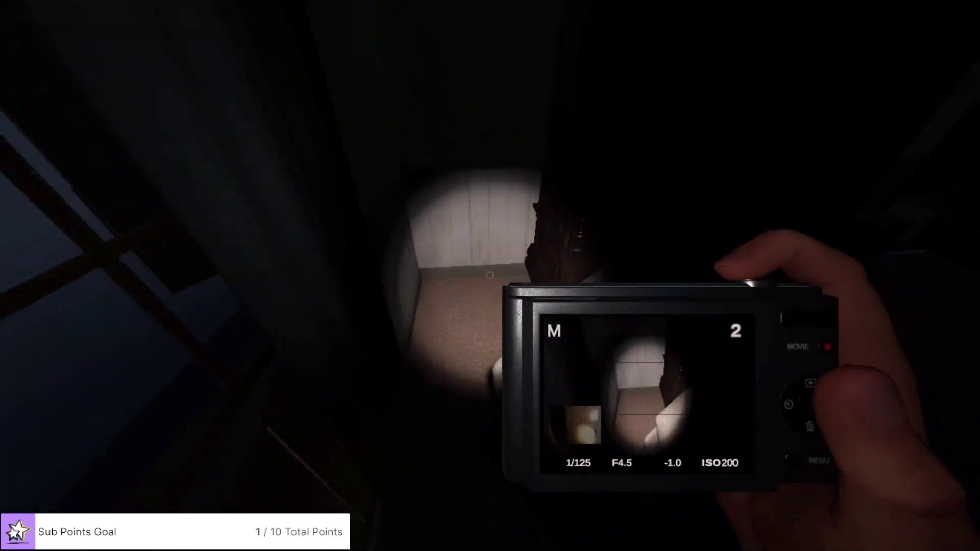
{"action": "key", "text": "w"}
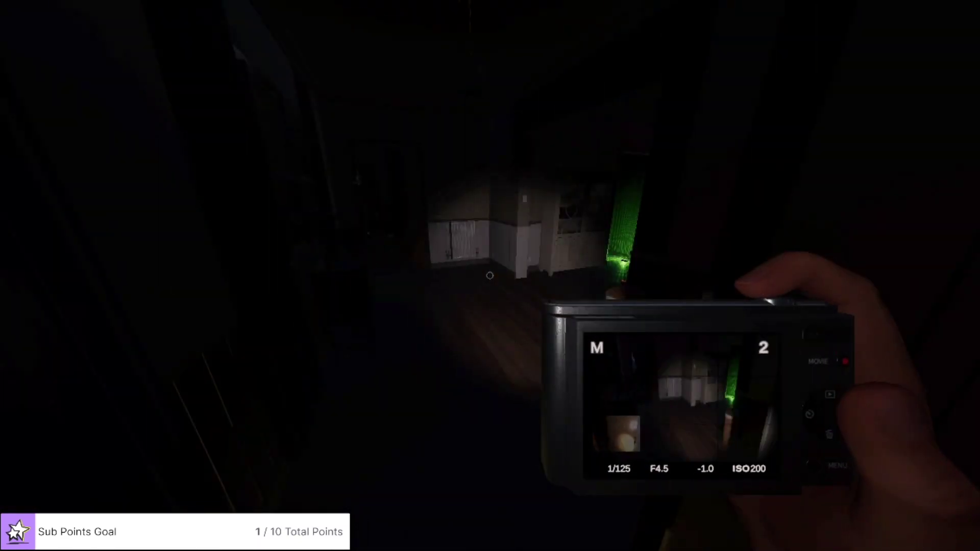
{"action": "key", "text": "w"}
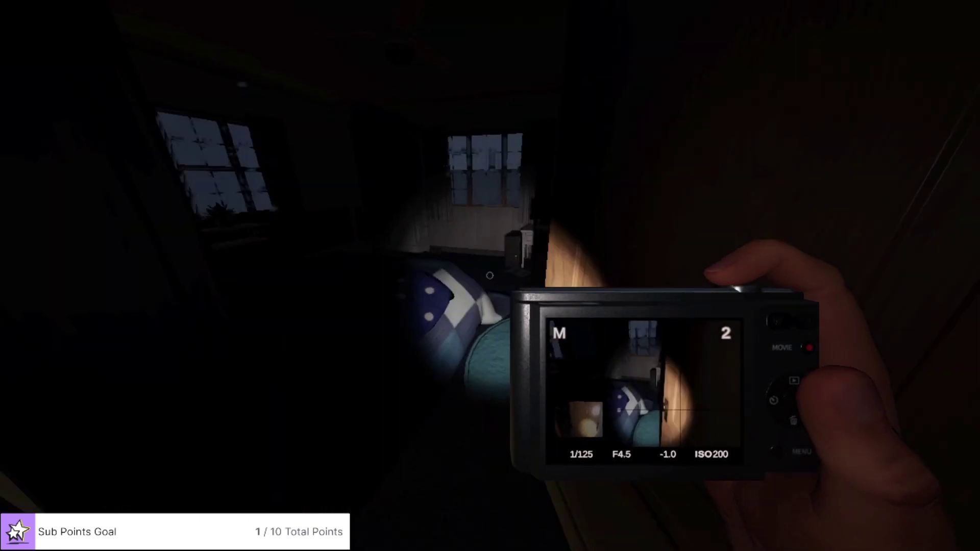
{"action": "key", "text": "w"}
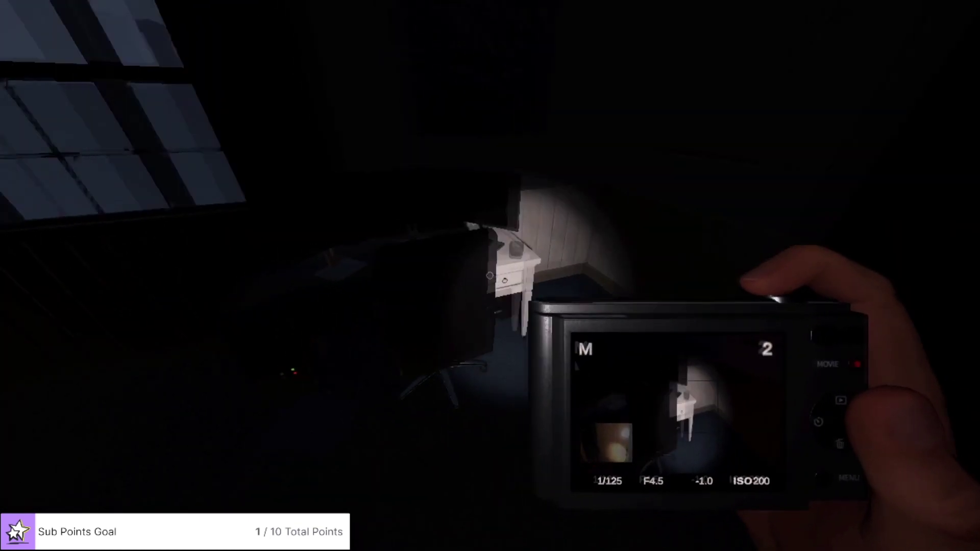
Check the seated figure, white dresser and checked-blanket bed from several angles
{"action": "key", "text": "w"}
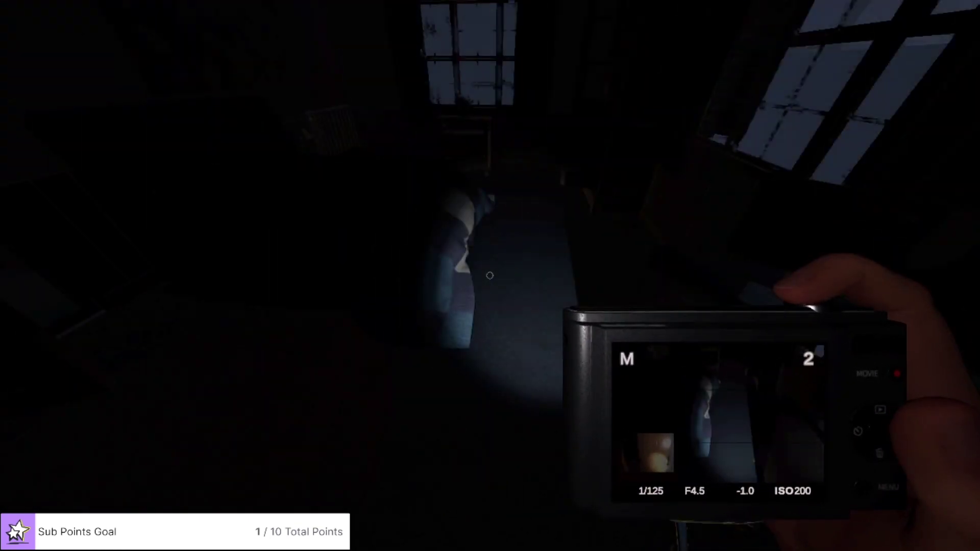
{"action": "key", "text": "w"}
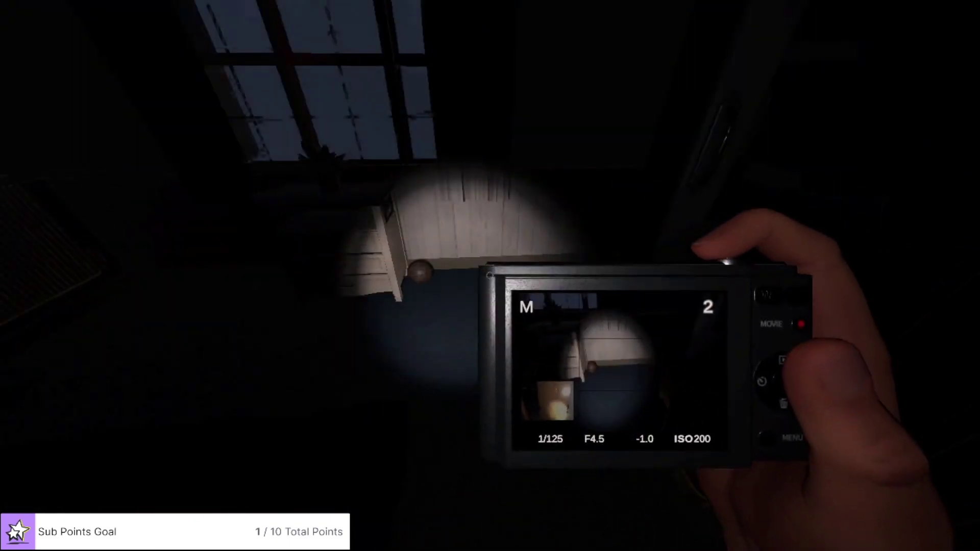
{"action": "key", "text": "w"}
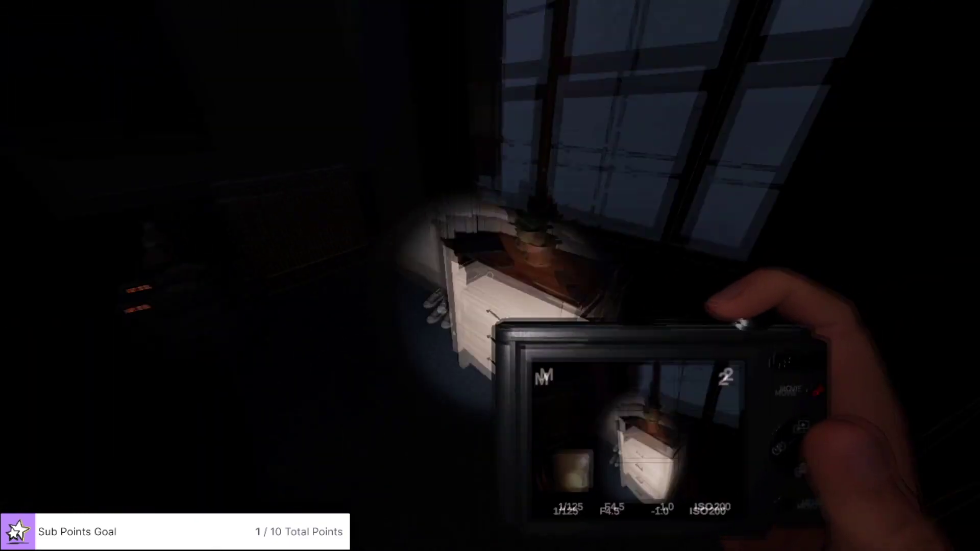
{"action": "key", "text": "w"}
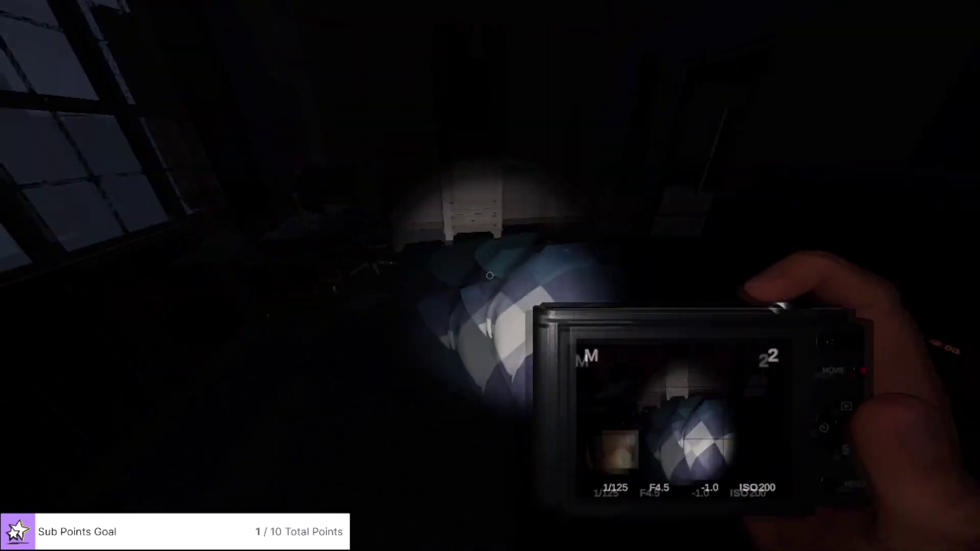
{"action": "key", "text": "w"}
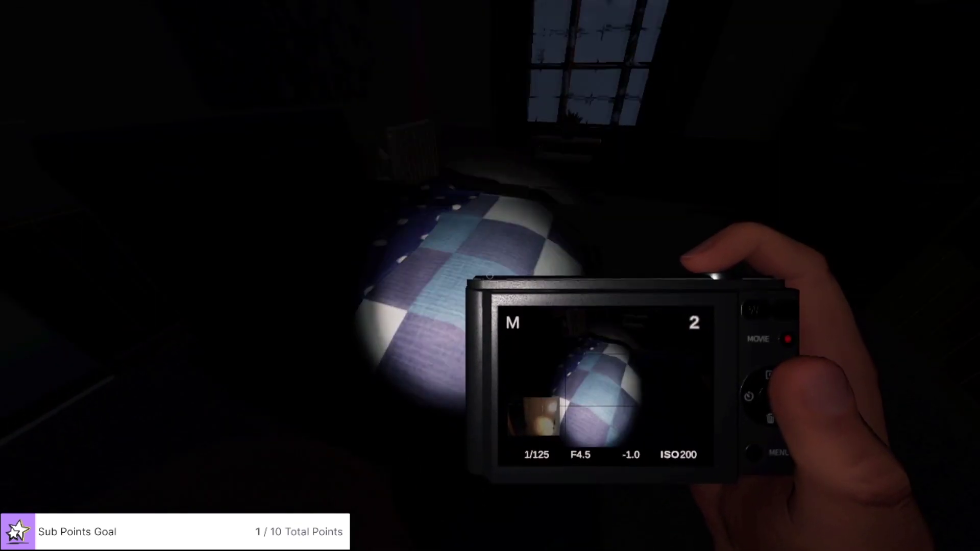
Pass the polka-dot bed and exit toward the white table with the plant
{"action": "key", "text": "w"}
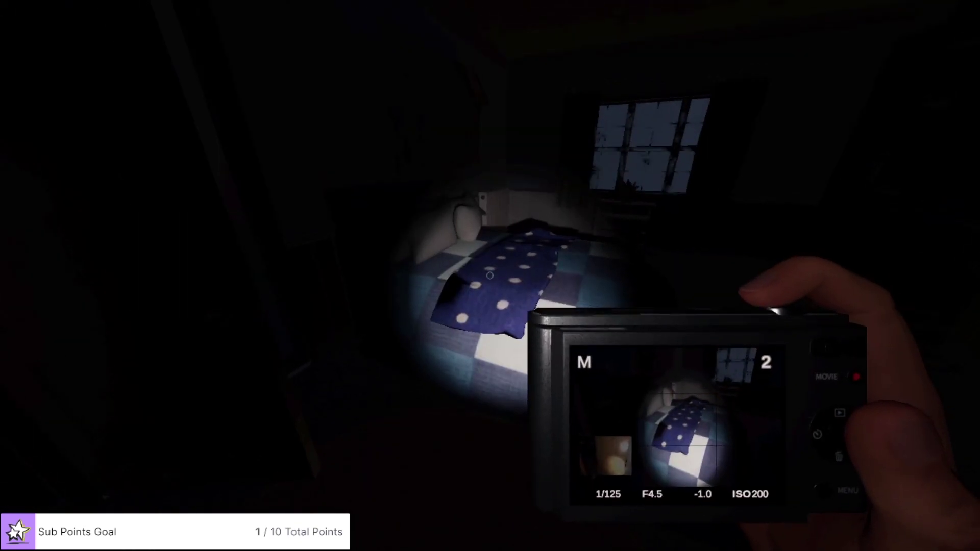
{"action": "key", "text": "w"}
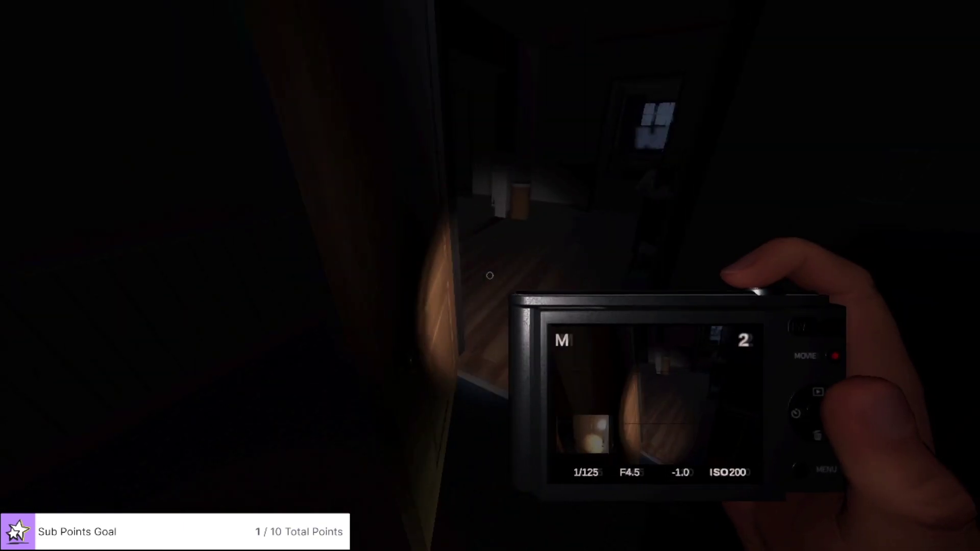
{"action": "key", "text": "w"}
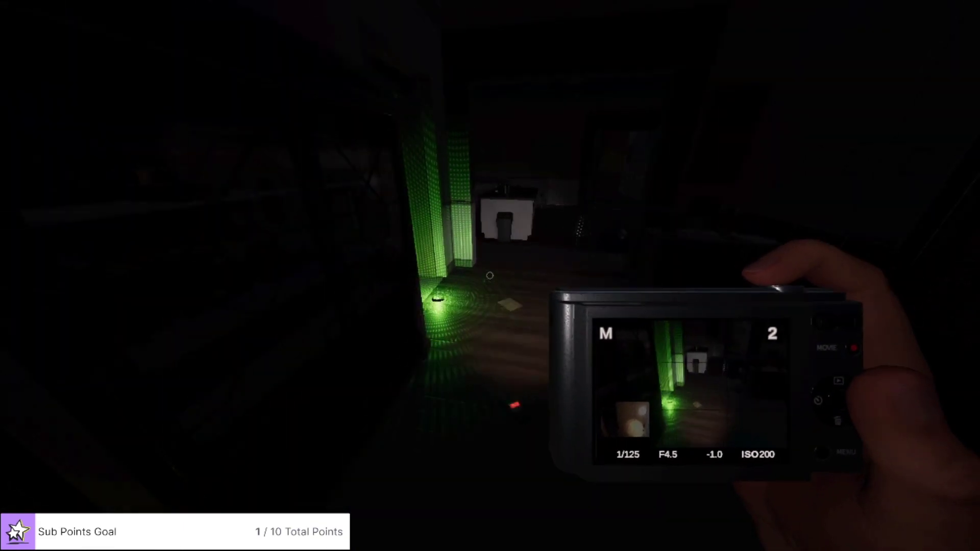
{"action": "key", "text": "w"}
{"action": "key", "text": "w"}
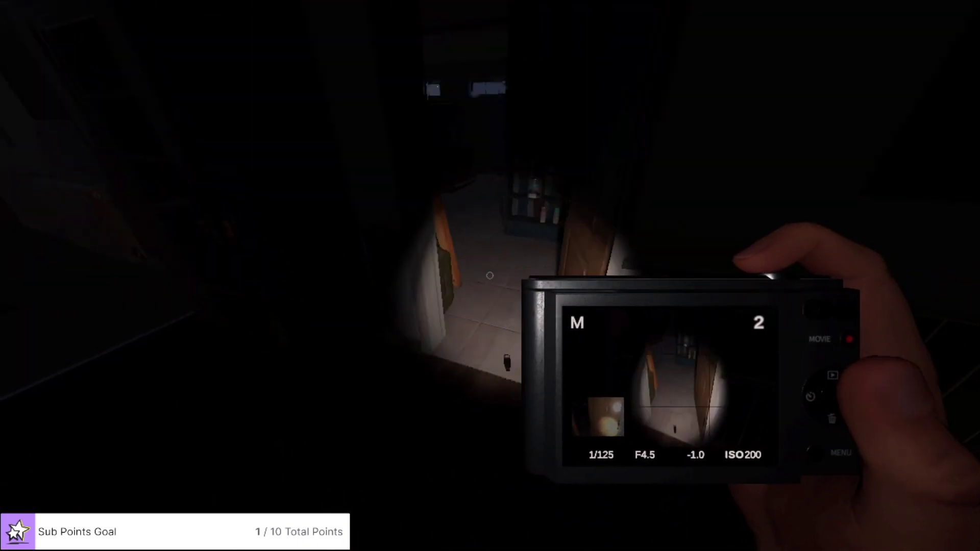
Search the garage around the red car, garage door and shelving wall
{"action": "key", "text": "w"}
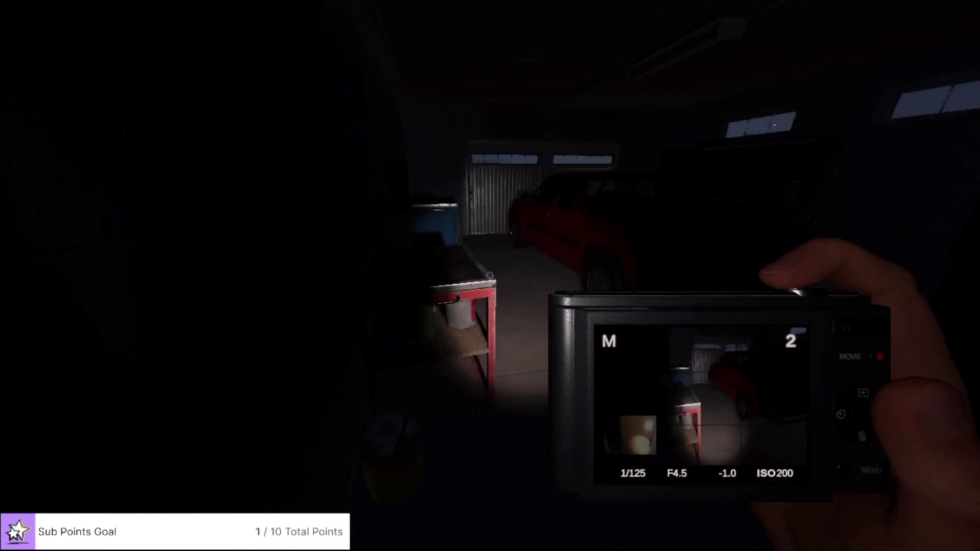
{"action": "key", "text": "w"}
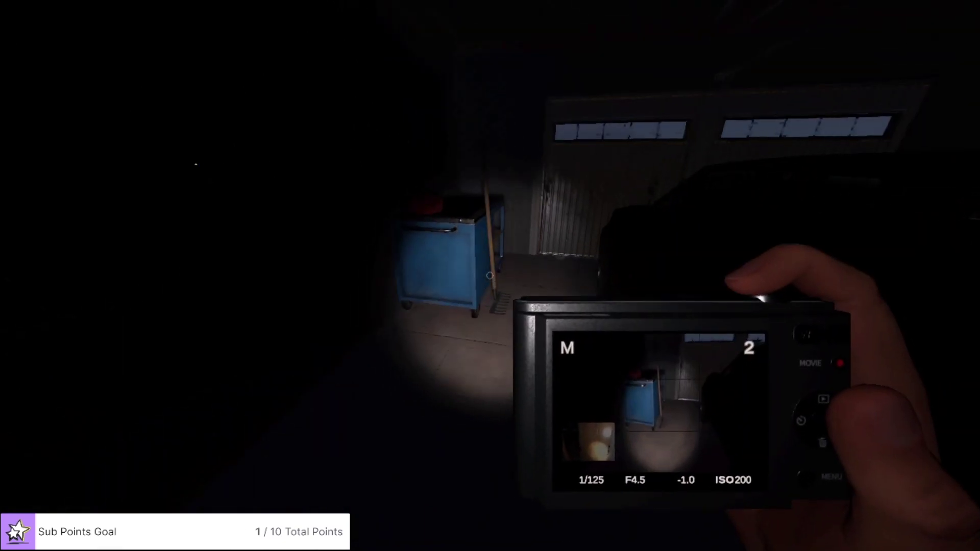
{"action": "key", "text": "w"}
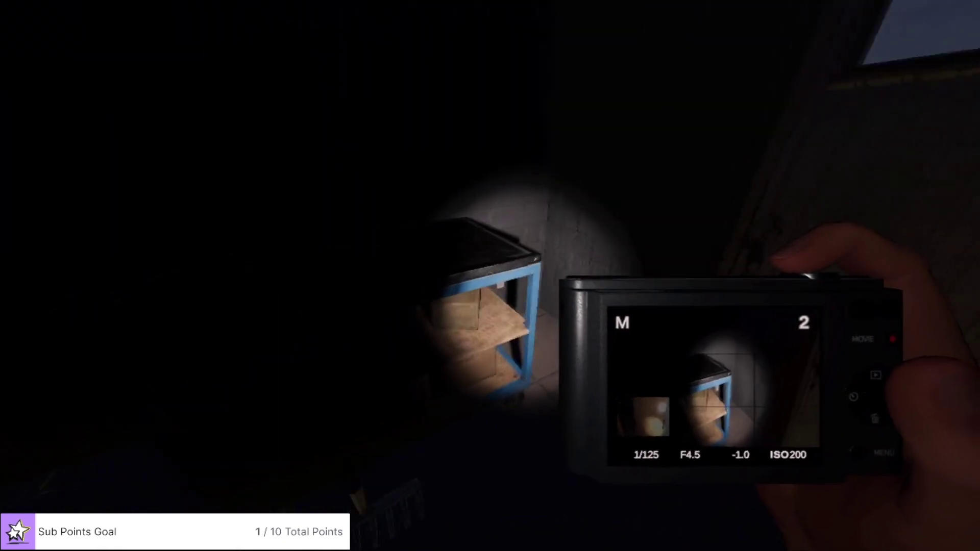
{"action": "key", "text": "w"}
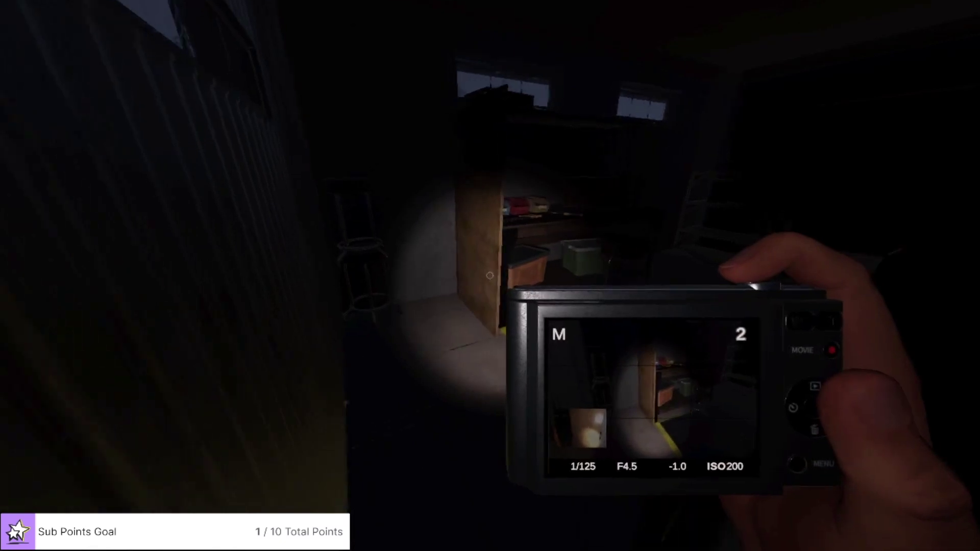
{"action": "key", "text": "w"}
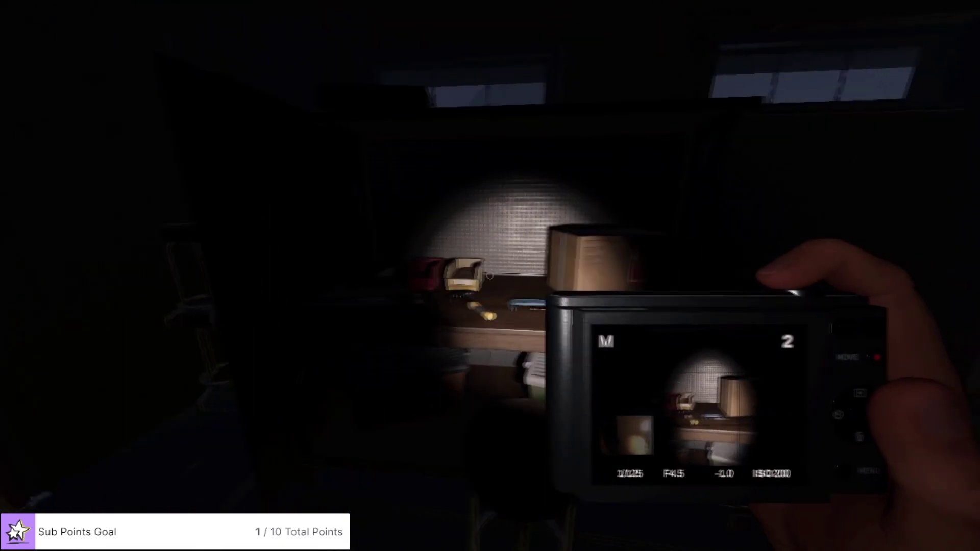
{"action": "key", "text": "w"}
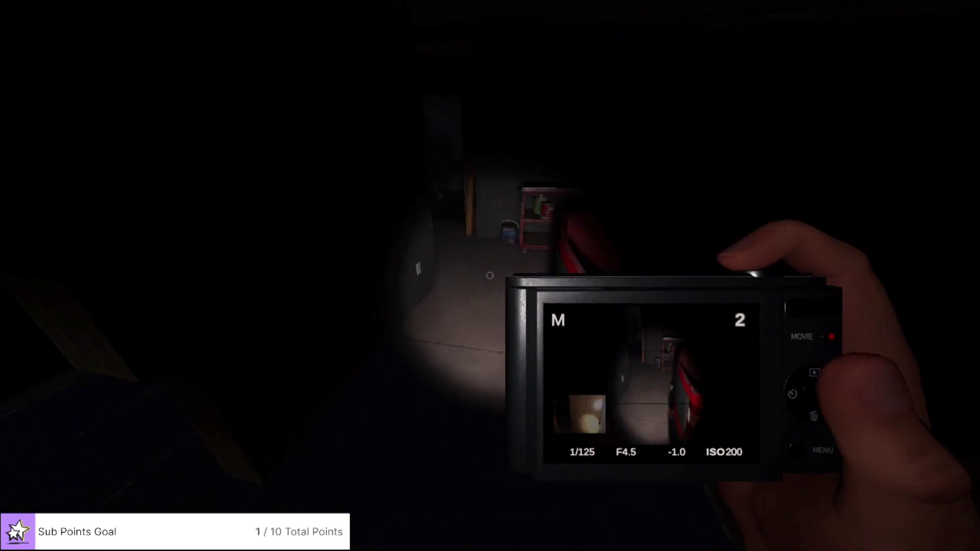
Approach the red pickup and photograph the jerry can in its truck bed
{"action": "key", "text": "w"}
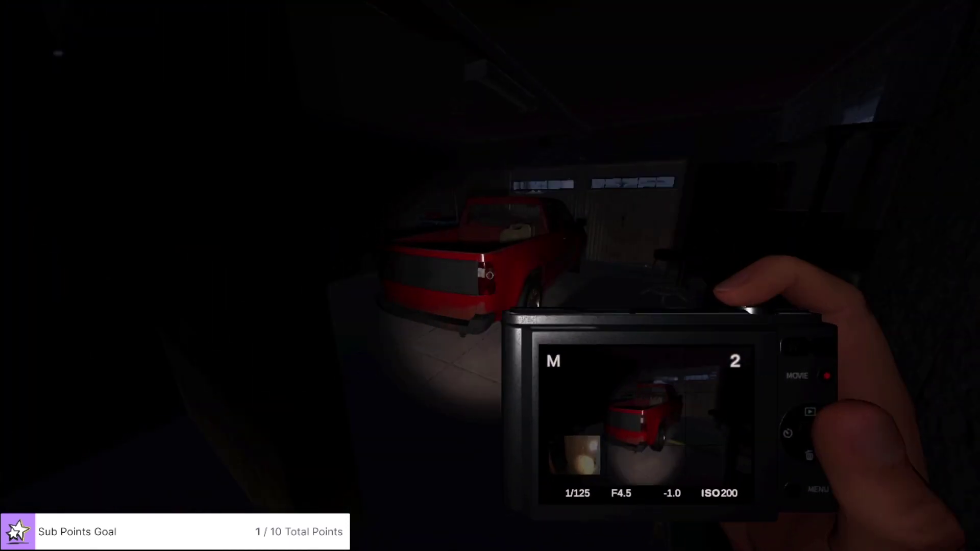
{"action": "key", "text": "w"}
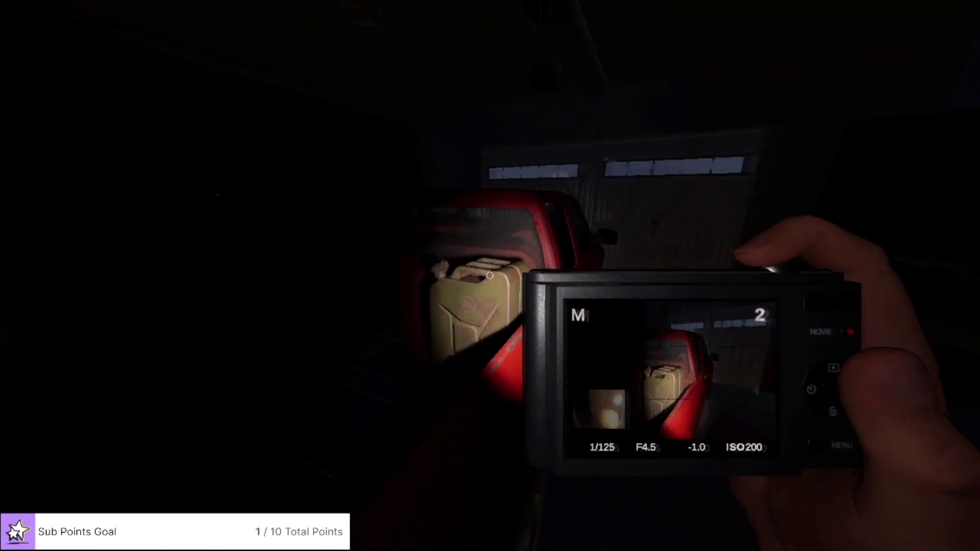
{"action": "key", "text": "w"}
{"action": "key", "text": "w"}
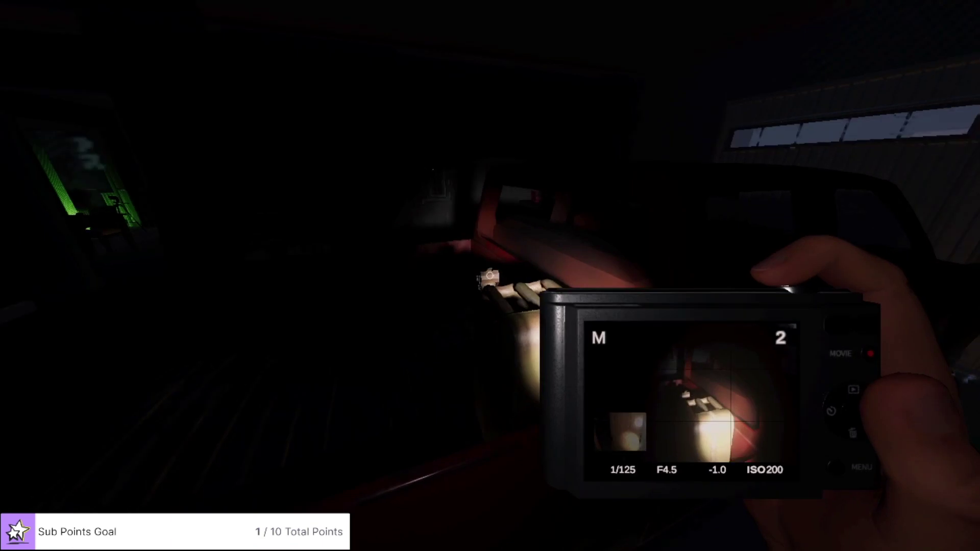
{"action": "key", "text": "w"}
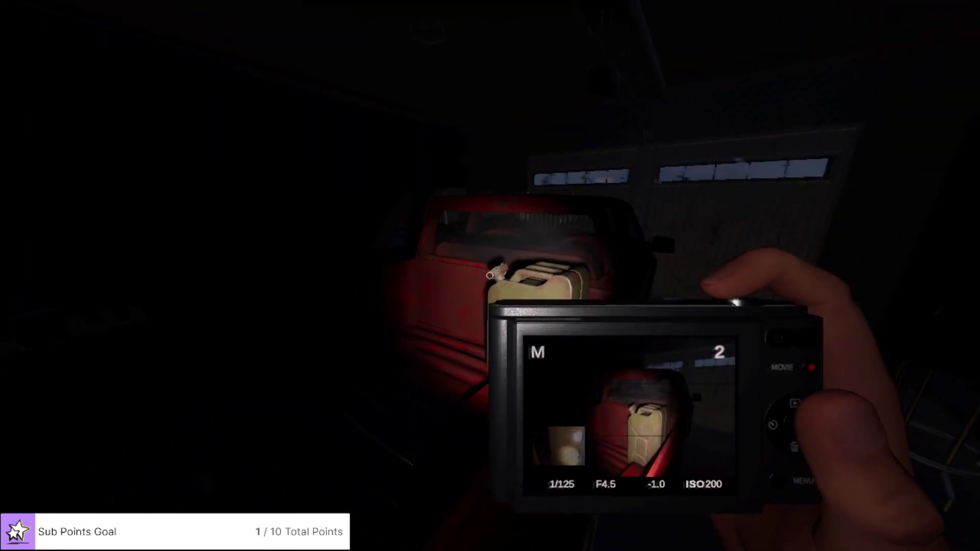
{"action": "key", "text": "w"}
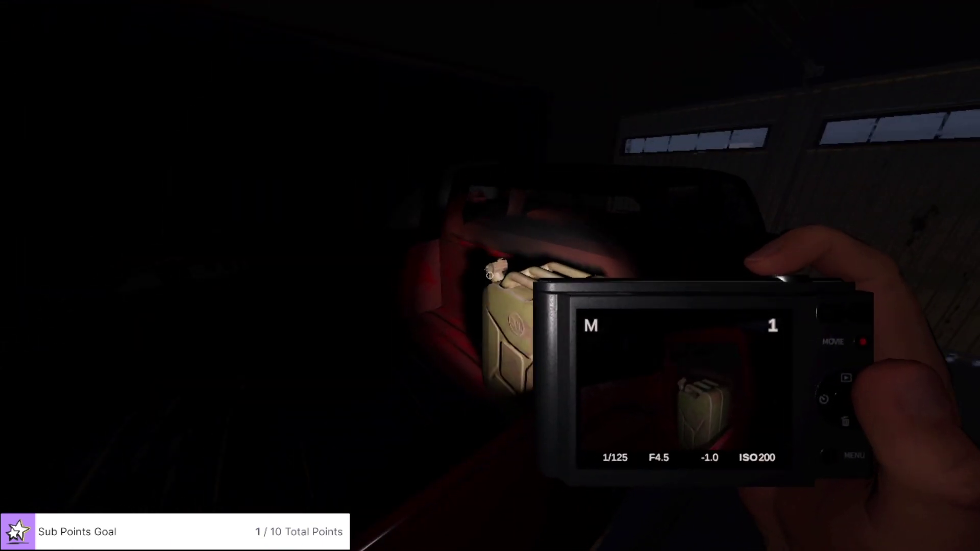
{"action": "key", "text": "w"}
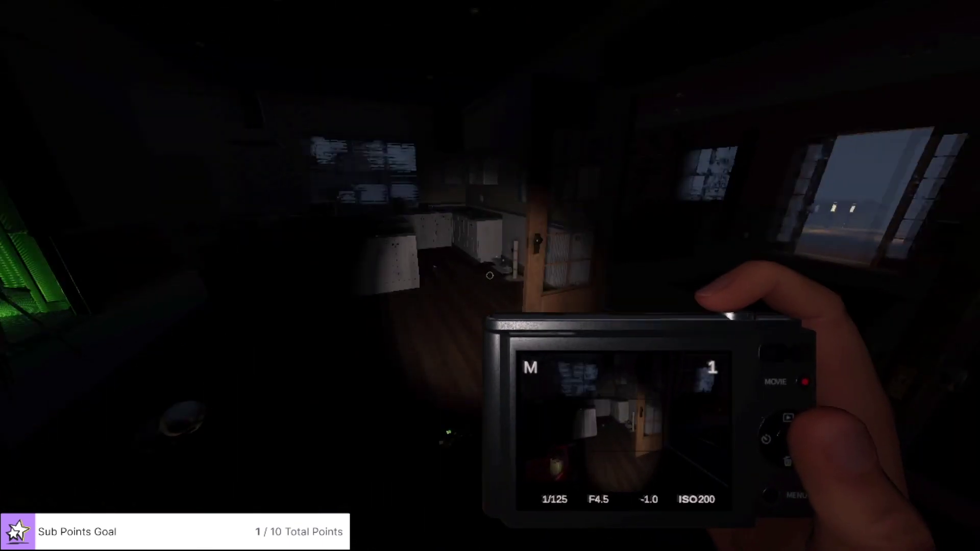
Walk past the white couch, down the lit path to the truck, and open the journal
{"action": "key", "text": "w"}
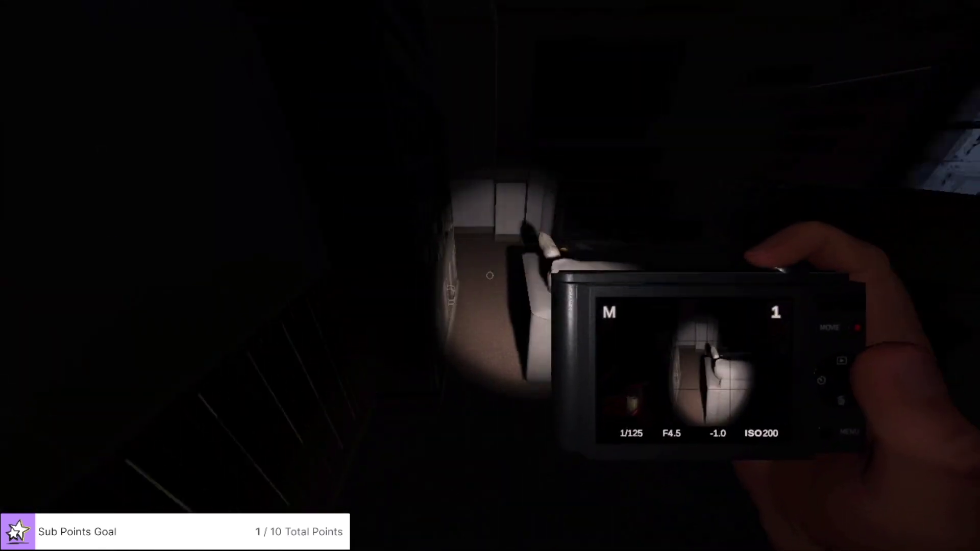
{"action": "key", "text": "w"}
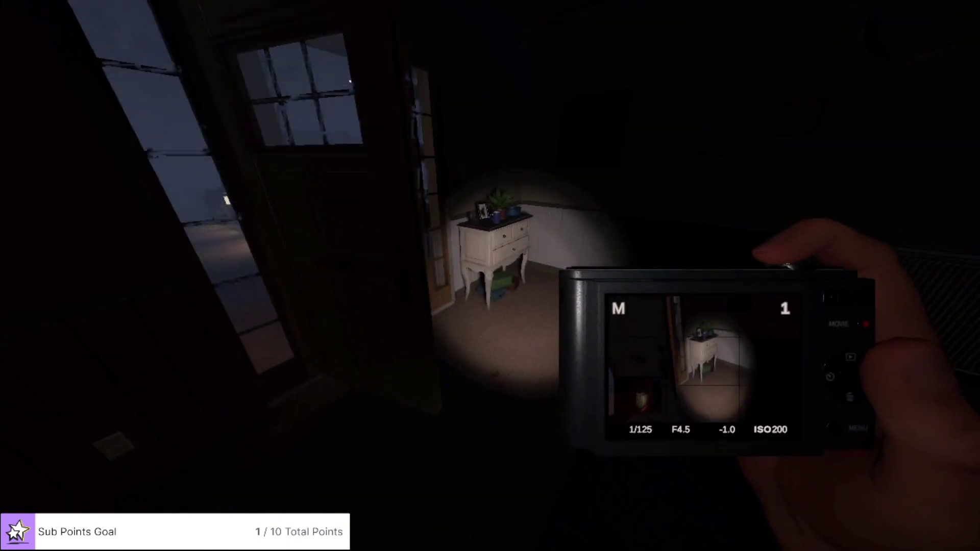
{"action": "key", "text": "w"}
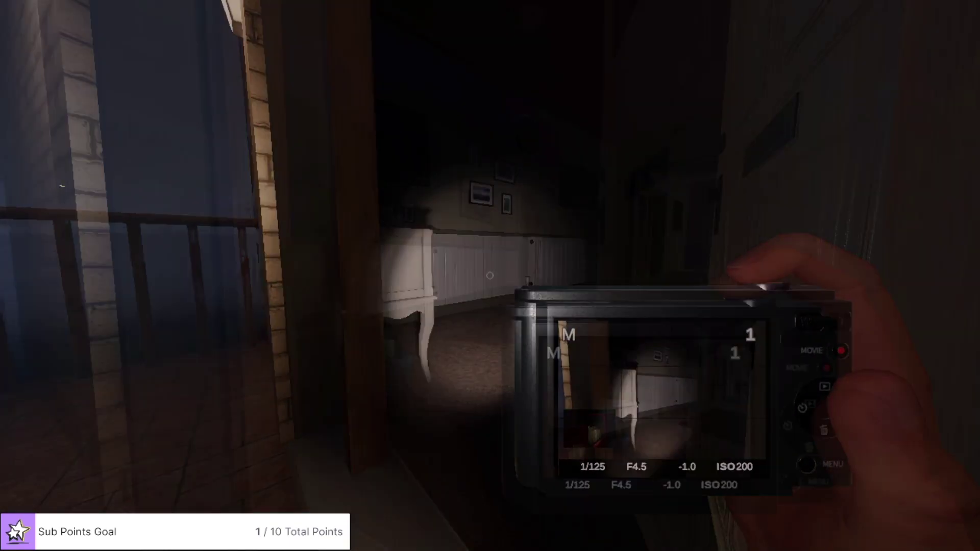
{"action": "key", "text": "w"}
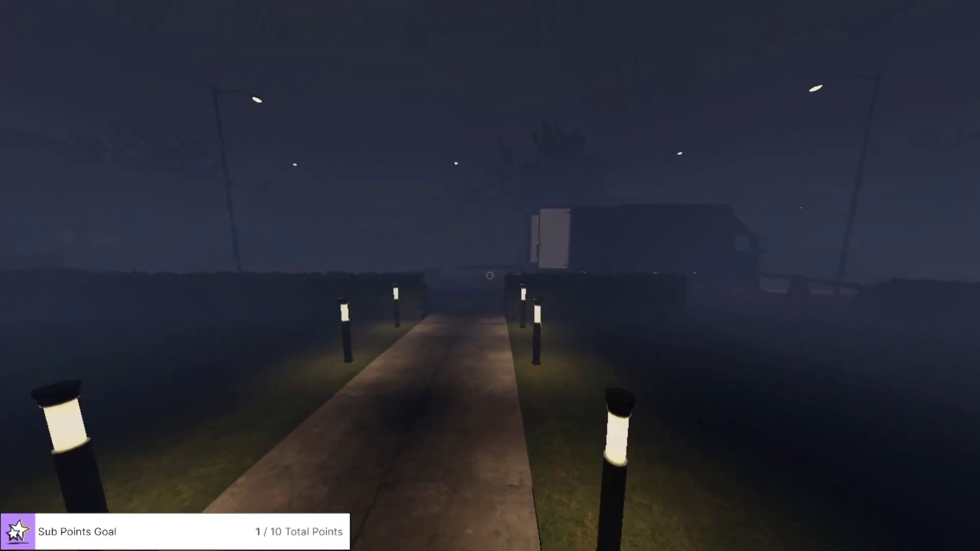
{"action": "key", "text": "w"}
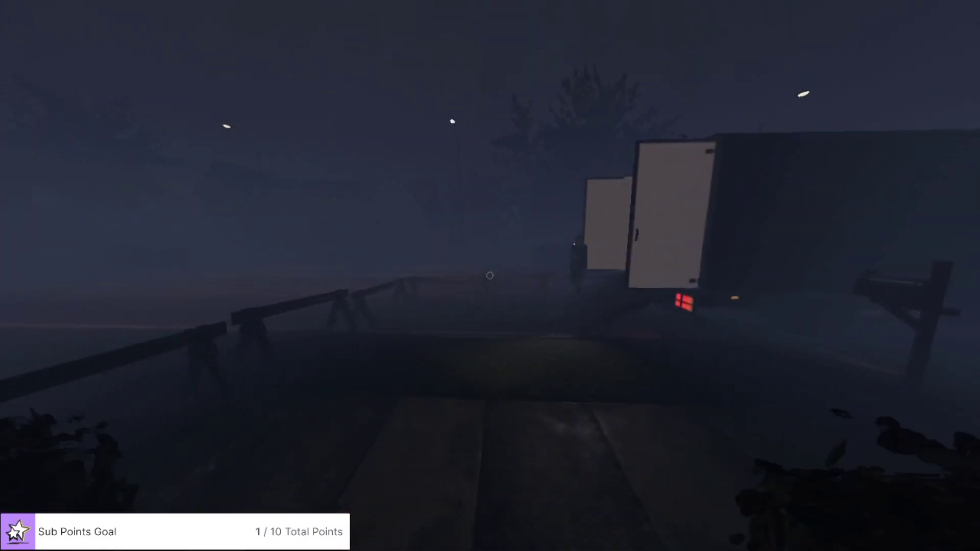
{"action": "key", "text": "w"}
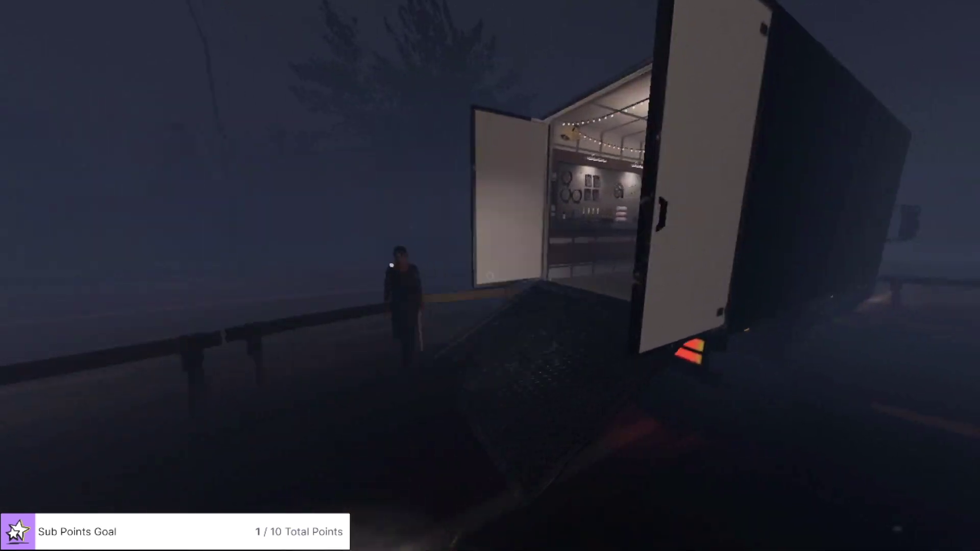
{"action": "key", "text": "w"}
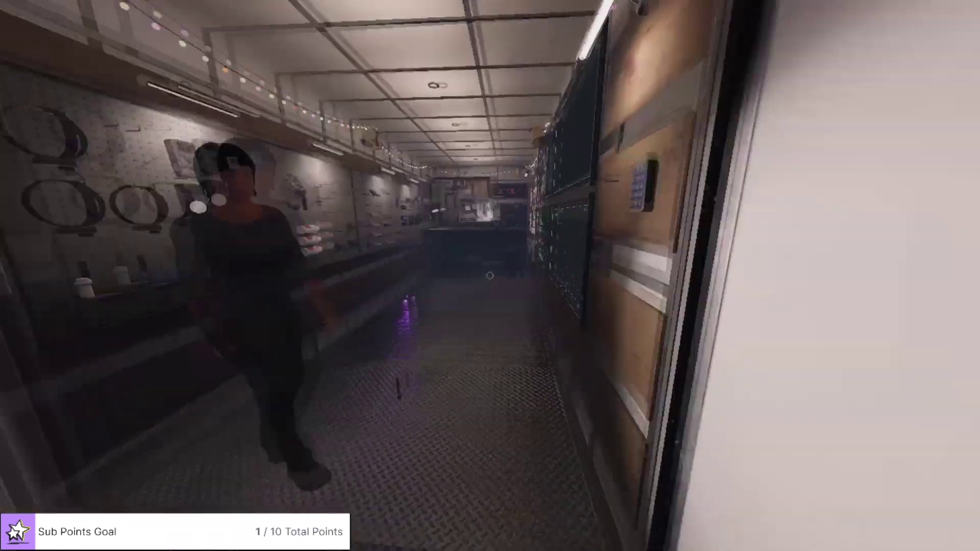
{"action": "key", "text": "j"}
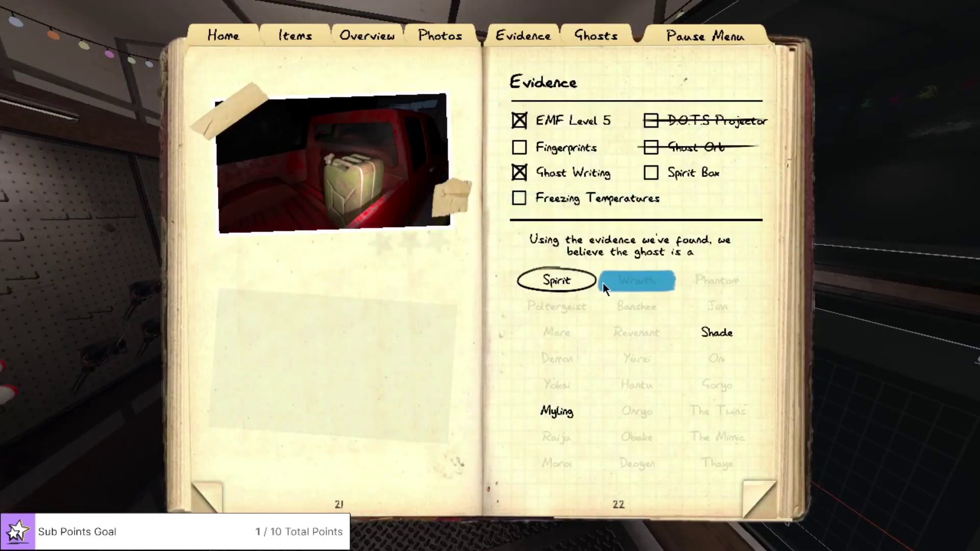
Tick Freezing Temperatures, select Shade as the ghost, and close the journal
{"action": "left_click", "coordinate": [519, 198]}
{"action": "left_click", "coordinate": [716, 332]}
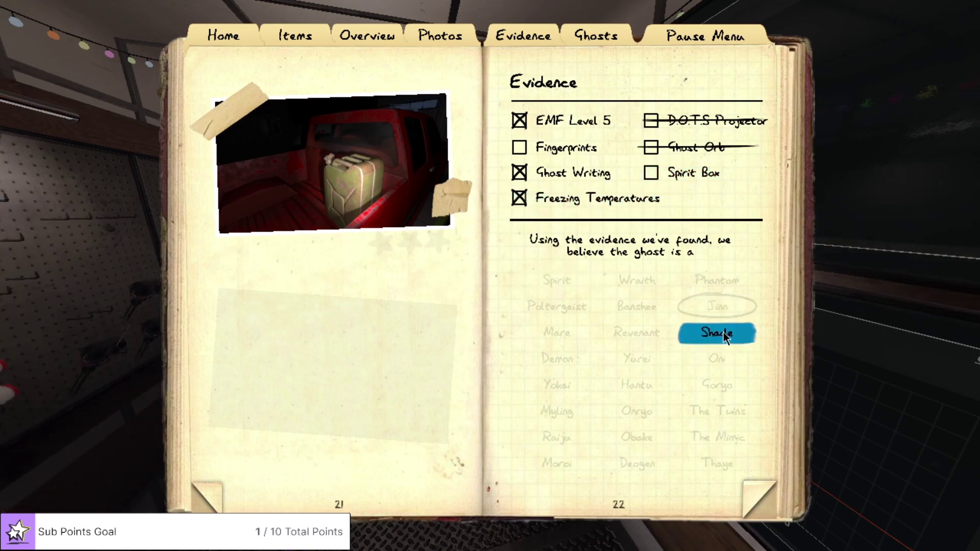
{"action": "key", "text": "Escape"}
Move around inside the truck toward the door and the computer desk
{"action": "key", "text": "w"}
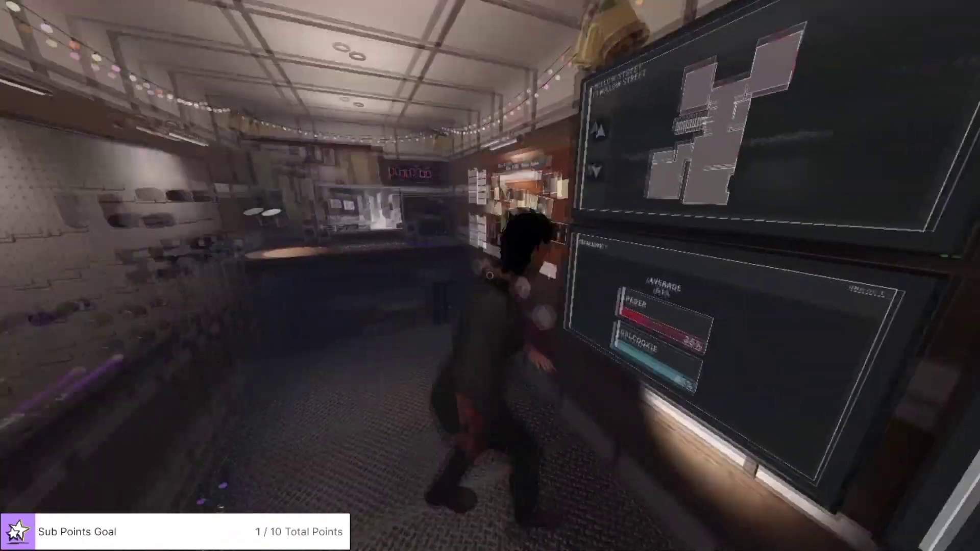
{"action": "key", "text": "j"}
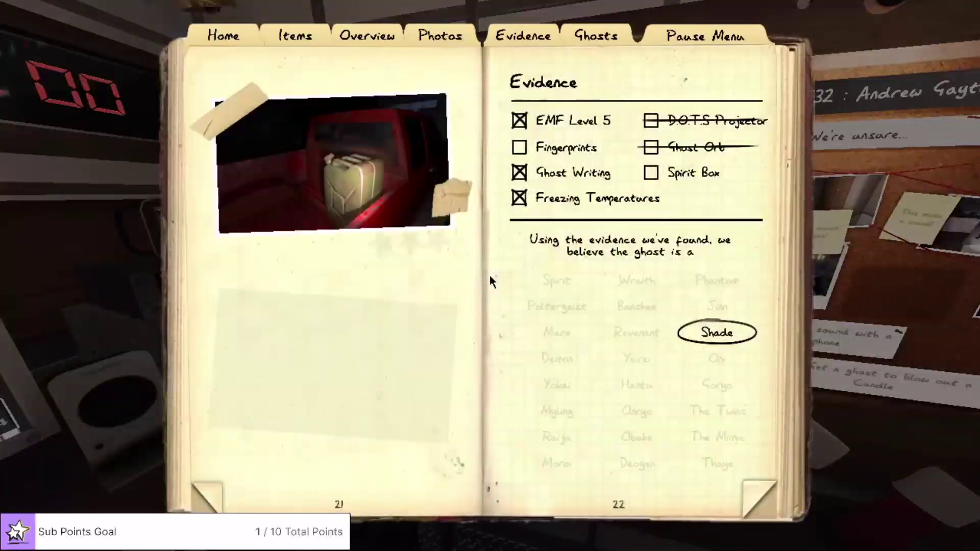
{"action": "key", "text": "j"}
{"action": "key", "text": "w"}
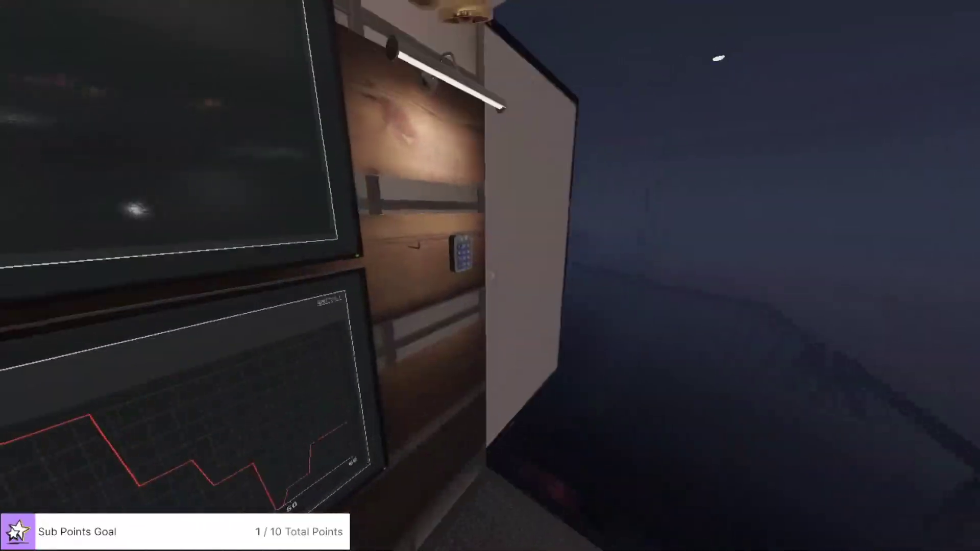
{"action": "key", "text": "w"}
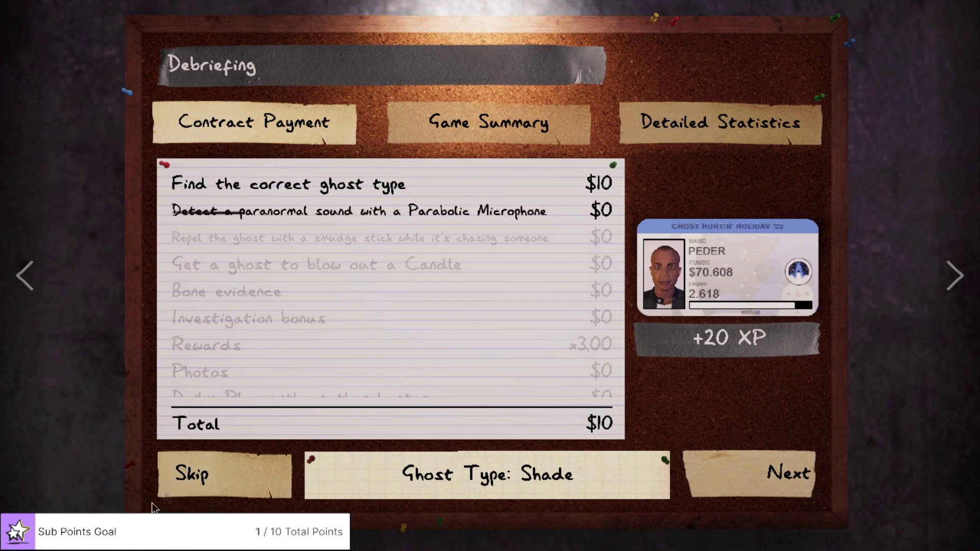
Skip the payout tally to its $104 total and open Detailed Statistics
{"action": "left_click", "coordinate": [222, 473]}
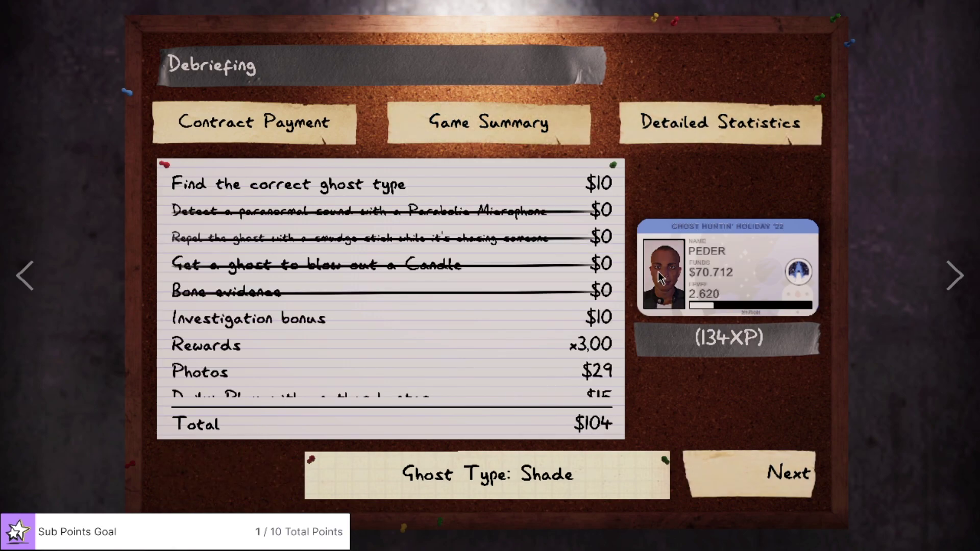
{"action": "left_click", "coordinate": [729, 125]}
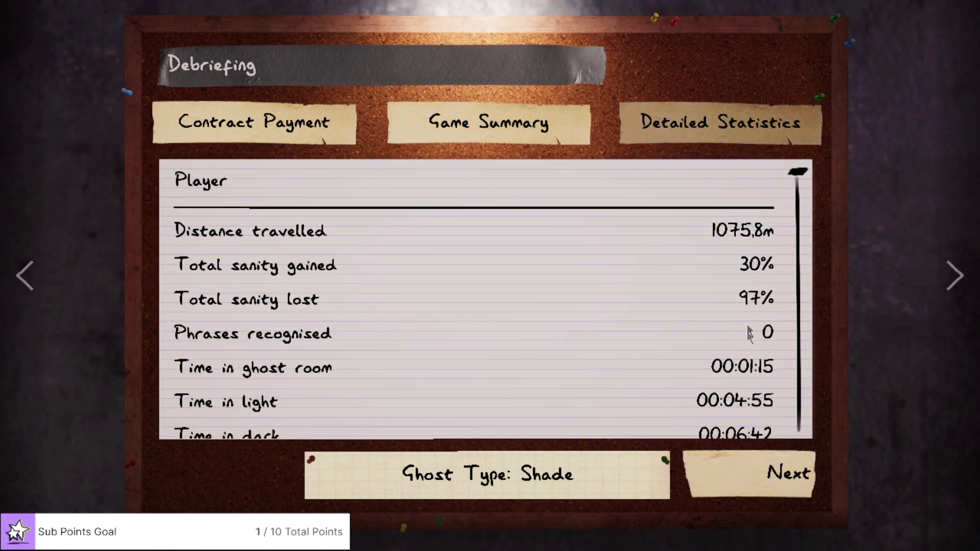
{"action": "left_click_drag", "start_coordinate": [799, 174], "coordinate": [762, 312]}
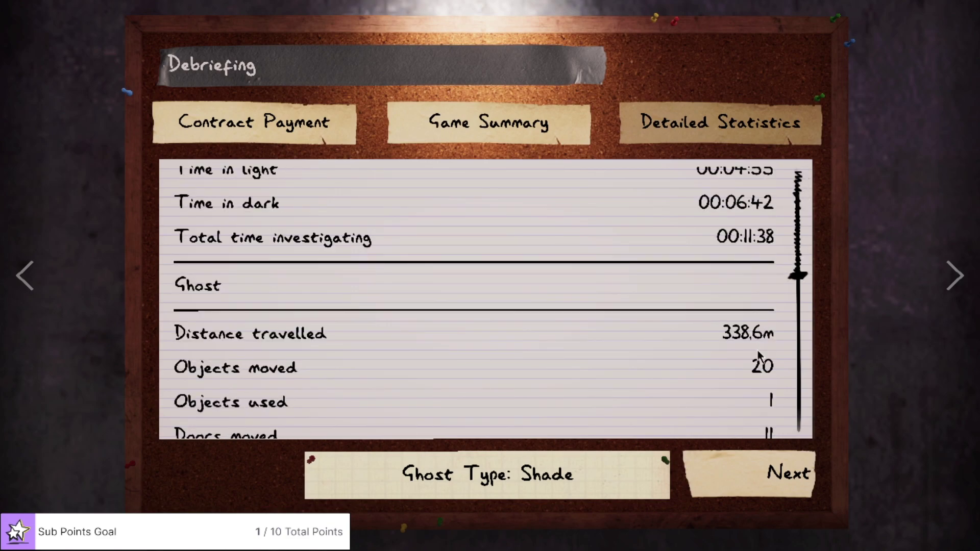
{"action": "left_click_drag", "start_coordinate": [801, 282], "coordinate": [807, 433]}
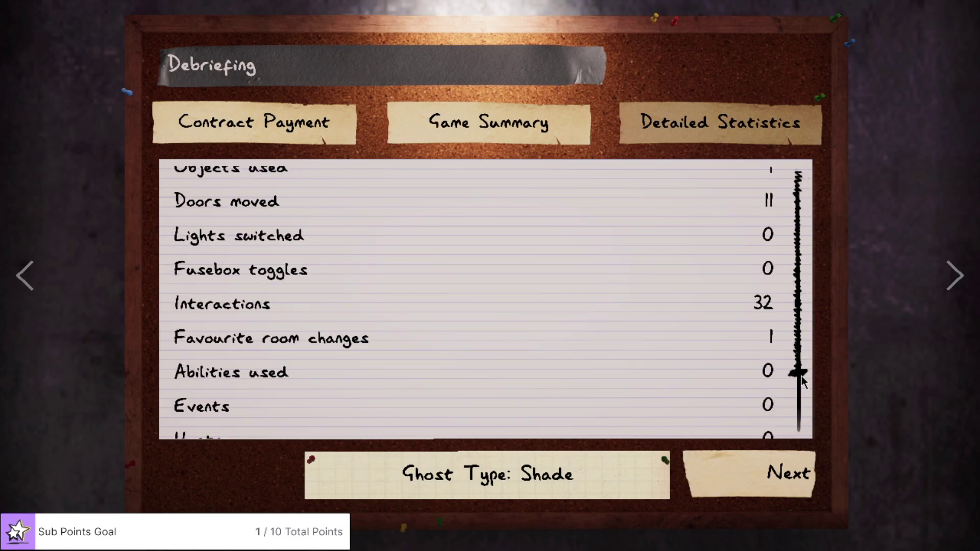